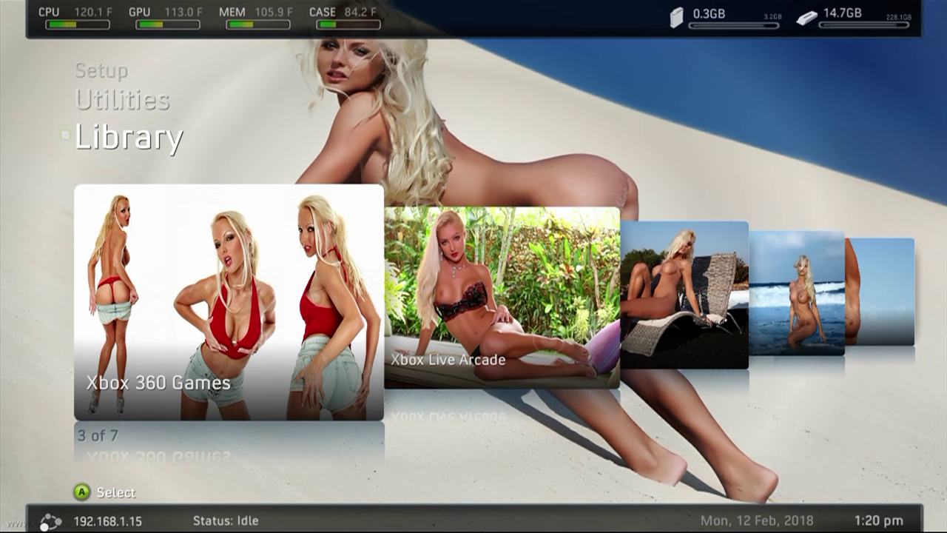
# Step: Open the Homebrew section of the Library and view the details of Dashlaunch
pyautogui.press('Right')
pyautogui.press('Right')
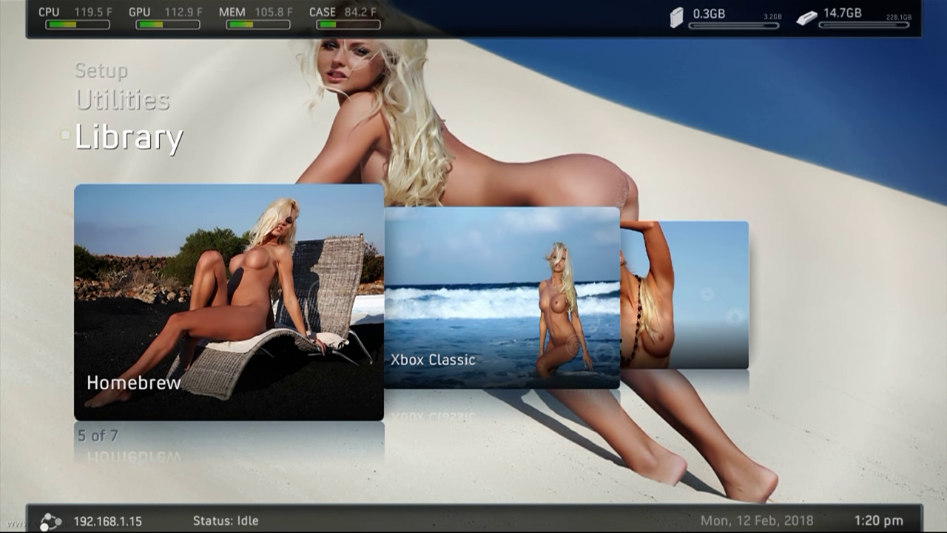
pyautogui.press('Return')
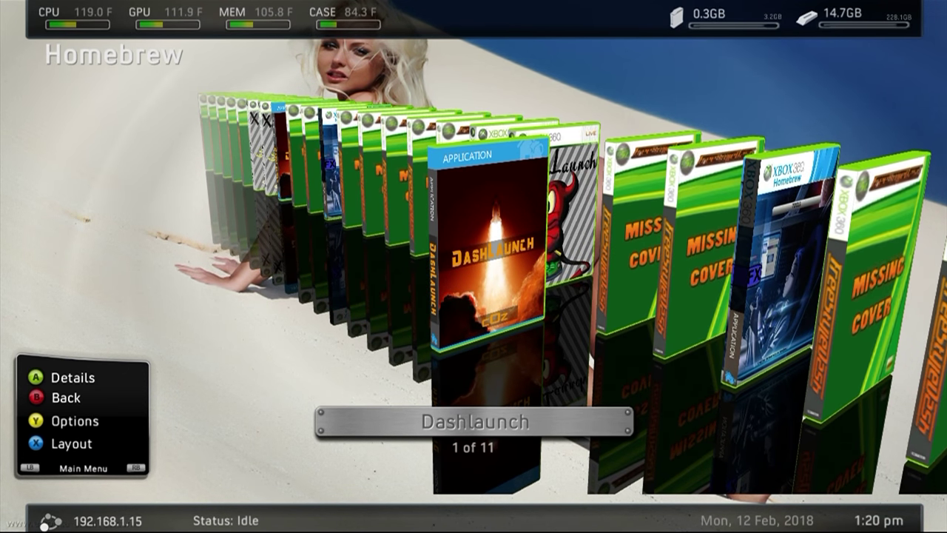
pyautogui.press('Return')
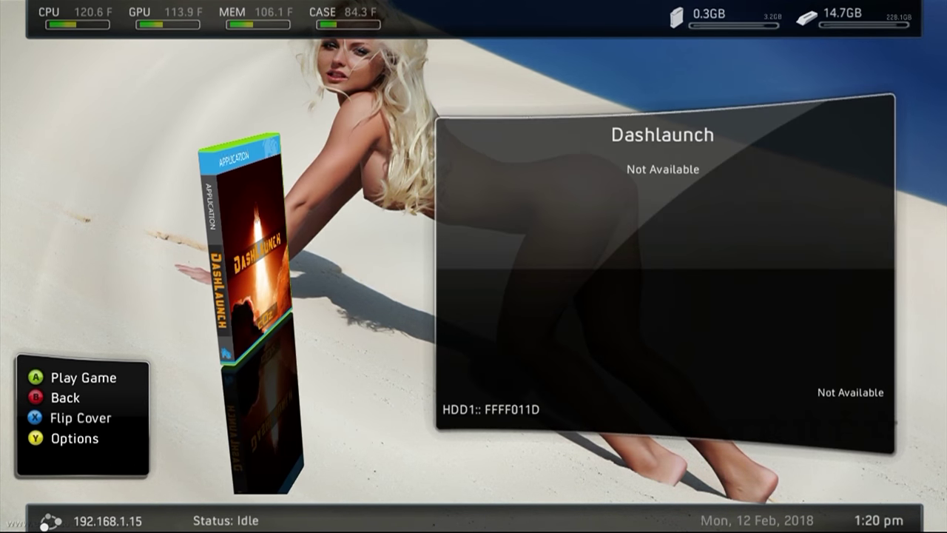
# Step: Return to the Homebrew titles and launch Xbox 360 Dashboard
pyautogui.press('Escape')
pyautogui.press('Left')
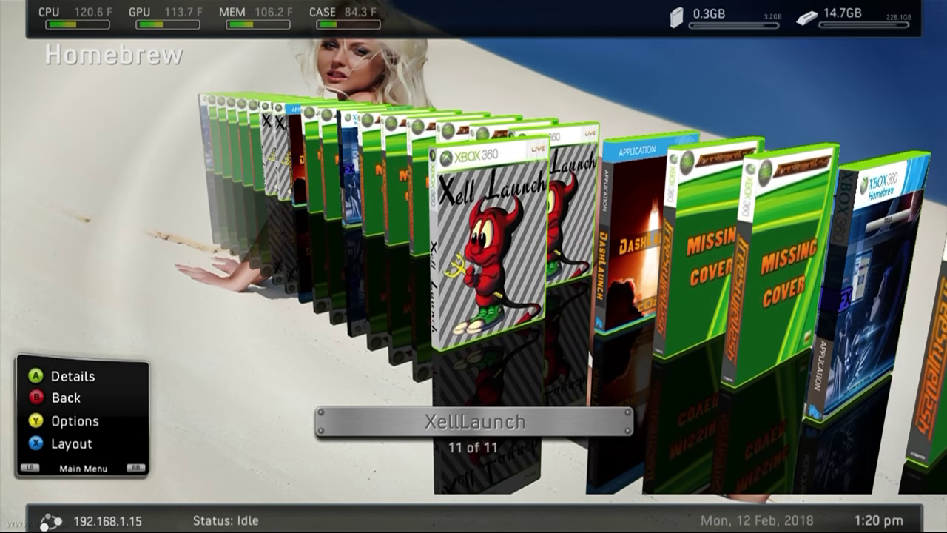
pyautogui.press('Left')
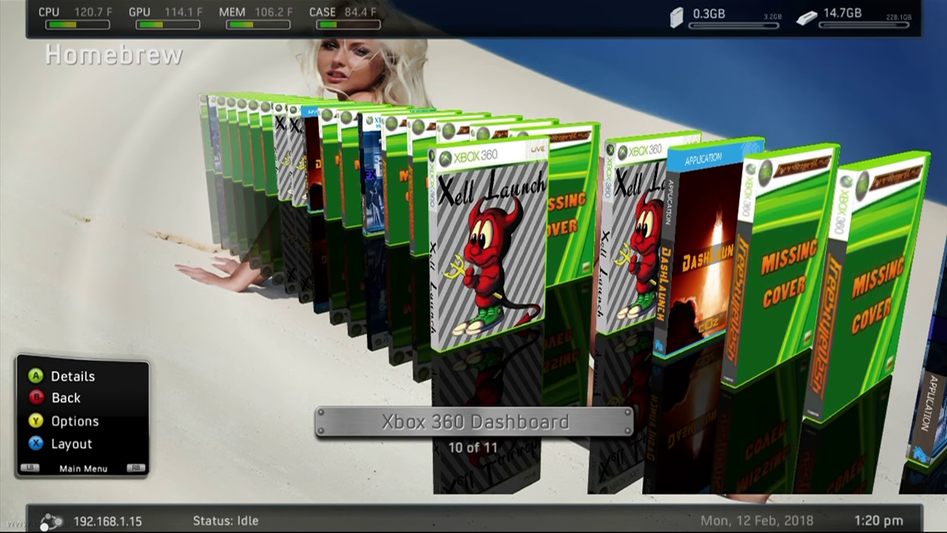
pyautogui.press('Return')
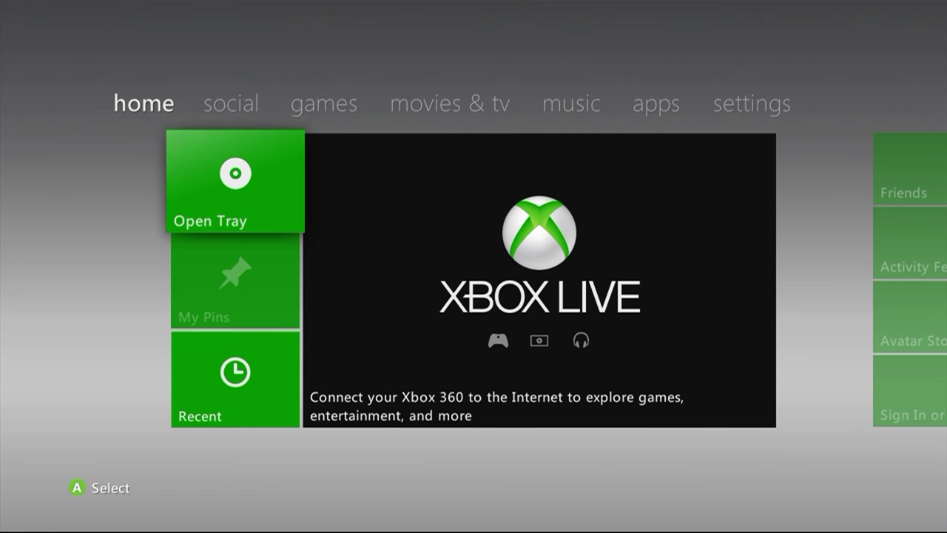
# Step: Open My Games from the dashboard's games section
pyautogui.press('Right')
pyautogui.press('Right')
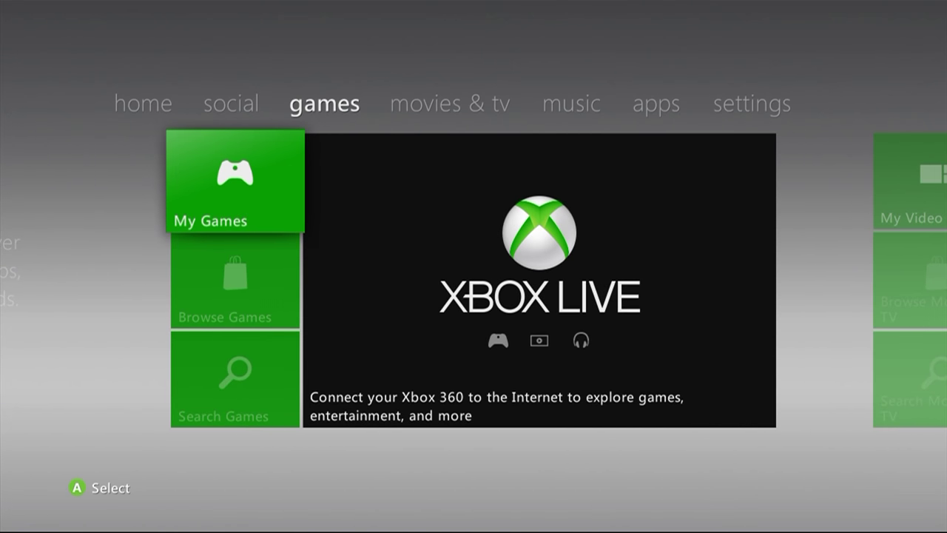
pyautogui.press('Return')
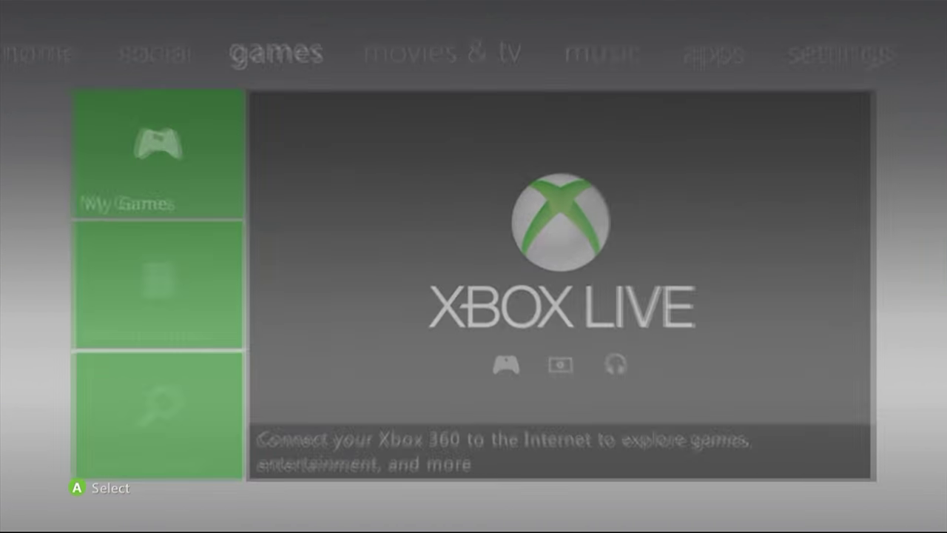
# Step: Switch the file browser to the Hdd1 drive and open its Homebrew folder
pyautogui.press('Right')
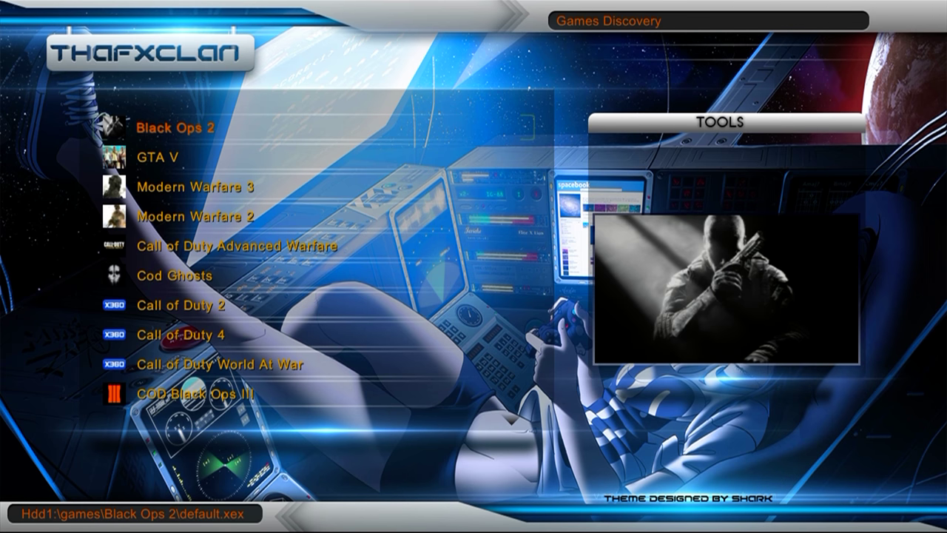
pyautogui.press('Right')
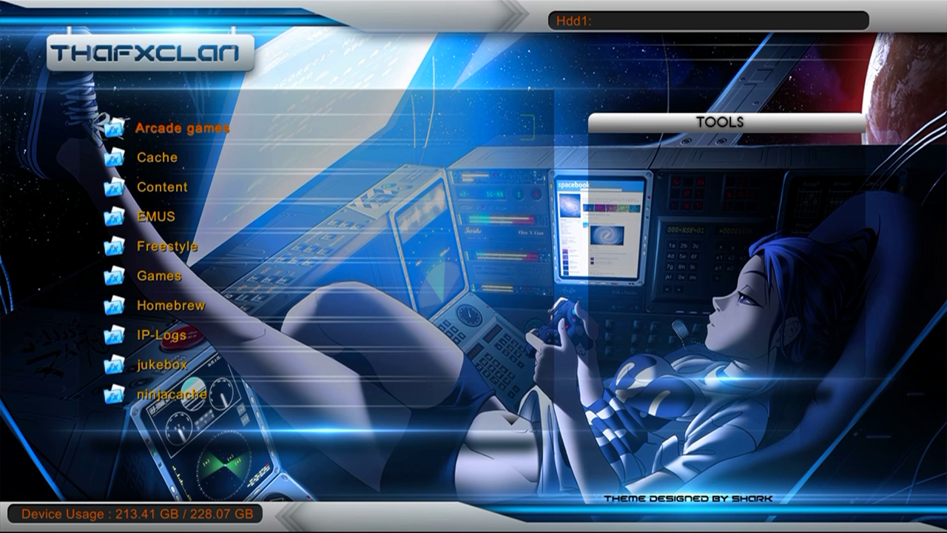
pyautogui.press('Down')
pyautogui.press('Down')
pyautogui.press('Down')
pyautogui.press('Down')
pyautogui.press('Down')
pyautogui.press('Down')
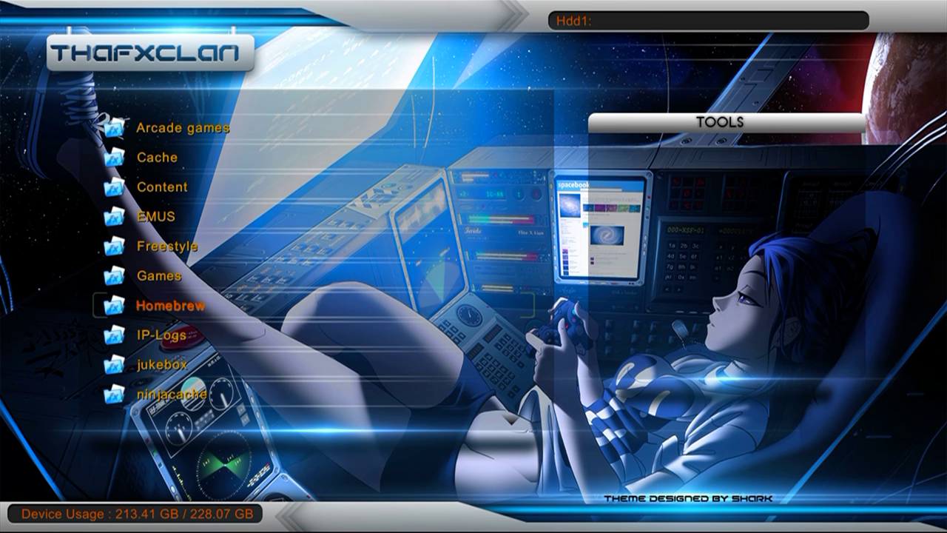
pyautogui.press('Return')
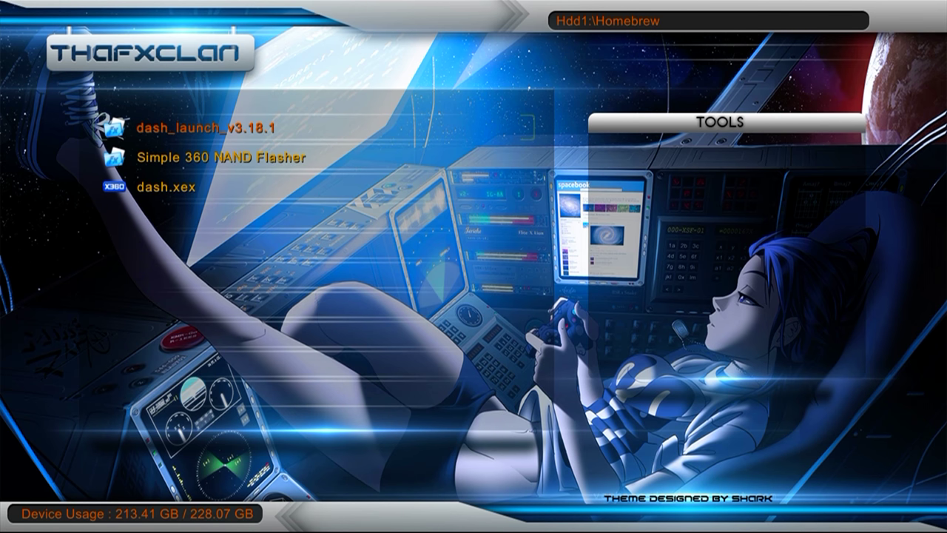
# Step: Run default.xex from the Dashlaunch folder inside dash_launch_v3.18.1
pyautogui.press('Return')
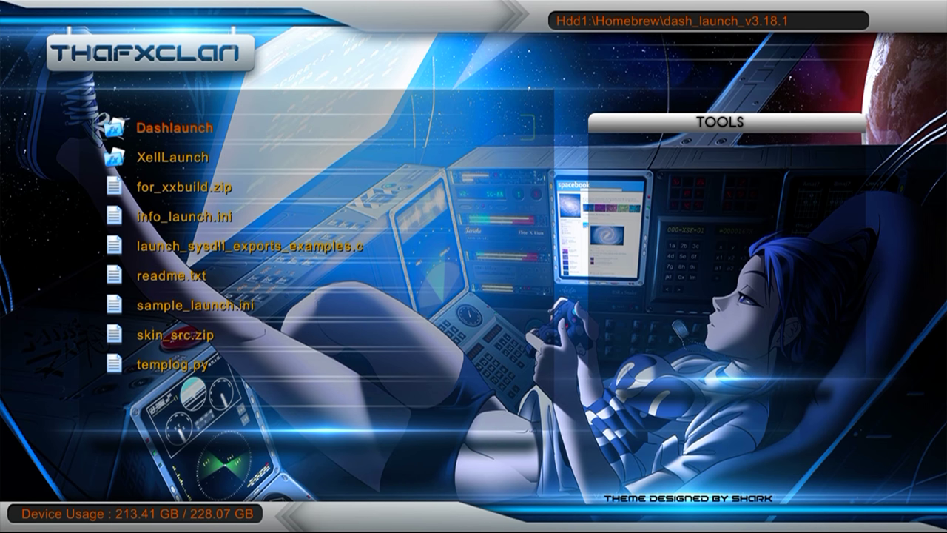
pyautogui.press('Return')
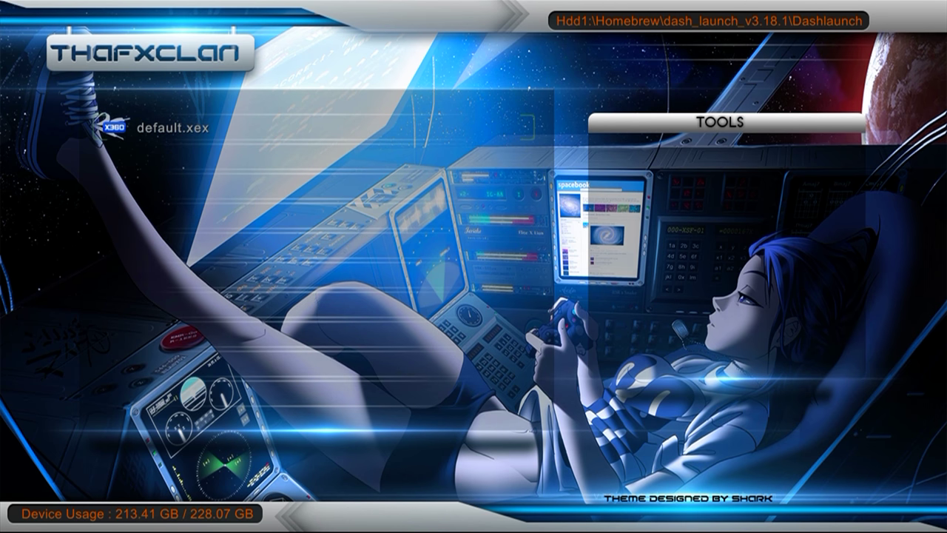
pyautogui.press('Return')
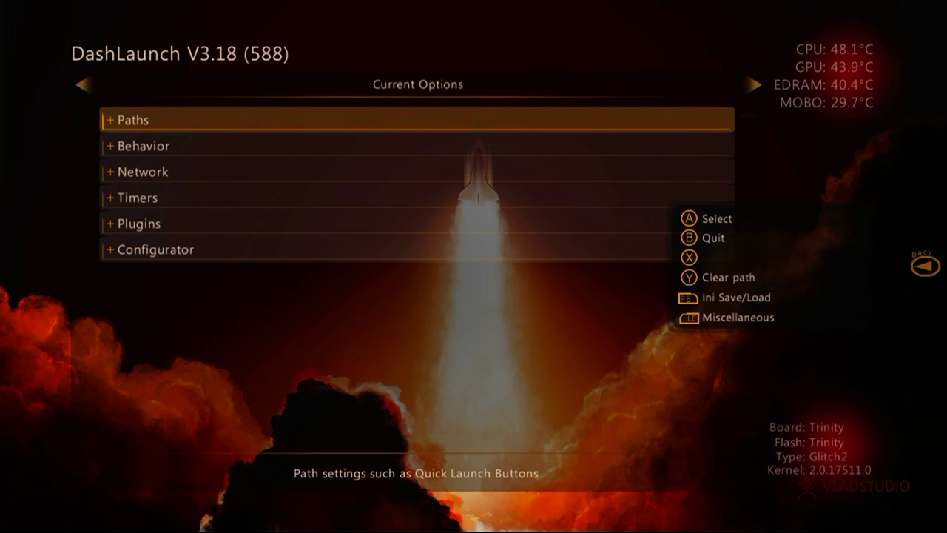
# Step: Expand the Paths options to check the Default path, and collapse the group again
pyautogui.press('Return')
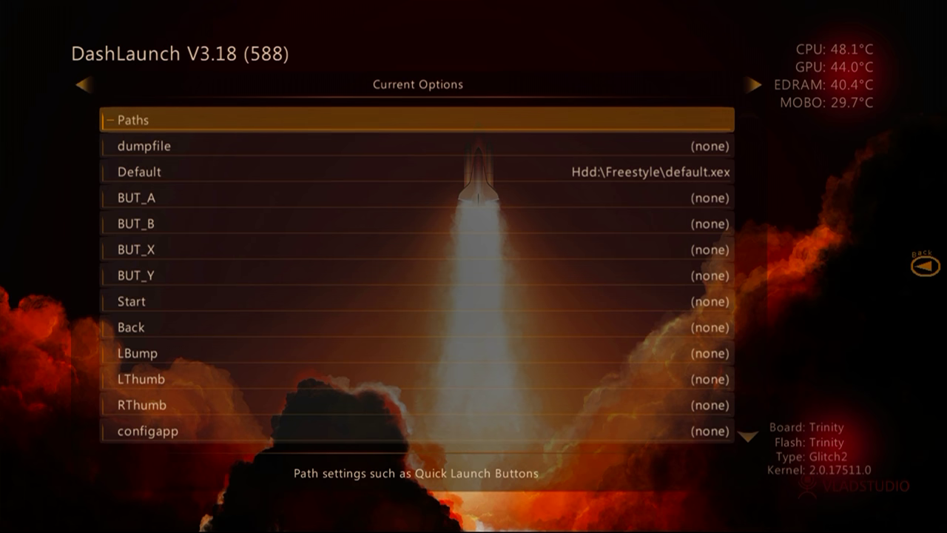
pyautogui.press('Down')
pyautogui.press('Down')
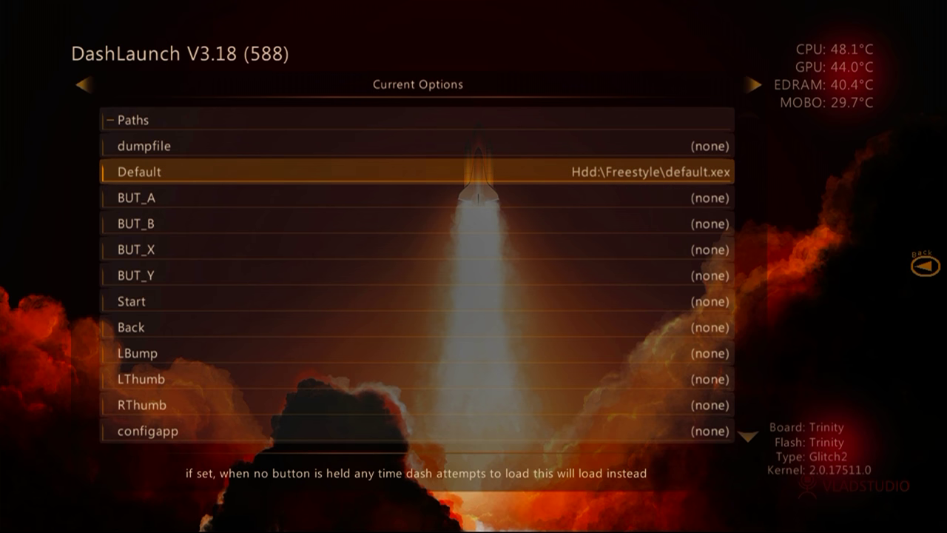
pyautogui.press('Up')
pyautogui.press('Up')
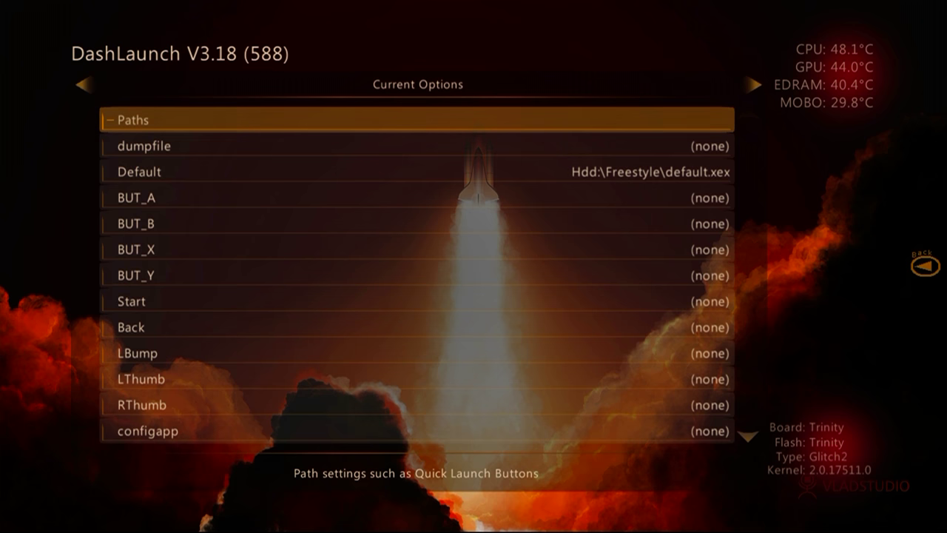
pyautogui.press('BackSpace')
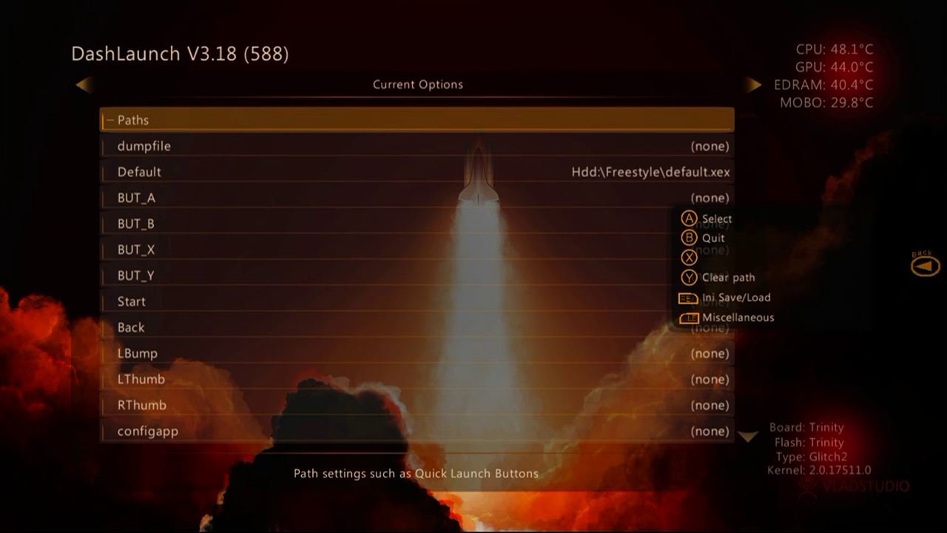
pyautogui.press('Return')
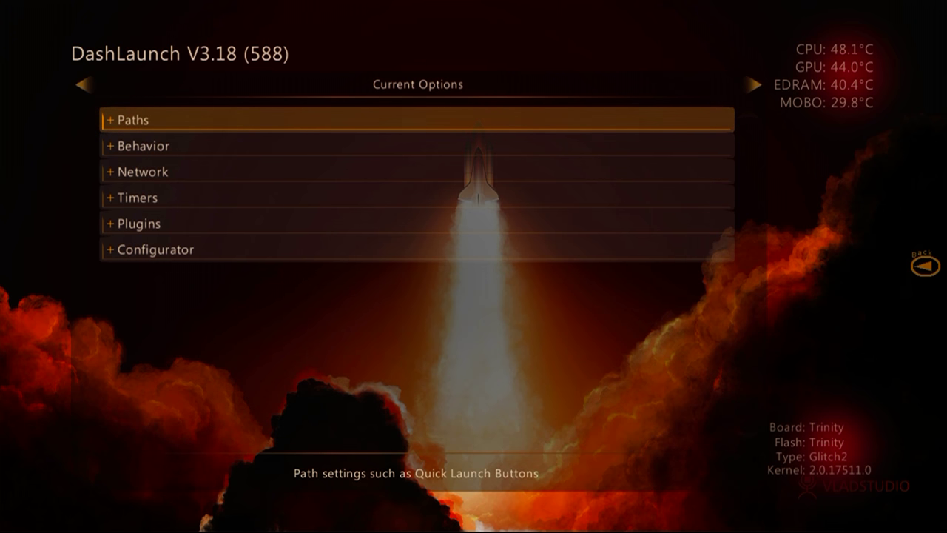
# Step: Expand the Network options and look through the entries from pingpatch down to autofake9
pyautogui.press('Down')
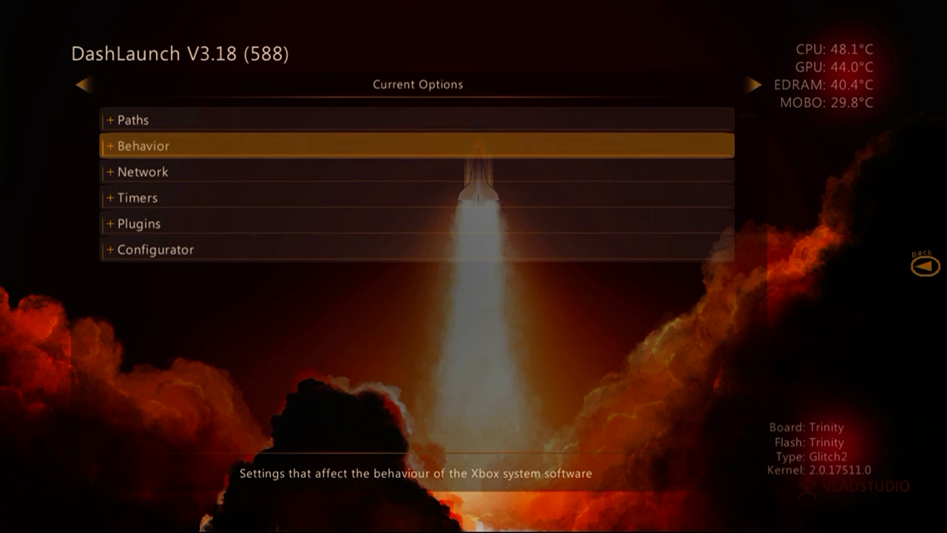
pyautogui.press('Down')
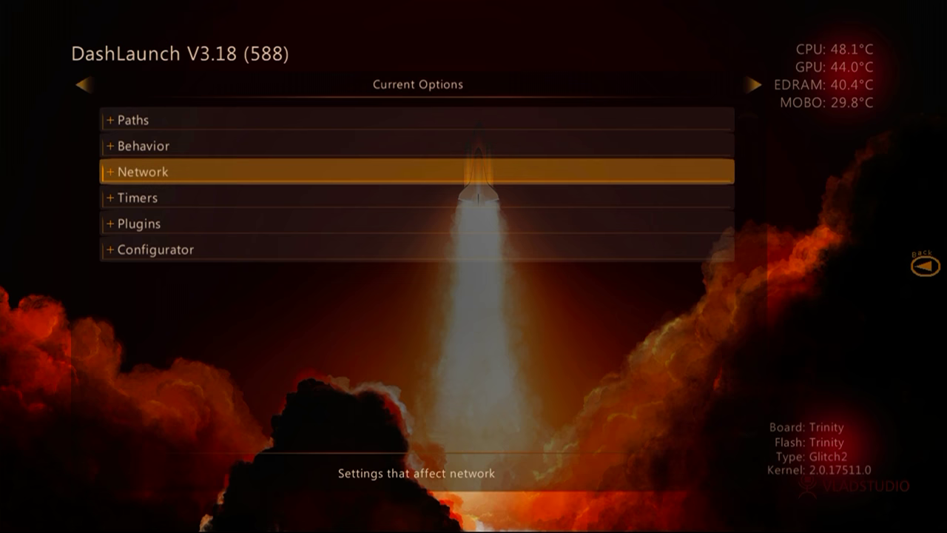
pyautogui.press('Return')
pyautogui.press('Down')
pyautogui.press('Down')
pyautogui.press('Down')
pyautogui.press('Down')
pyautogui.press('Down')
pyautogui.press('Down')
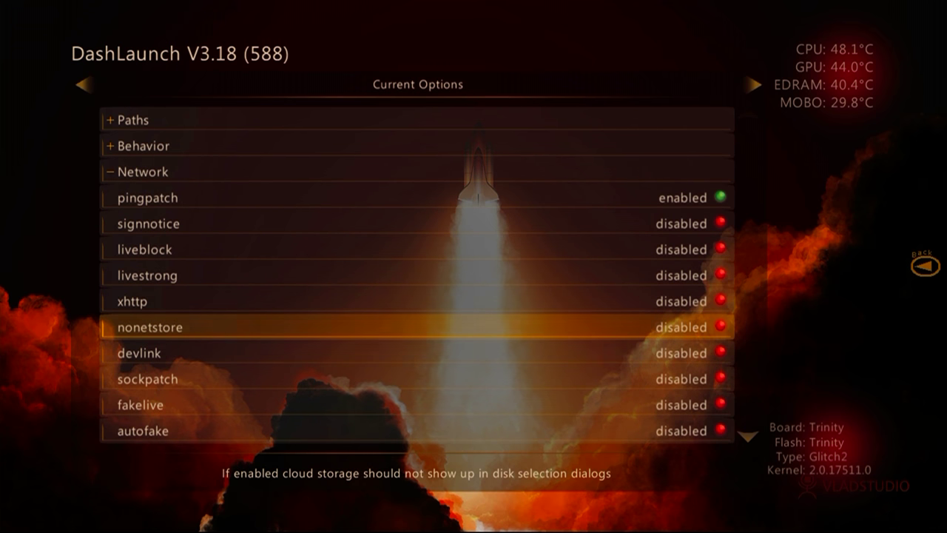
pyautogui.press('Down')
pyautogui.press('Down')
pyautogui.press('Down')
pyautogui.press('Down')
pyautogui.press('Down')
pyautogui.press('Down')
pyautogui.press('Down')
pyautogui.press('Down')
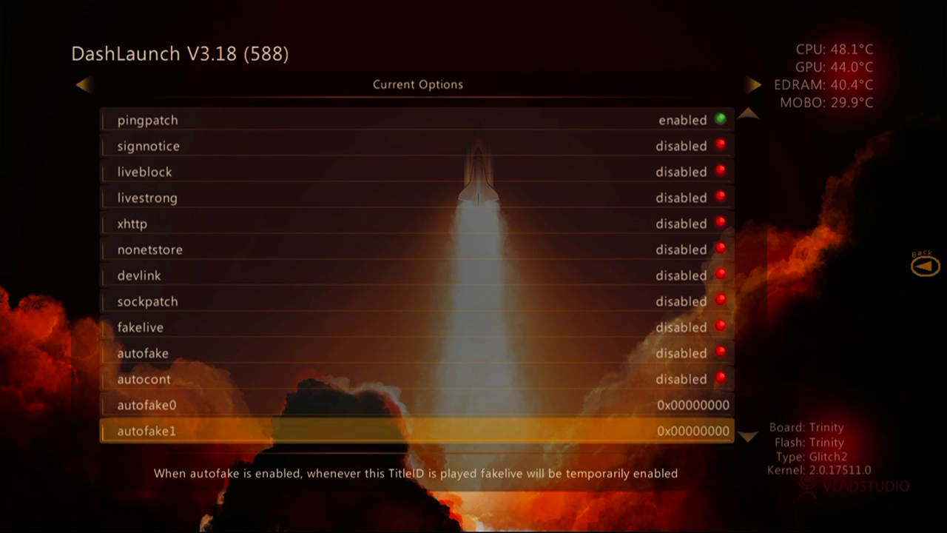
pyautogui.press('Down')
pyautogui.press('Down')
pyautogui.press('Down')
pyautogui.press('Down')
pyautogui.press('Down')
pyautogui.press('Down')
pyautogui.press('Down')
pyautogui.press('Down')
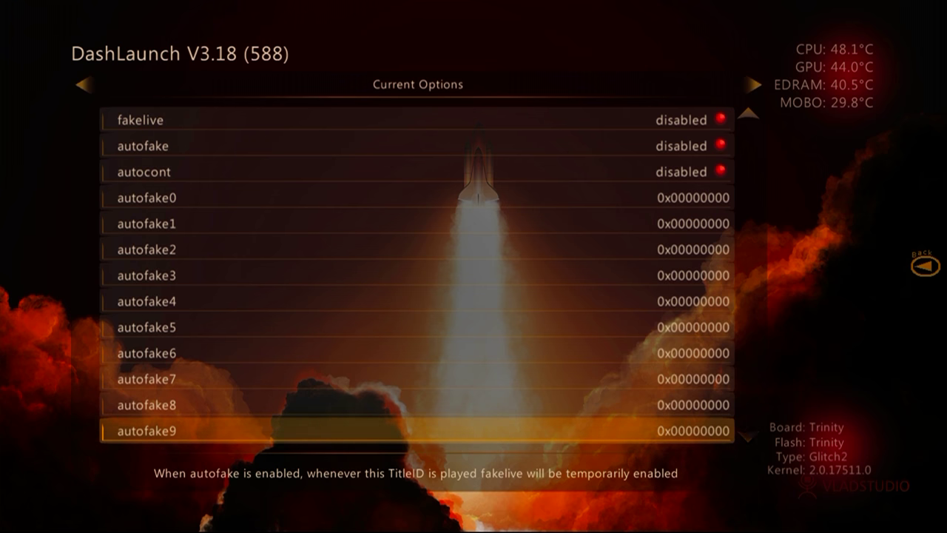
# Step: Go back up through the Network entries and check the pingpatch setting
pyautogui.press('Up')
pyautogui.press('Up')
pyautogui.press('Up')
pyautogui.press('Up')
pyautogui.press('Up')
pyautogui.press('Up')
pyautogui.press('Up')
pyautogui.press('Up')
pyautogui.press('Up')
pyautogui.press('Up')
pyautogui.press('Up')
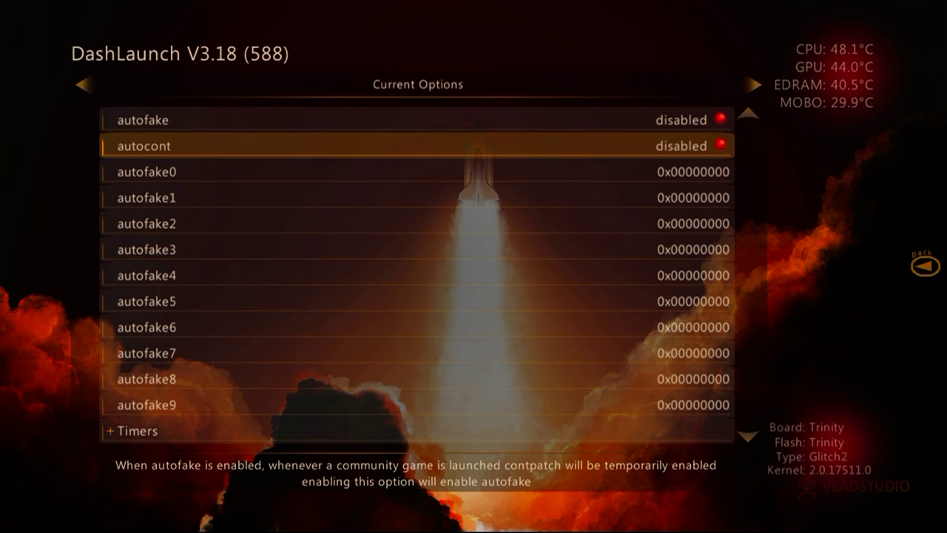
pyautogui.press('Up')
pyautogui.press('Up')
pyautogui.press('Up')
pyautogui.press('Up')
pyautogui.press('Up')
pyautogui.press('Up')
pyautogui.press('Up')
pyautogui.press('Up')
pyautogui.press('Up')
pyautogui.press('Up')
pyautogui.press('Up')
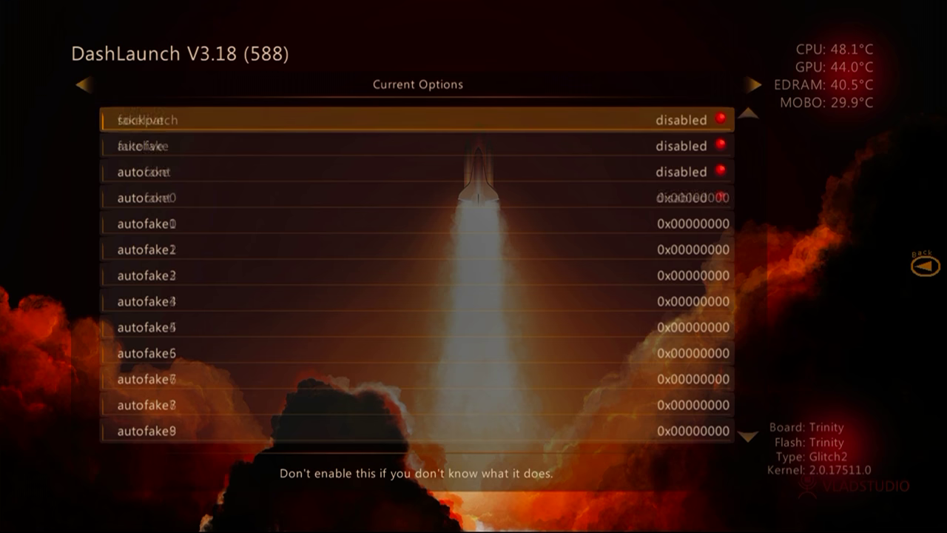
pyautogui.press('Down')
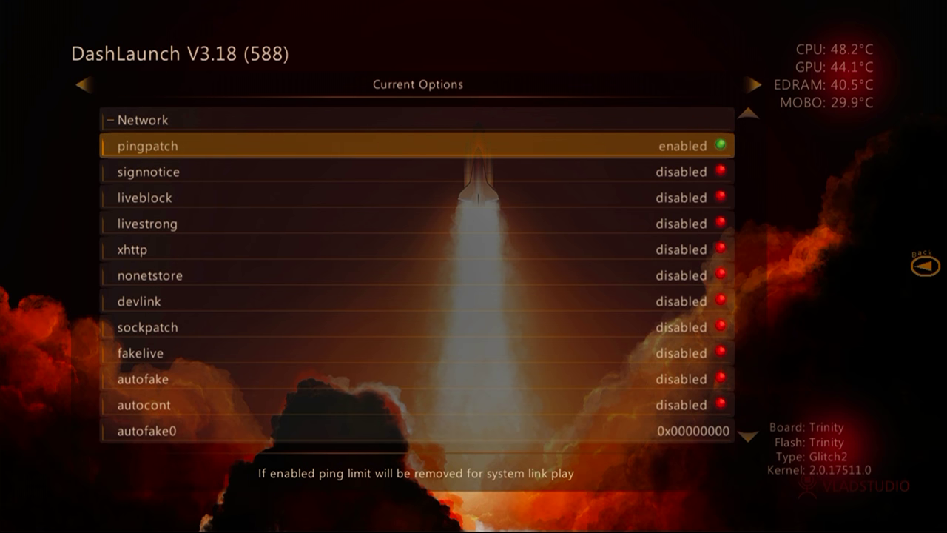
pyautogui.press('Up')
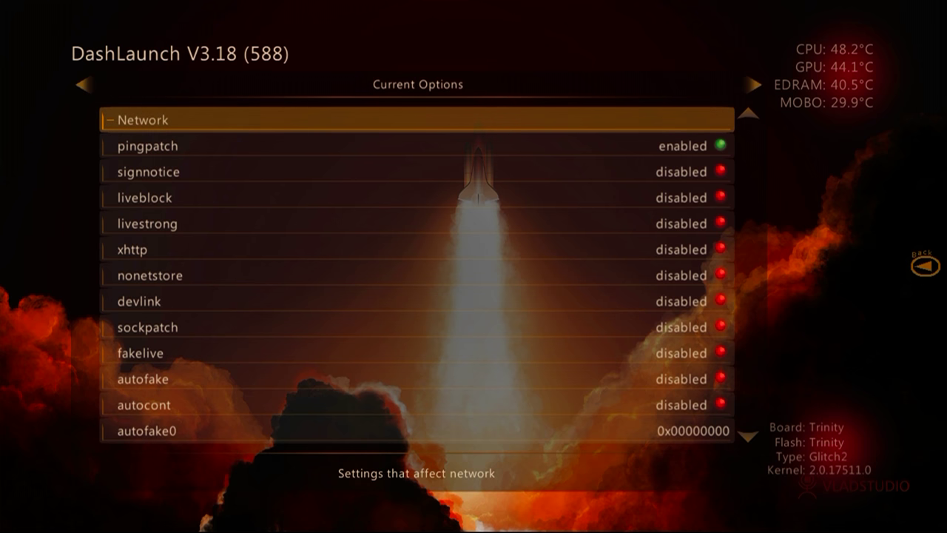
# Step: Check the available control hints and the pingpatch entry once more, and collapse the Network options
pyautogui.press('BackSpace')
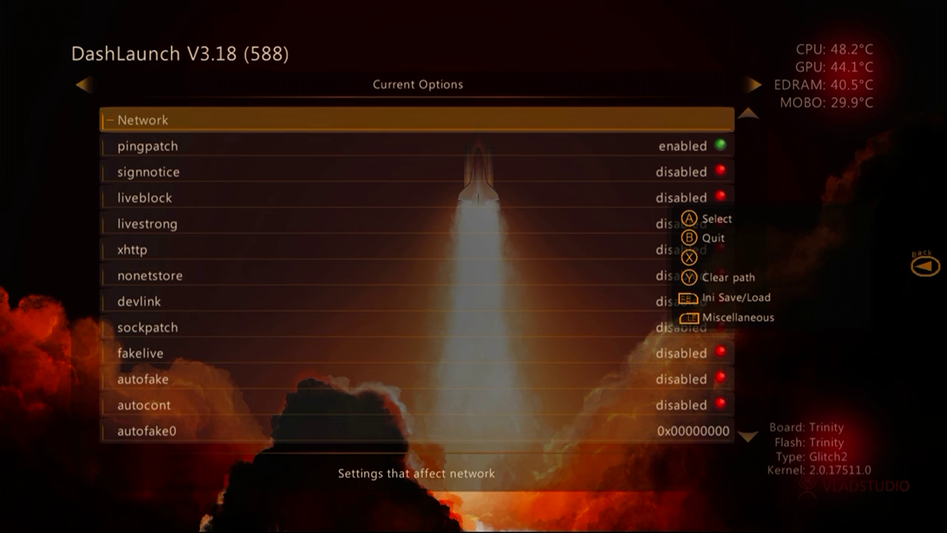
pyautogui.press('Down')
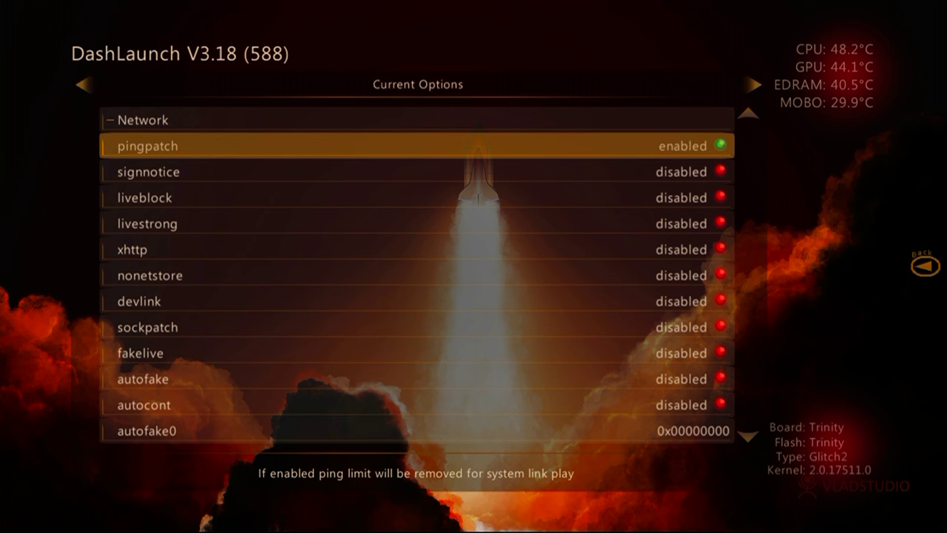
pyautogui.press('Up')
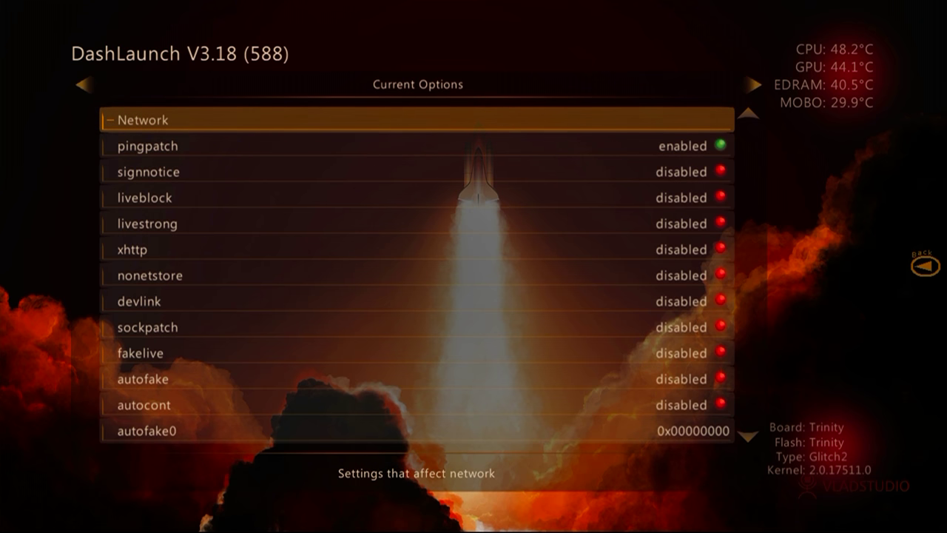
pyautogui.press('Return')
# Step: Expand the Plugins options and select the plugin1 entry
pyautogui.press('Down')
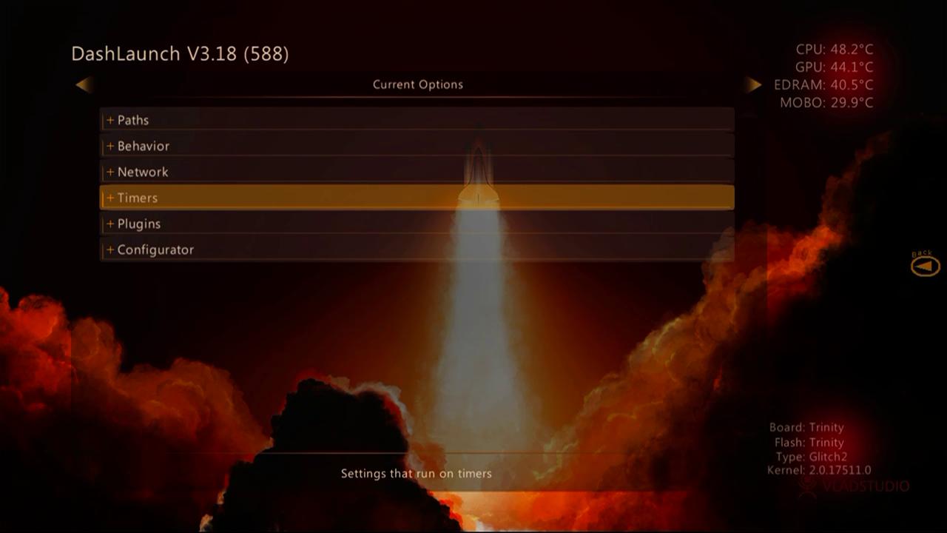
pyautogui.press('Down')
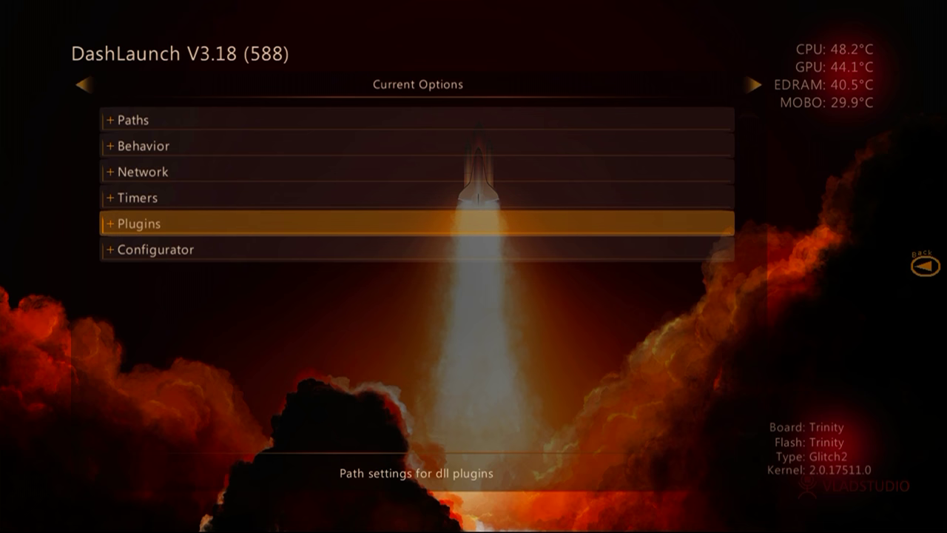
pyautogui.press('Return')
pyautogui.press('Down')
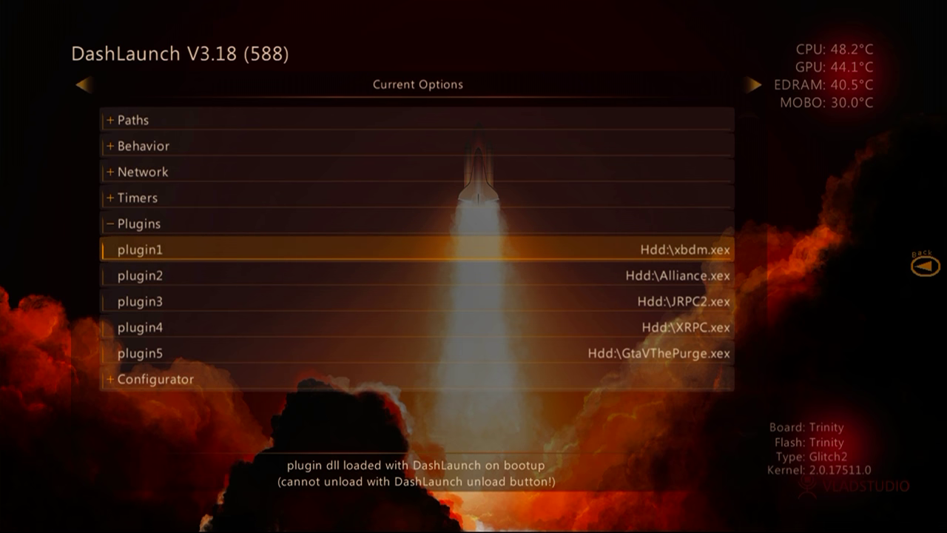
# Step: Check the available control hints for plugin1 and look through the plugin entries below it
pyautogui.press('BackSpace')
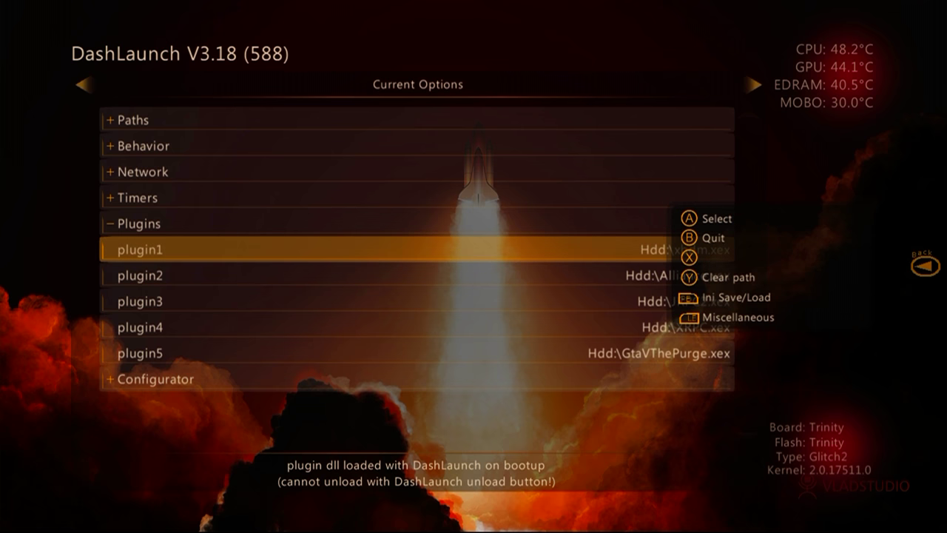
pyautogui.press('Down')
pyautogui.press('Down')
pyautogui.press('Down')
pyautogui.press('Down')
pyautogui.press('Up')
pyautogui.press('Up')
pyautogui.press('Up')
pyautogui.press('Up')
pyautogui.press('Down')
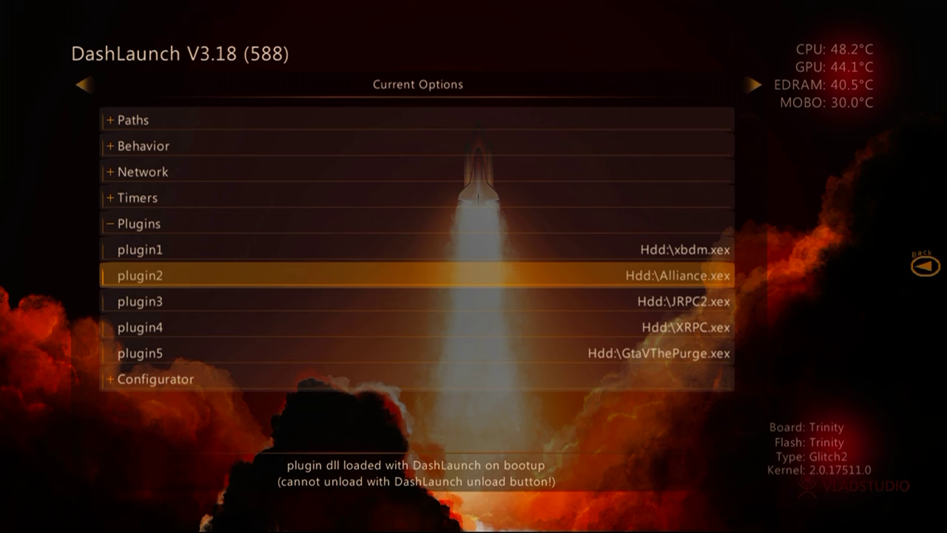
pyautogui.press('Down')
pyautogui.press('Down')
pyautogui.press('Down')
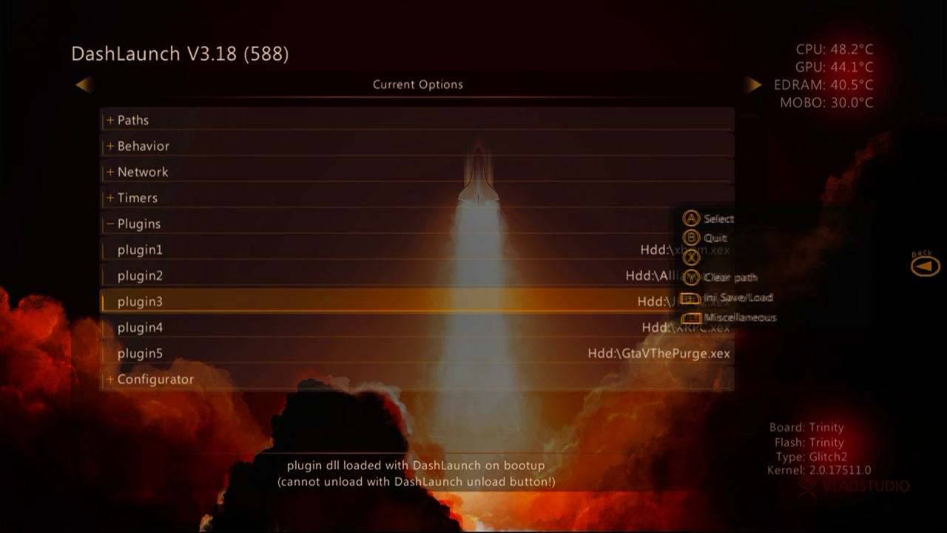
# Step: Go back over the plugin entries from the first one down to plugin5
pyautogui.press('Up')
pyautogui.press('Up')
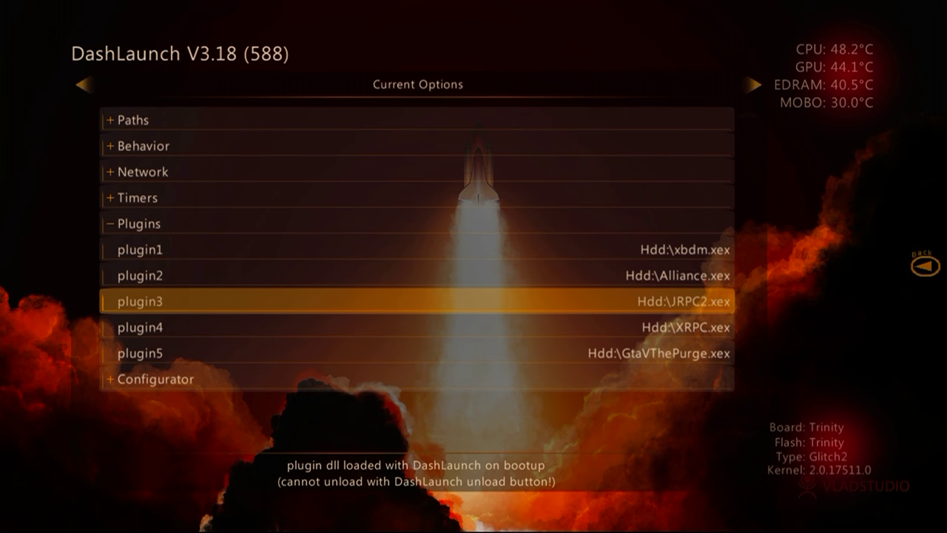
pyautogui.press('Up')
pyautogui.press('Up')
pyautogui.press('Down')
pyautogui.press('Down')
pyautogui.press('Down')
pyautogui.press('Down')
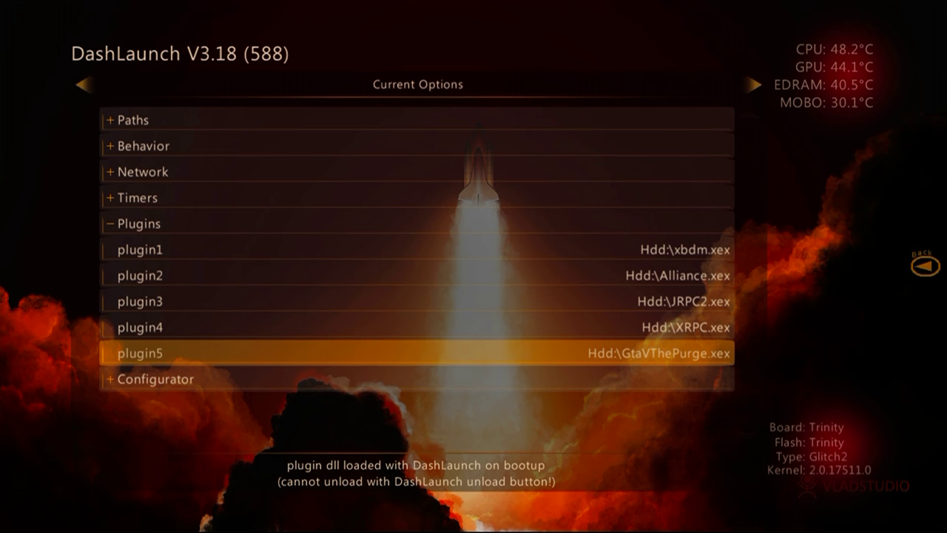
pyautogui.press('Down')
pyautogui.press('Up')
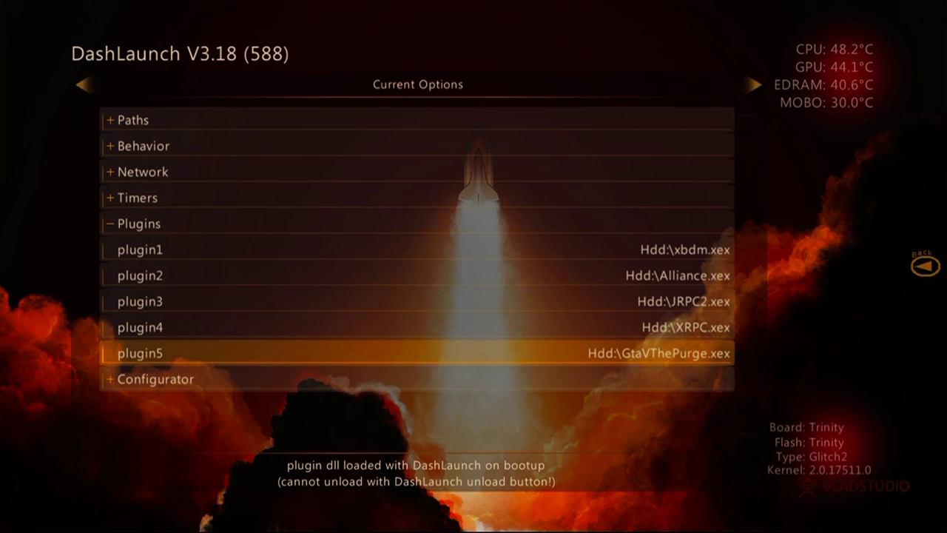
# Step: Clear the path assigned to plugin5
pyautogui.press('Up')
pyautogui.press('Down')
pyautogui.press('y')
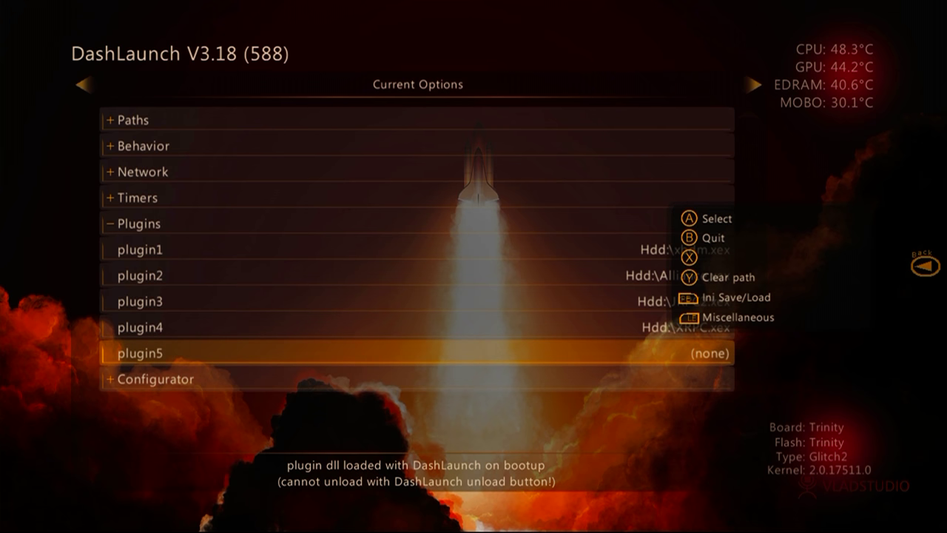
# Step: Open the path chooser for plugin5 and look through the root of Hdd down to JRPC.xex
pyautogui.press('Return')
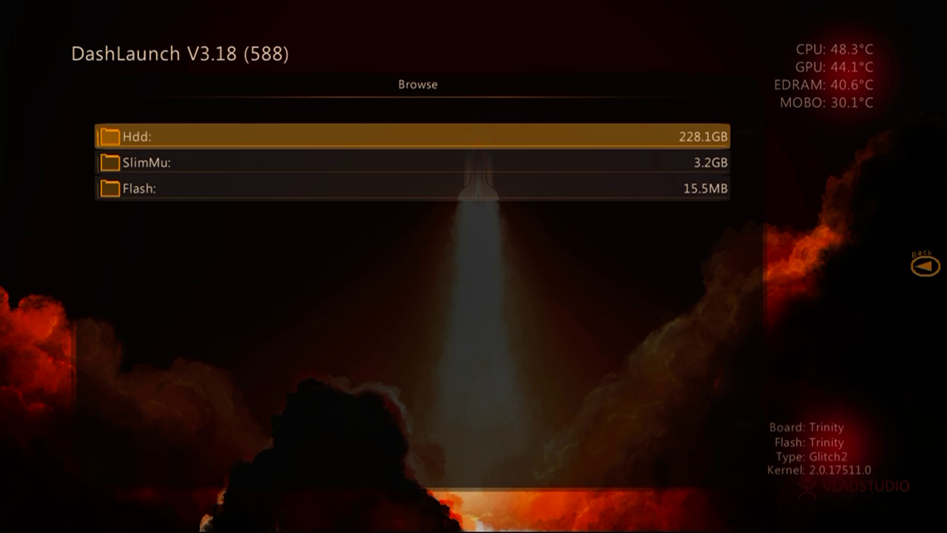
pyautogui.press('Return')
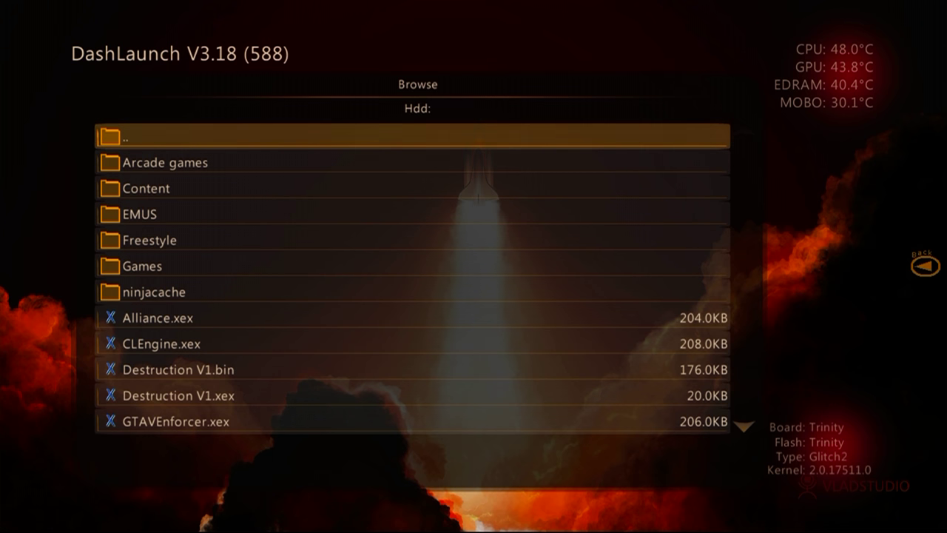
pyautogui.press('Down')
pyautogui.press('Down')
pyautogui.press('Down')
pyautogui.press('Down')
pyautogui.press('Down')
pyautogui.press('Down')
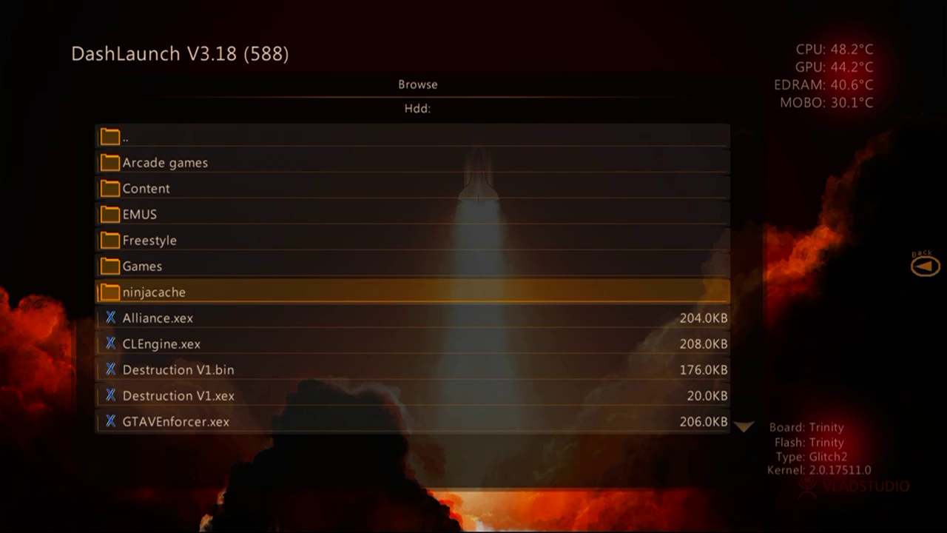
pyautogui.press('Down')
pyautogui.press('Down')
pyautogui.press('Down')
pyautogui.press('Down')
pyautogui.press('Down')
pyautogui.press('Down')
pyautogui.press('Down')
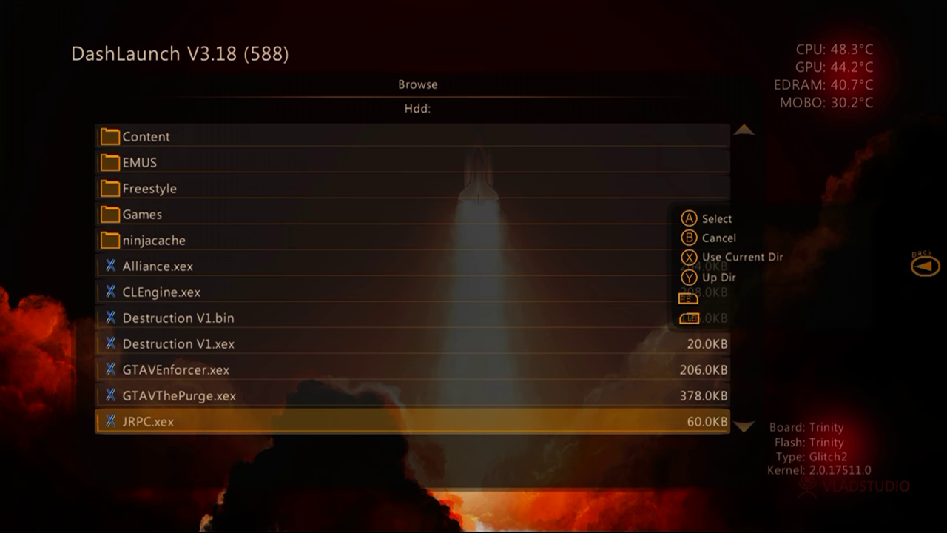
# Step: Look through the remaining plugin files on Hdd, down to XRPC.xex
pyautogui.press('Up')
pyautogui.press('Up')
pyautogui.press('Up')
pyautogui.press('Up')
pyautogui.press('Up')
pyautogui.press('Down')
pyautogui.press('Down')
pyautogui.press('Down')
pyautogui.press('Down')
pyautogui.press('Down')
pyautogui.press('Down')
pyautogui.press('Down')
pyautogui.press('Down')
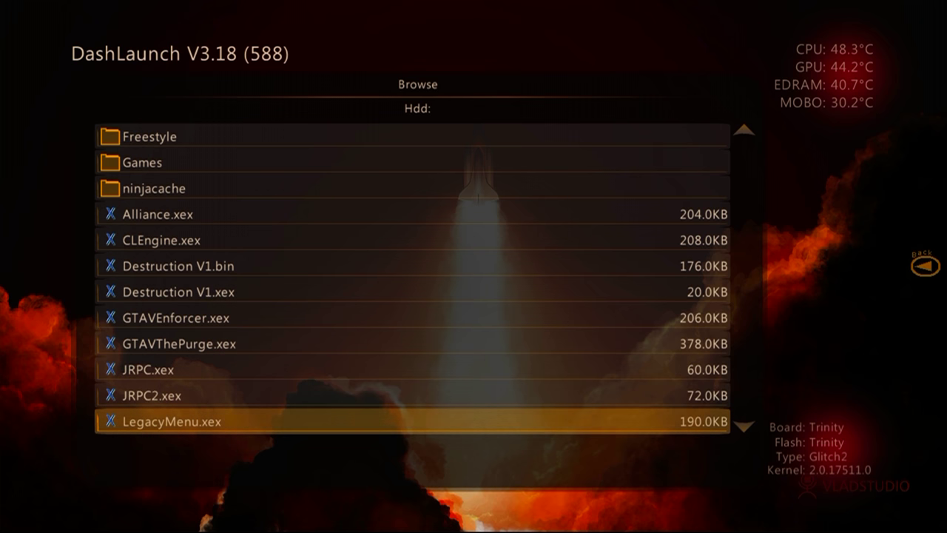
pyautogui.press('Down')
pyautogui.press('Down')
pyautogui.press('Down')
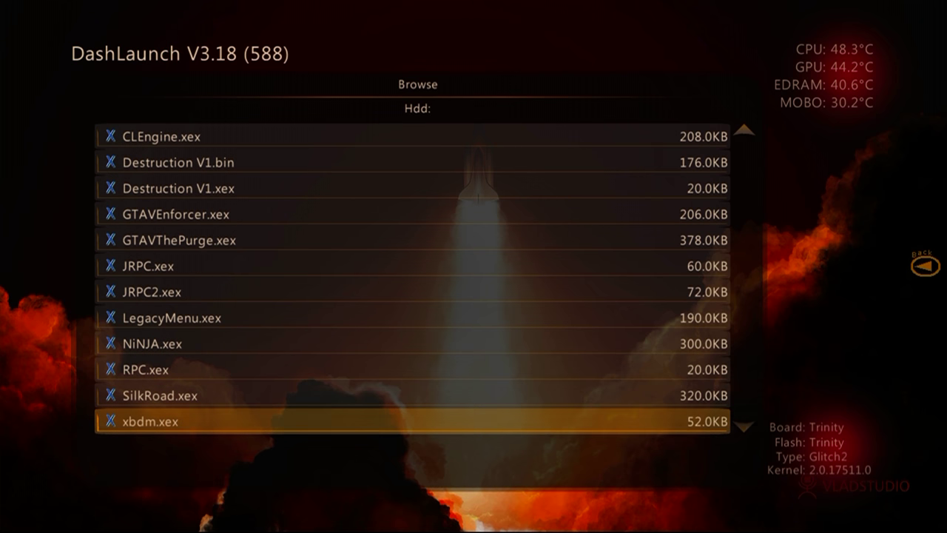
pyautogui.press('Down')
pyautogui.press('Down')
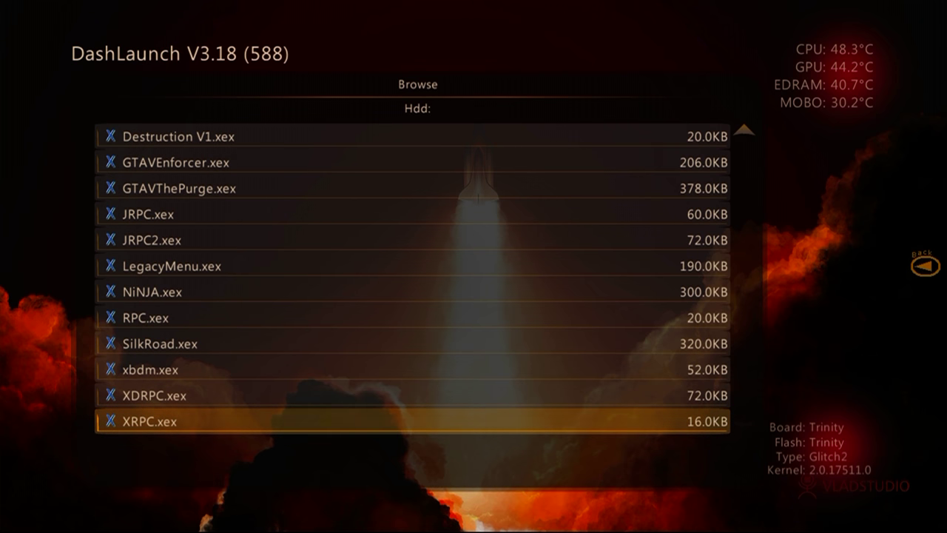
# Step: Assign GTAVThePurge.xex from the root of Hdd to plugin5
pyautogui.press('Up')
pyautogui.press('Up')
pyautogui.press('Up')
pyautogui.press('Up')
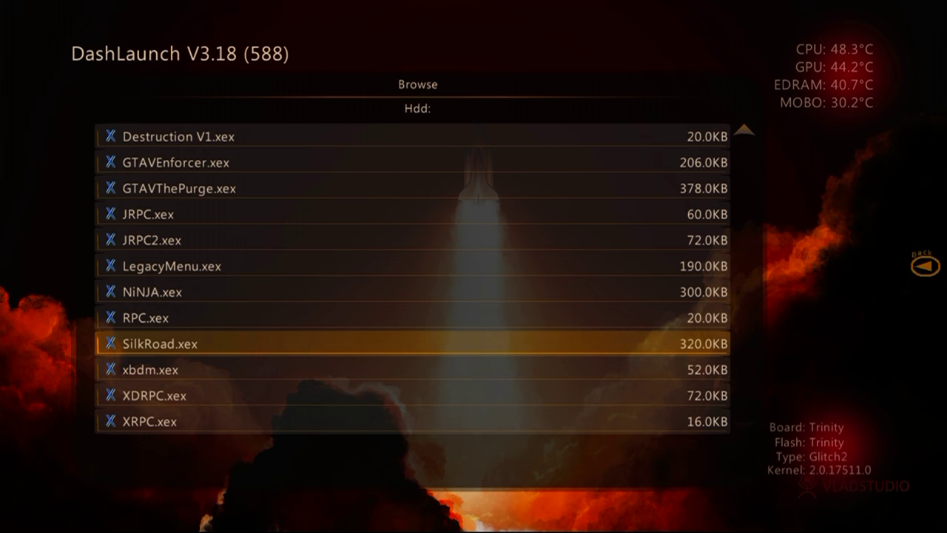
pyautogui.press('Up')
pyautogui.press('Up')
pyautogui.press('Up')
pyautogui.press('Up')
pyautogui.press('Up')
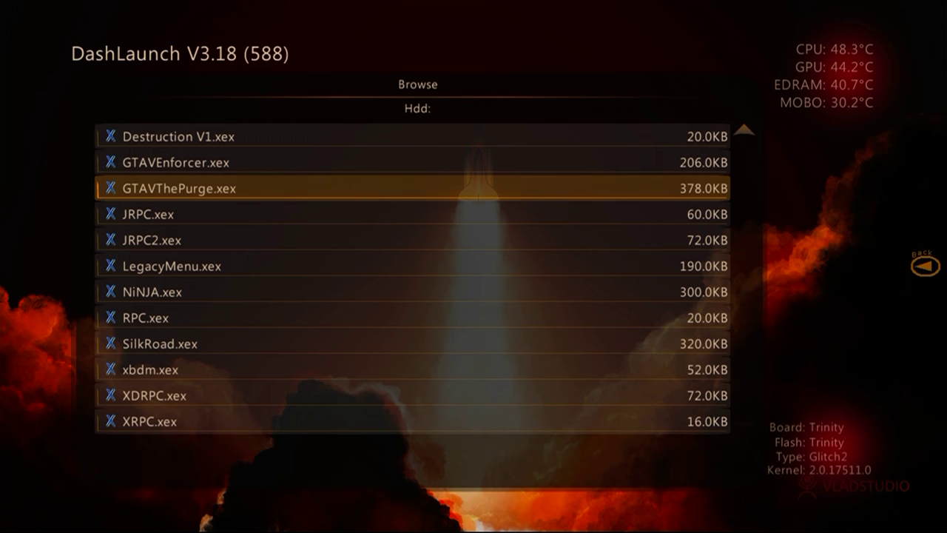
pyautogui.press('Return')
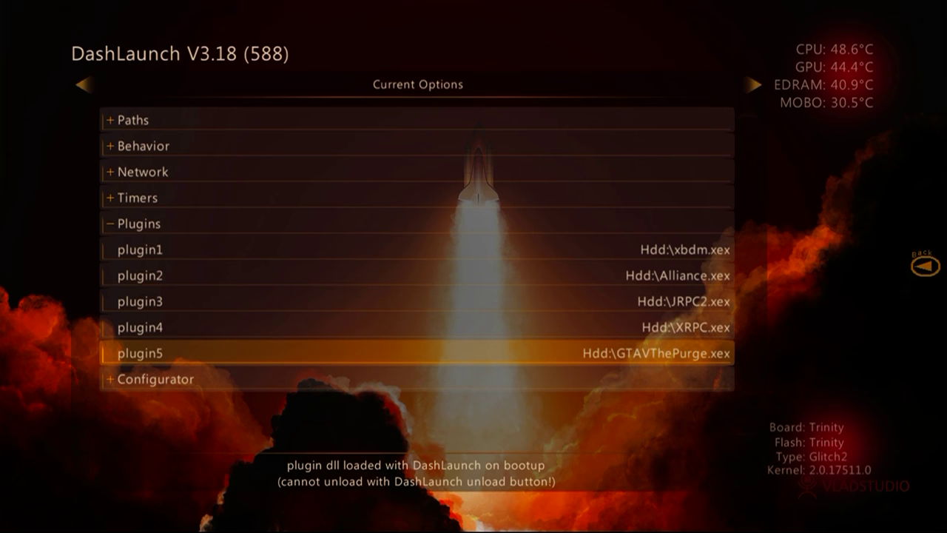
# Step: Load the launch.ini settings from the Hdd device and leave DashLaunch
pyautogui.press('BackSpace')
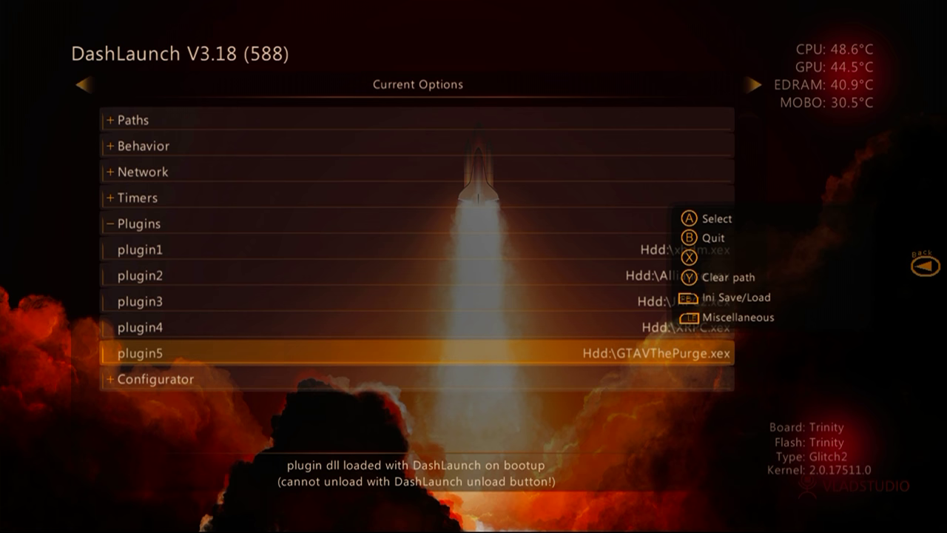
pyautogui.press('RB')
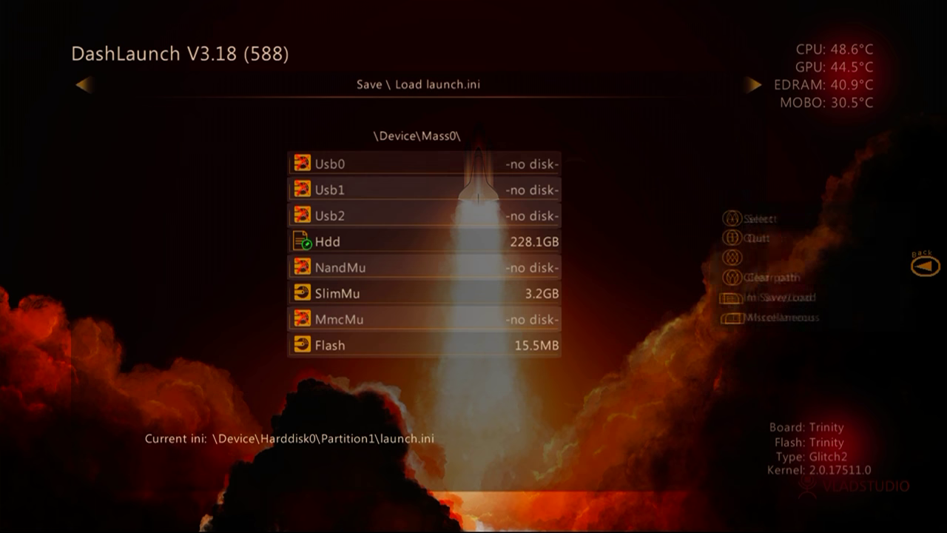
pyautogui.press('Down')
pyautogui.press('Down')
pyautogui.press('Down')
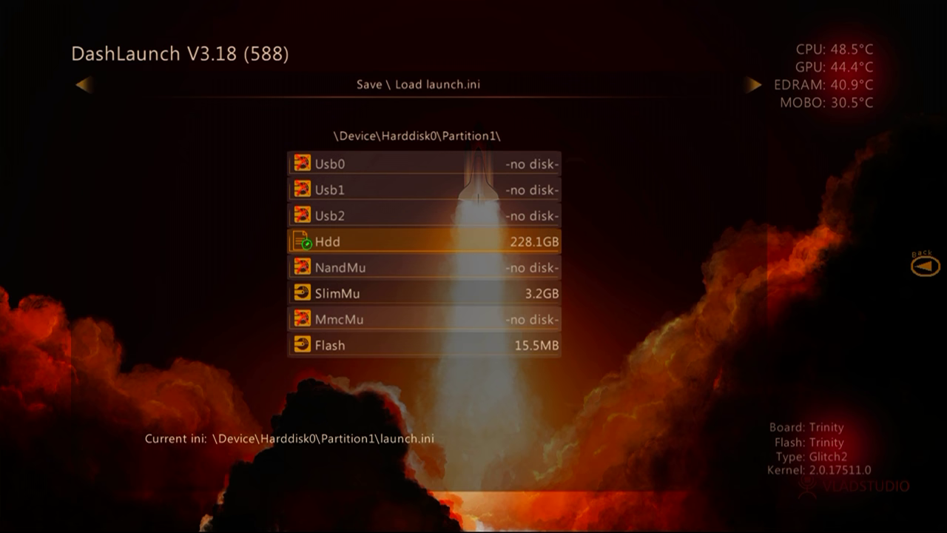
pyautogui.press('Return')
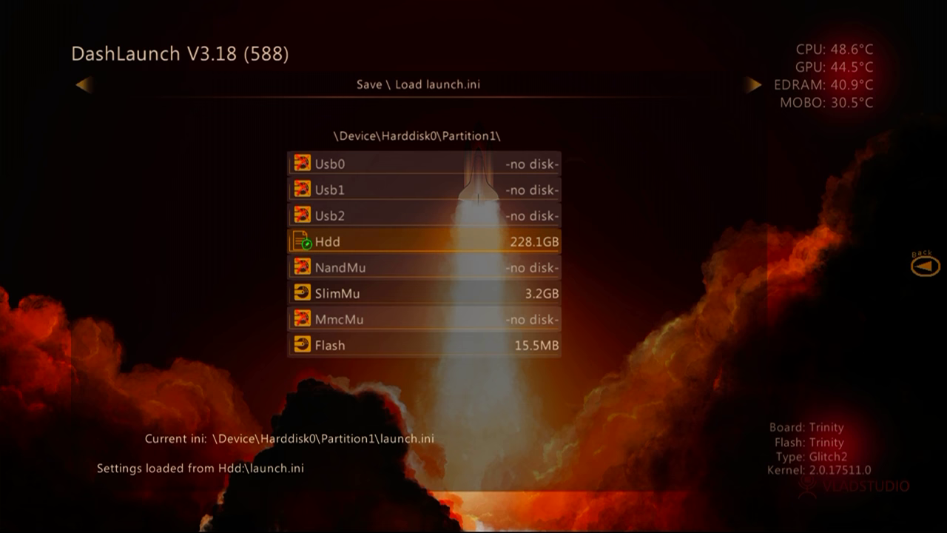
pyautogui.press('BackSpace')
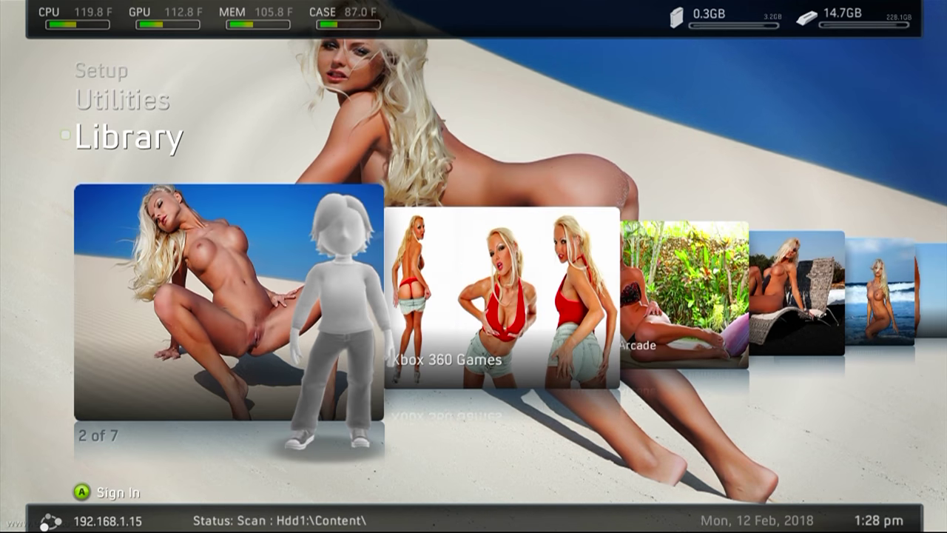
# Step: Open the Homebrew section of the Library and switch from there to the standard Xbox 360 dashboard
pyautogui.press('Right')
pyautogui.press('Right')
pyautogui.press('Right')
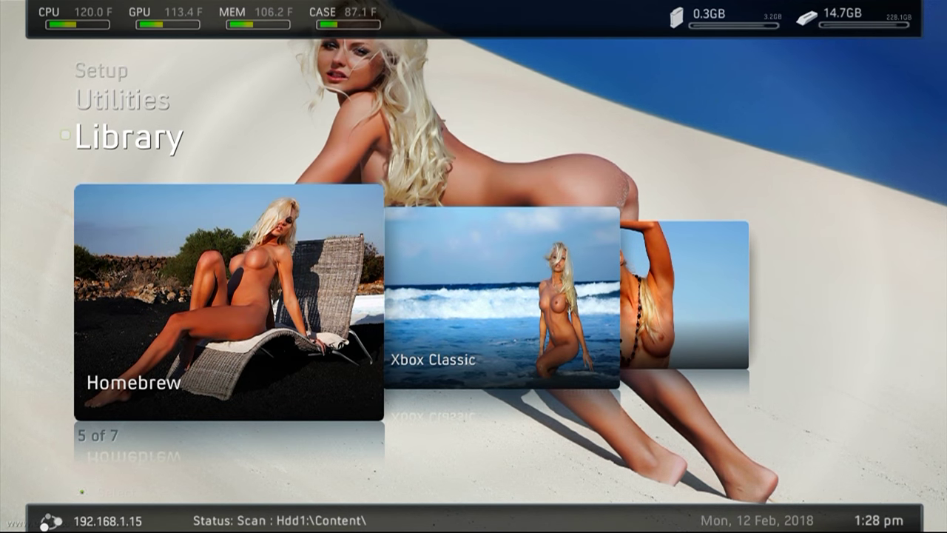
pyautogui.press('Return')
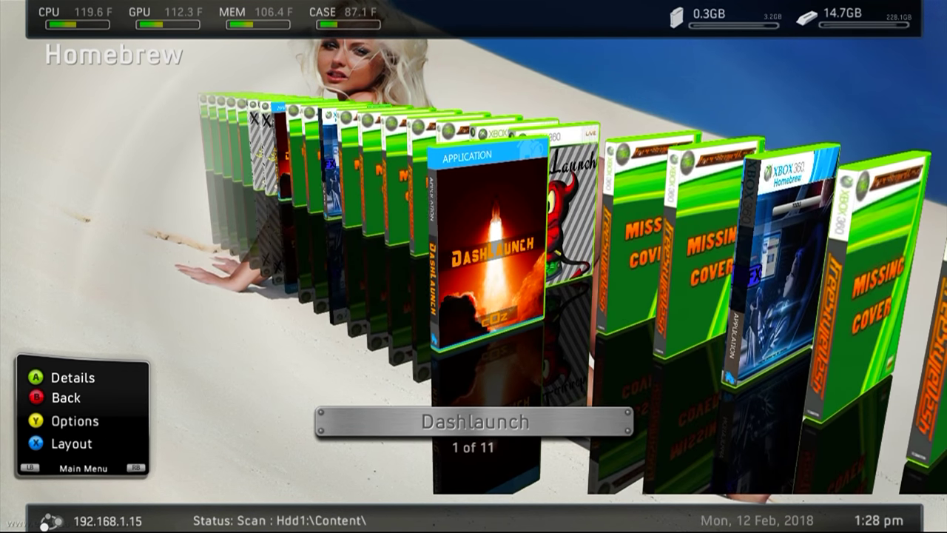
pyautogui.press('Left')
pyautogui.press('Return')
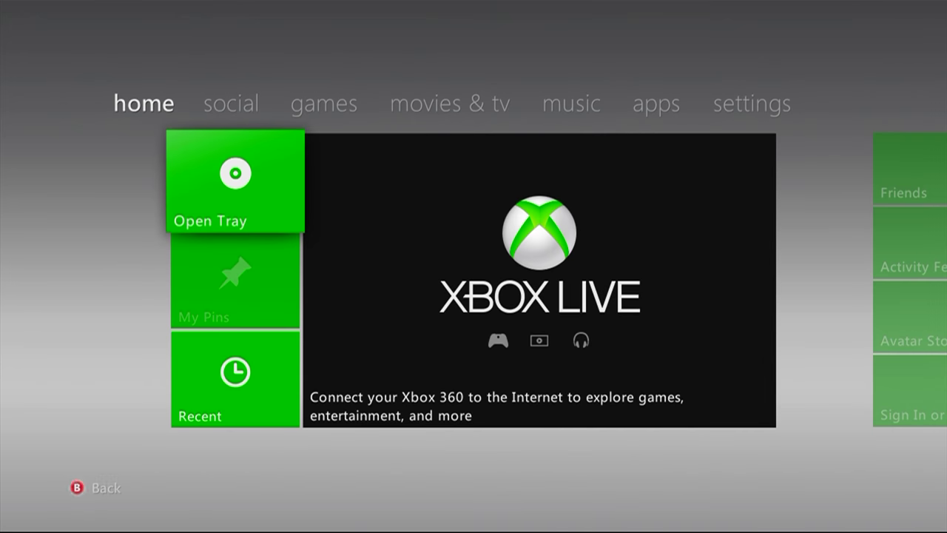
# Step: Open My Games on the Xbox 360 dashboard and launch FX Menu
pyautogui.press('Right')
pyautogui.press('Right')
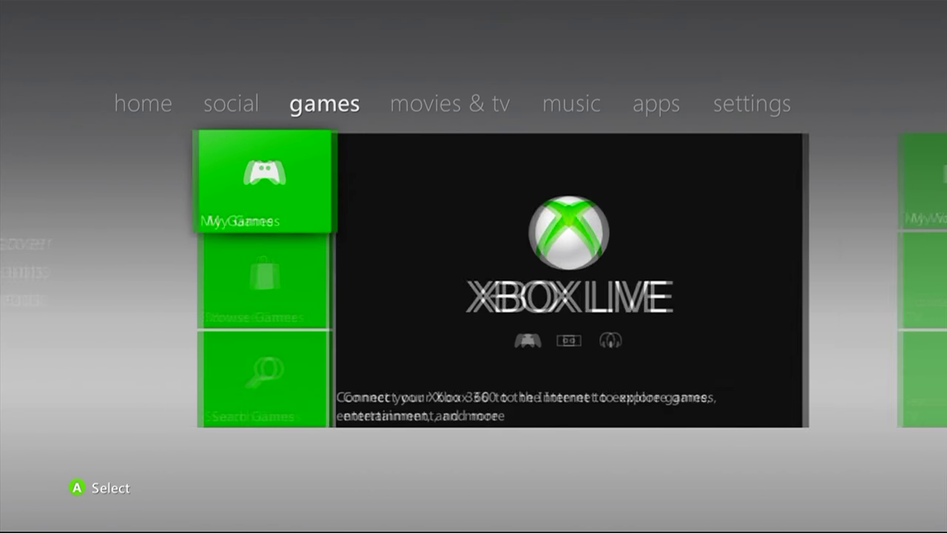
pyautogui.press('Return')
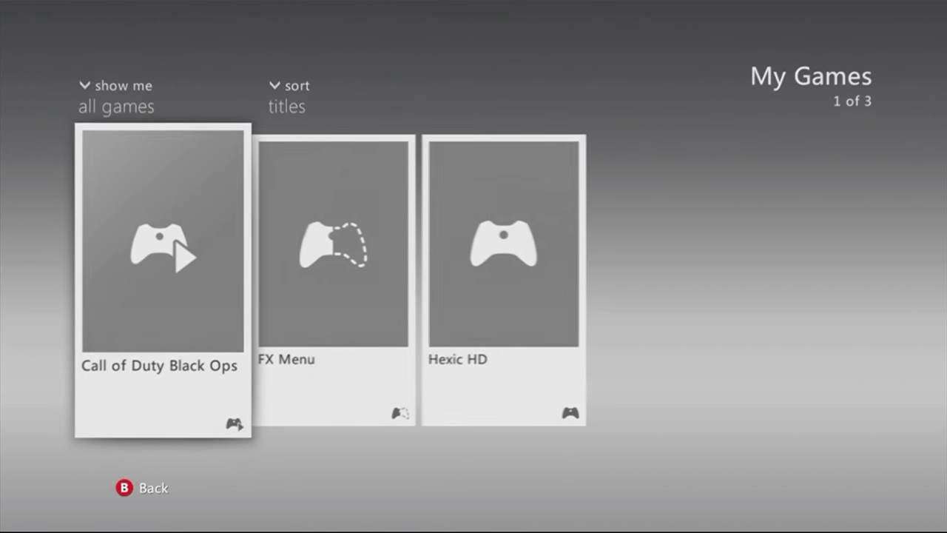
pyautogui.press('Right')
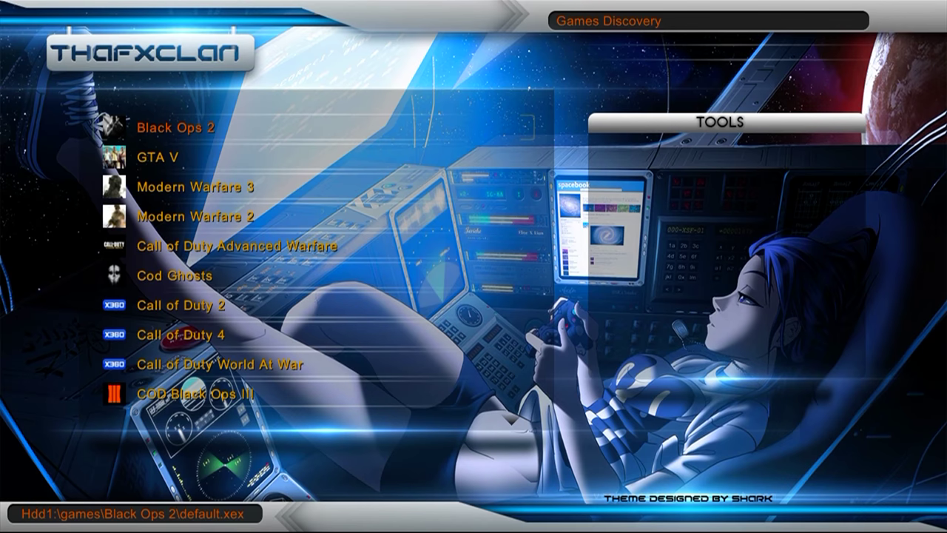
# Step: Browse Hdd1 to the Homebrew folder and launch DashLaunch from dash_launch_v3.18.1
pyautogui.press('Right')
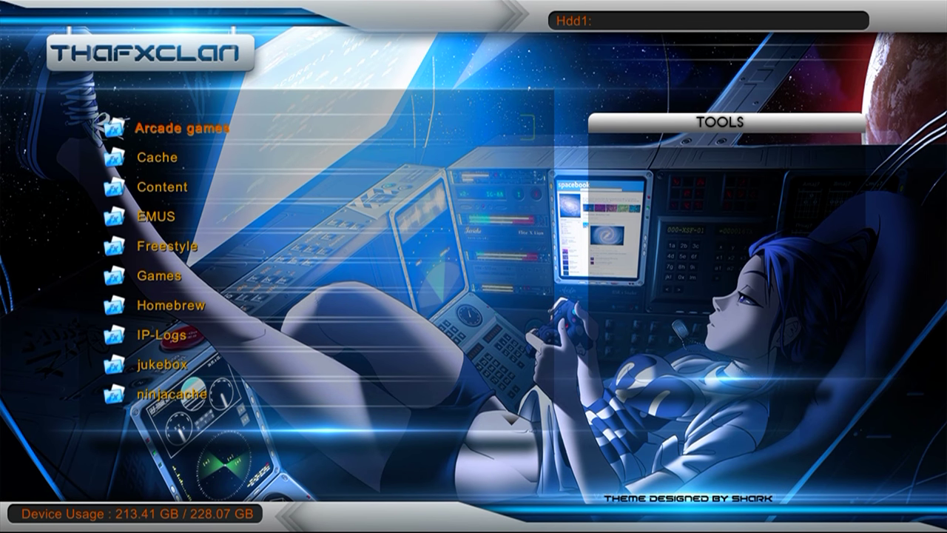
pyautogui.press('Down')
pyautogui.press('Down')
pyautogui.press('Down')
pyautogui.press('Down')
pyautogui.press('Down')
pyautogui.press('Down')
pyautogui.press('Return')
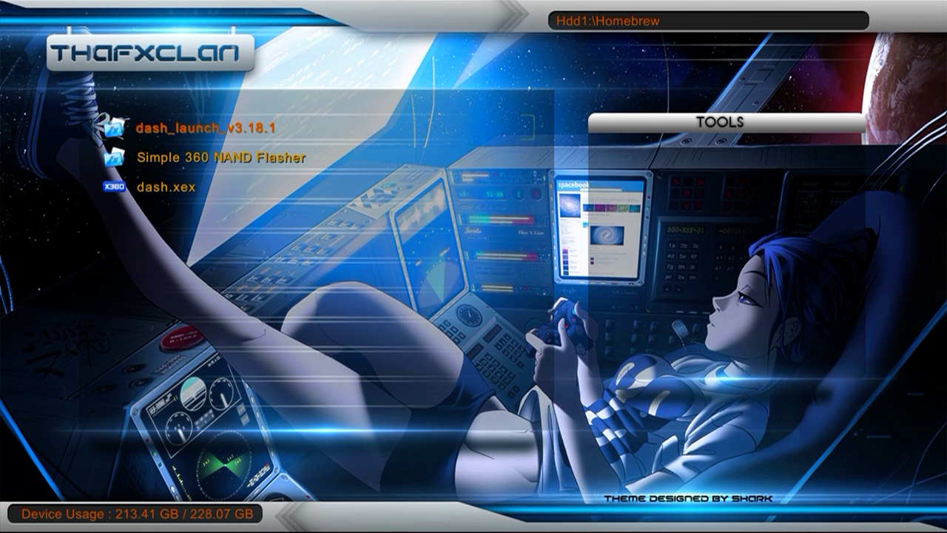
pyautogui.press('Return')
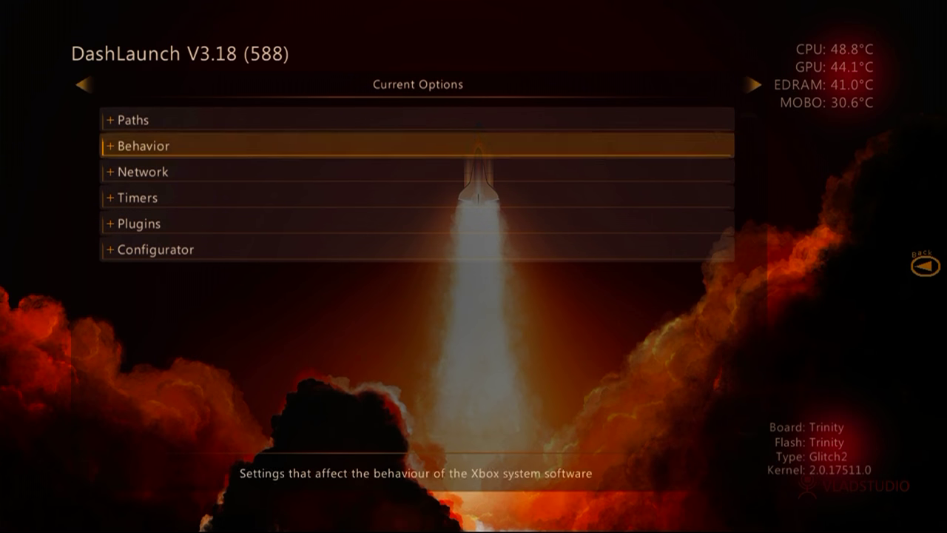
# Step: Expand the Plugins options and go down to the plugin5 entry
pyautogui.press('Down')
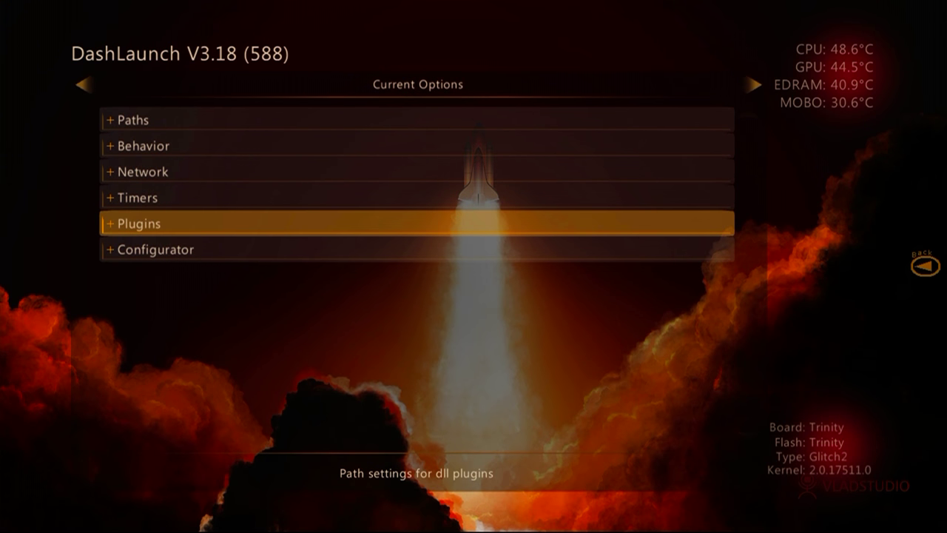
pyautogui.press('Return')
pyautogui.press('Down')
pyautogui.press('Down')
pyautogui.press('Down')
pyautogui.press('Down')
pyautogui.press('Down')
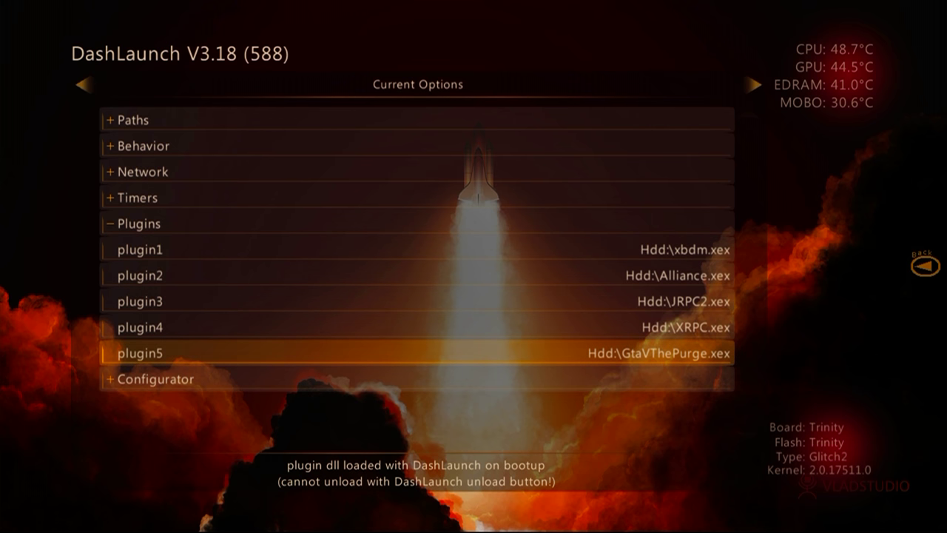
# Step: Review the paths assigned to plugin1 through plugin5
pyautogui.press('Up')
pyautogui.press('Up')
pyautogui.press('Up')
pyautogui.press('Up')
pyautogui.press('Up')
pyautogui.press('Down')
pyautogui.press('Down')
pyautogui.press('Down')
pyautogui.press('Up')
pyautogui.press('Up')
pyautogui.press('Down')
pyautogui.press('Down')
pyautogui.press('Down')
pyautogui.press('Down')
pyautogui.press('Up')
pyautogui.press('Up')
pyautogui.press('Up')
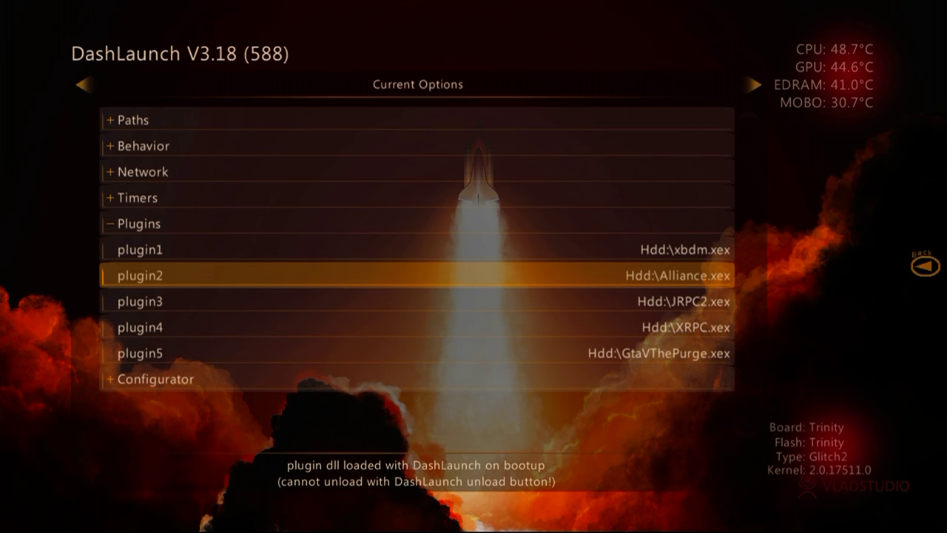
pyautogui.press('Down')
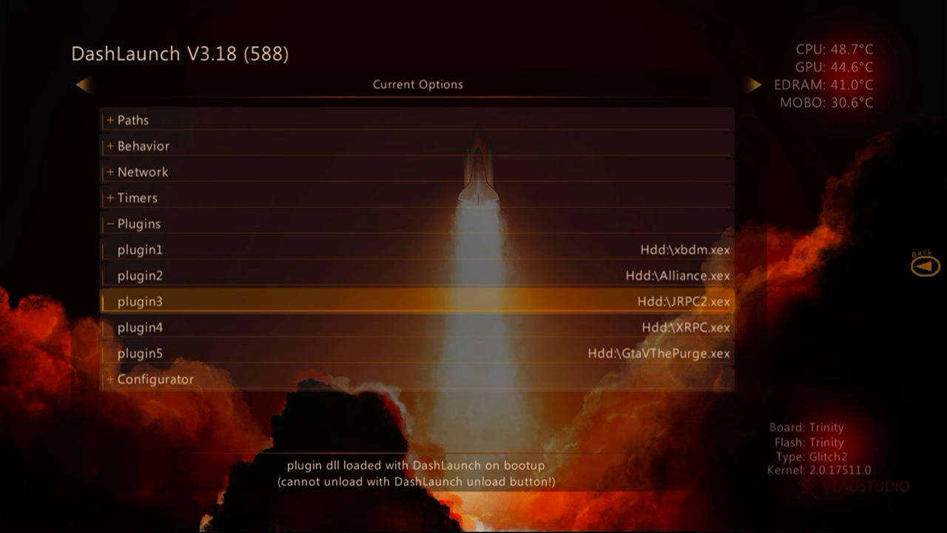
# Step: Review the plugin3 to plugin5 entries, return to the Plugins heading and collapse the group
pyautogui.press('Down')
pyautogui.press('Down')
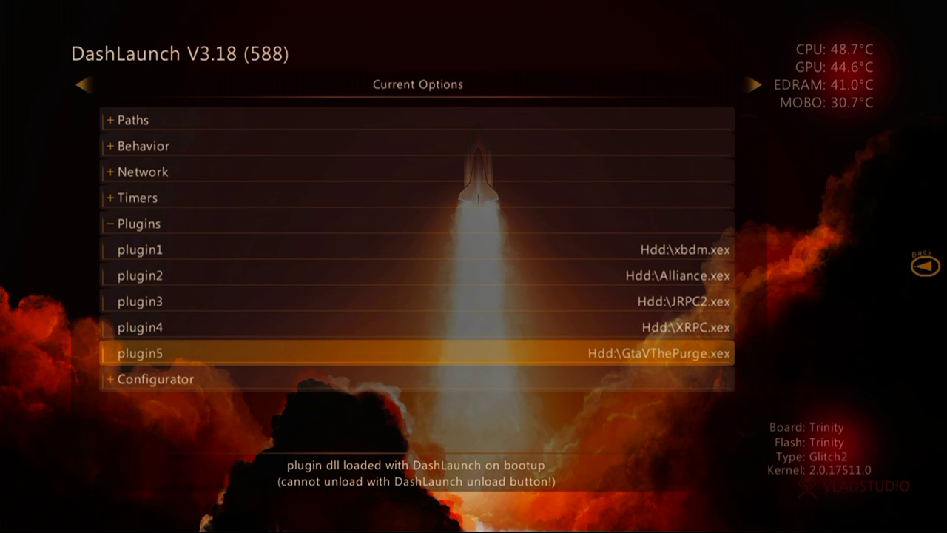
pyautogui.press('Up')
pyautogui.press('Up')
pyautogui.press('Up')
pyautogui.press('Up')
pyautogui.press('Up')
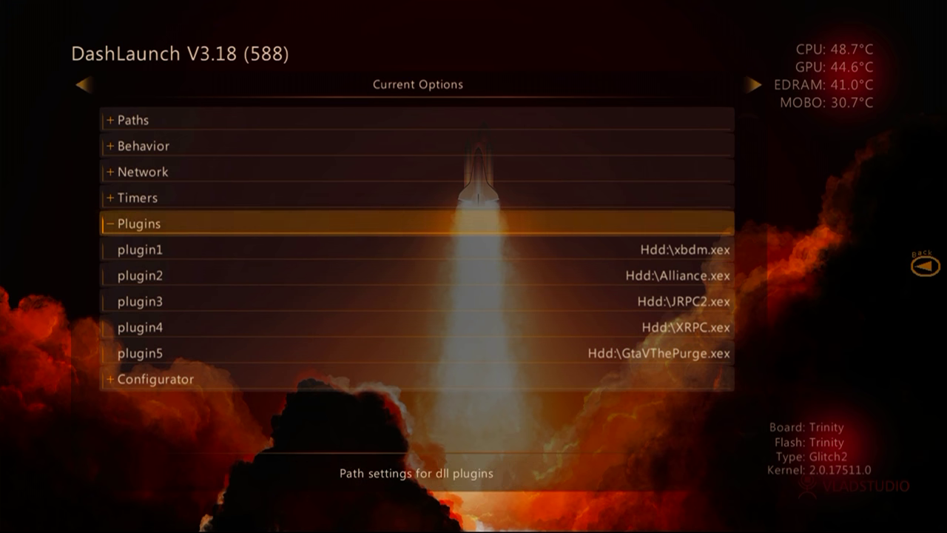
pyautogui.press('Return')
# Step: Expand the Configurator options to view the ftpserv, ftpport, updserv, calaunch and fahrenheit settings, and collapse the group
pyautogui.press('Down')
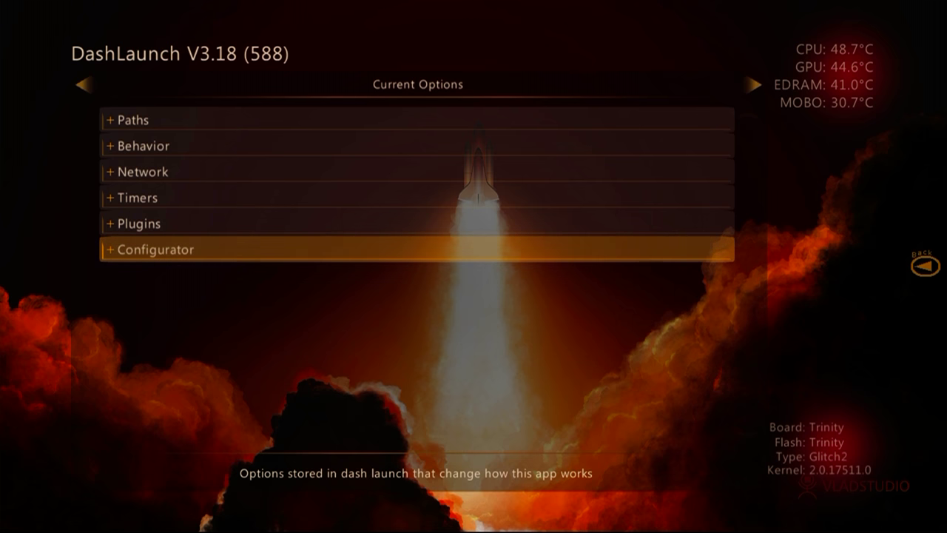
pyautogui.press('Return')
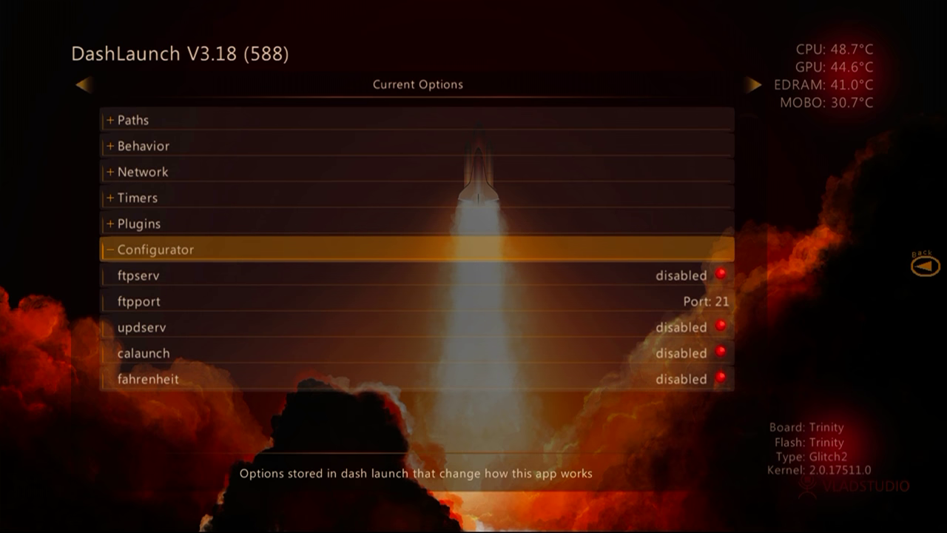
pyautogui.press('Return')
# Step: Expand the Network options and review the settings from pingpatch down past autofake
pyautogui.press('Up')
pyautogui.press('Up')
pyautogui.press('Up')
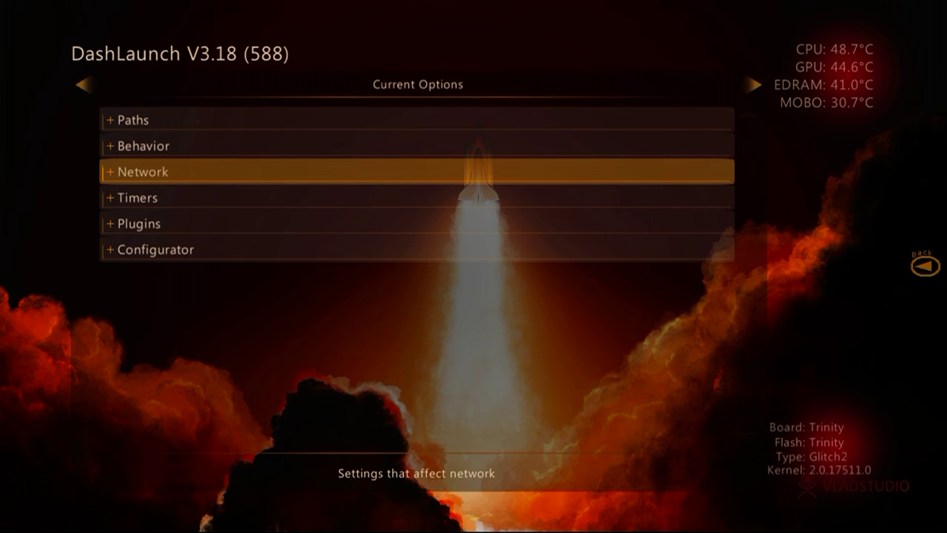
pyautogui.press('Return')
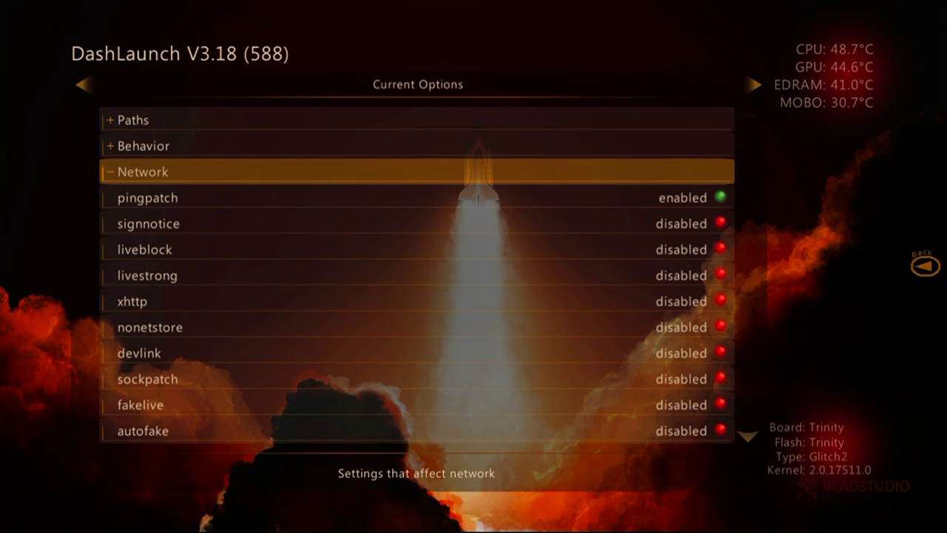
pyautogui.press('Return')
pyautogui.press('Return')
pyautogui.press('Down')
pyautogui.press('Down')
pyautogui.press('Down')
pyautogui.press('Down')
pyautogui.press('Down')
pyautogui.press('Down')
pyautogui.press('Down')
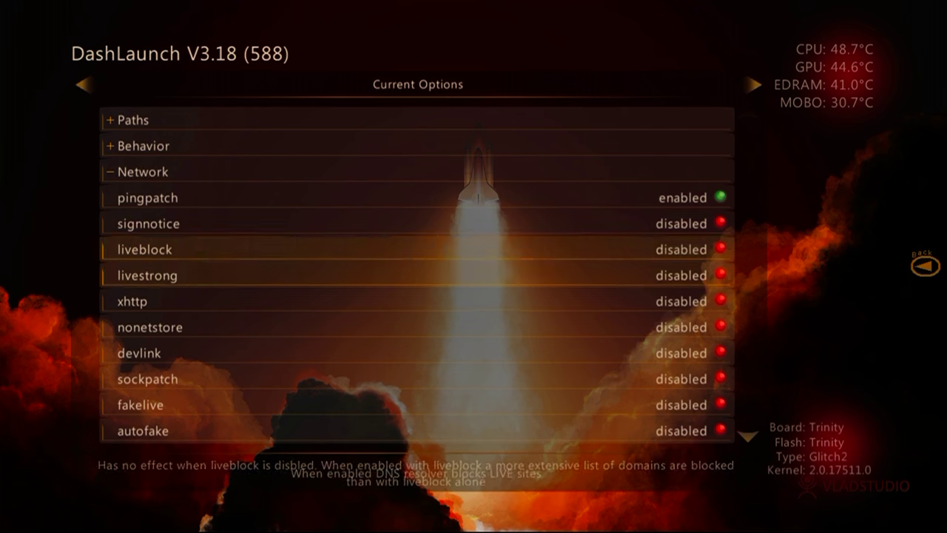
pyautogui.press('Down')
pyautogui.press('Down')
pyautogui.press('Down')
pyautogui.press('Down')
pyautogui.press('Down')
pyautogui.press('Down')
# Step: Go back up through the Network settings to the Behavior heading and expand it
pyautogui.press('Up')
pyautogui.press('Up')
pyautogui.press('Up')
pyautogui.press('Up')
pyautogui.press('Up')
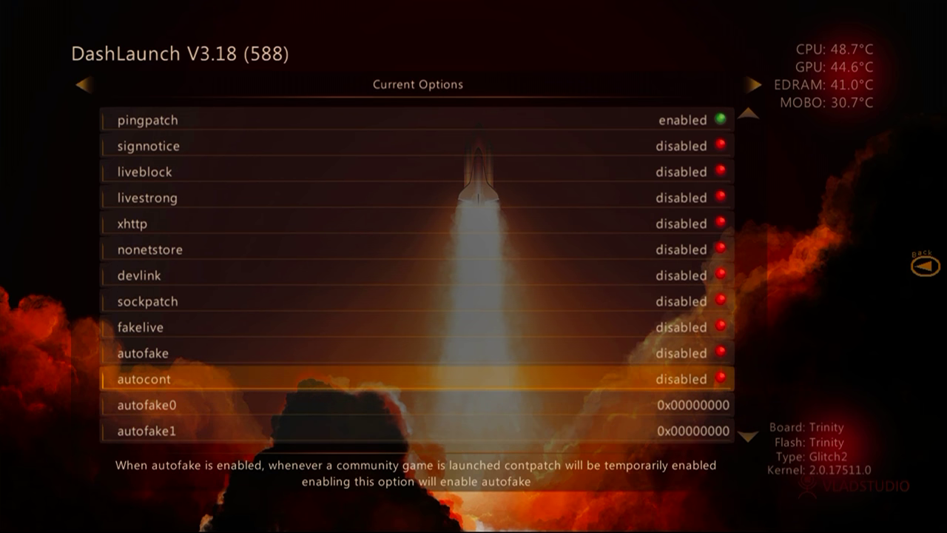
pyautogui.press('Up')
pyautogui.press('Up')
pyautogui.press('Up')
pyautogui.press('Up')
pyautogui.press('Up')
pyautogui.press('Up')
pyautogui.press('Up')
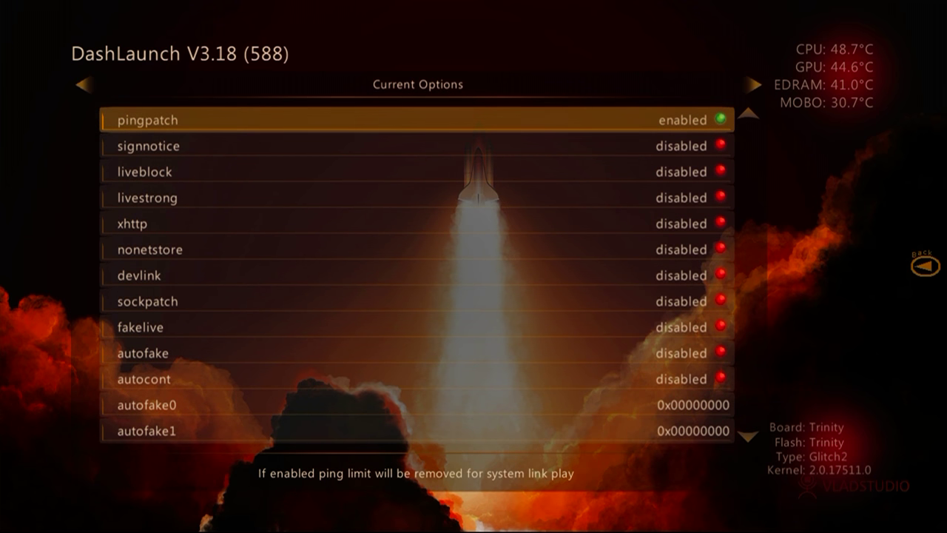
pyautogui.press('Up')
pyautogui.press('Up')
pyautogui.press('Up')
pyautogui.press('Down')
pyautogui.press('Down')
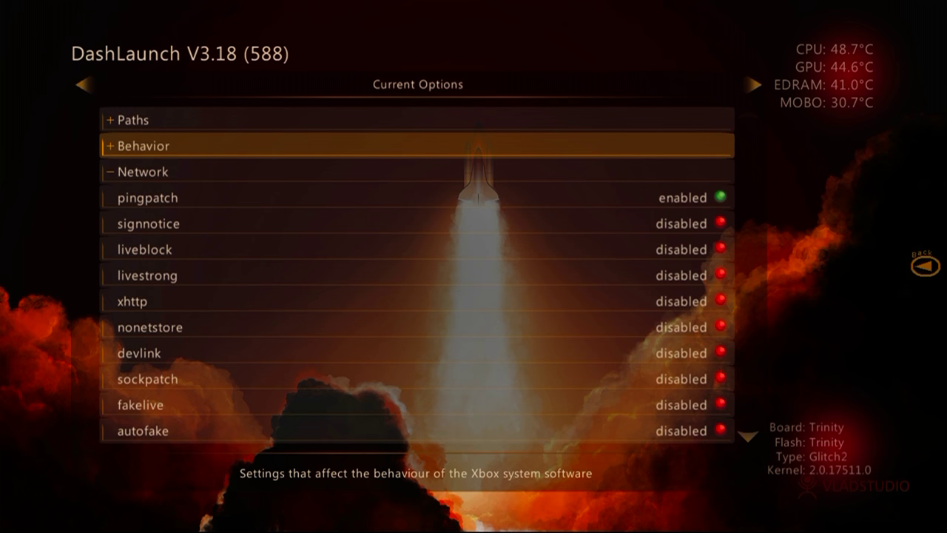
pyautogui.press('Return')
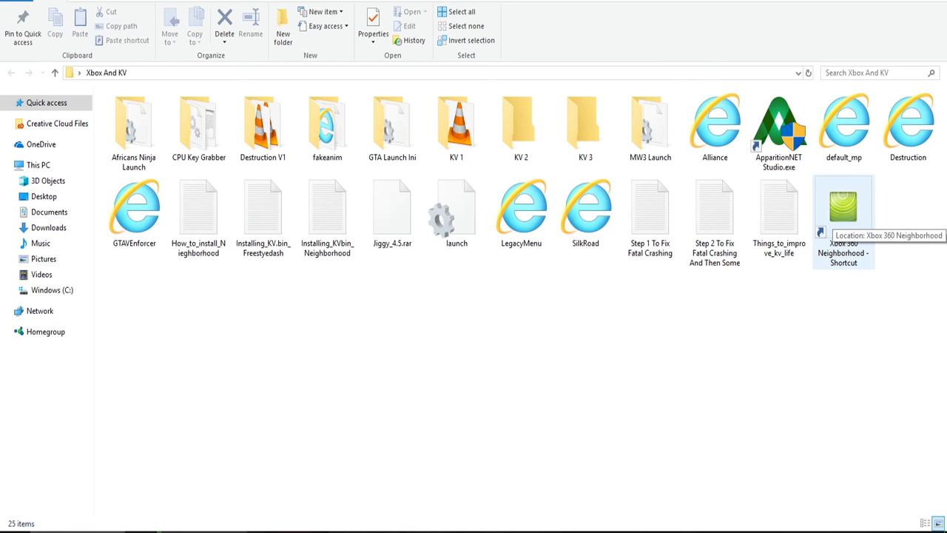
# Step: On the PC, open Xbox 360 Neighborhood from the Xbox And KV folder and browse jtag to Retail Hard Drive Emulation (HDD:)
pyautogui.doubleClick(836, 216)
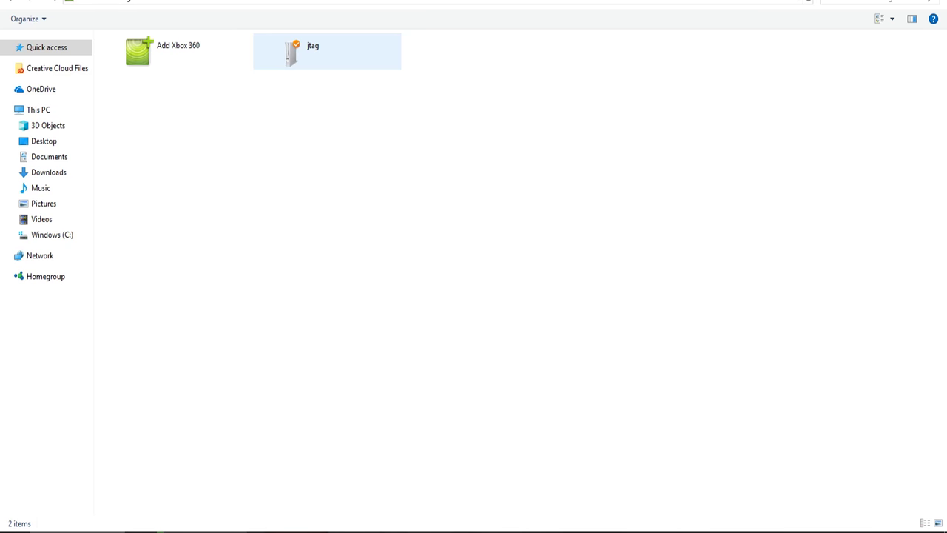
pyautogui.doubleClick(325, 51)
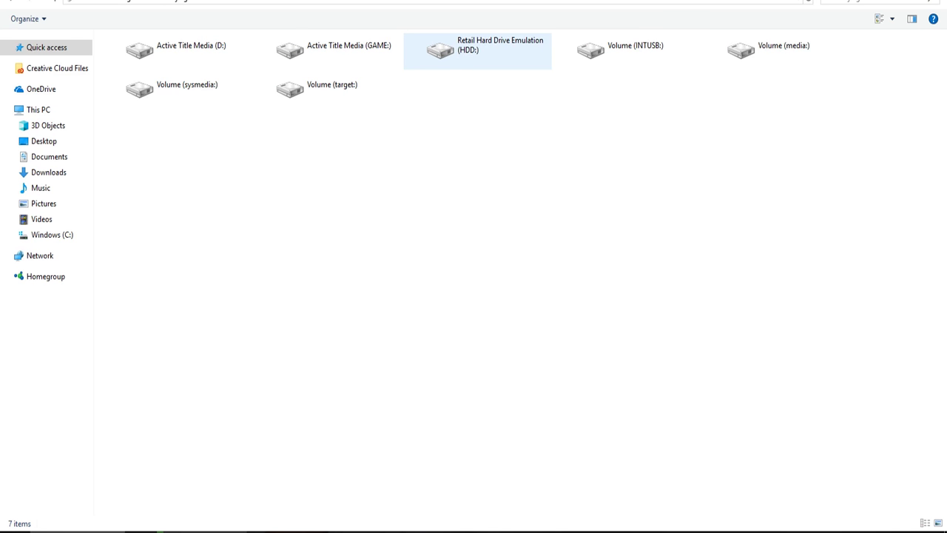
pyautogui.doubleClick(478, 51)
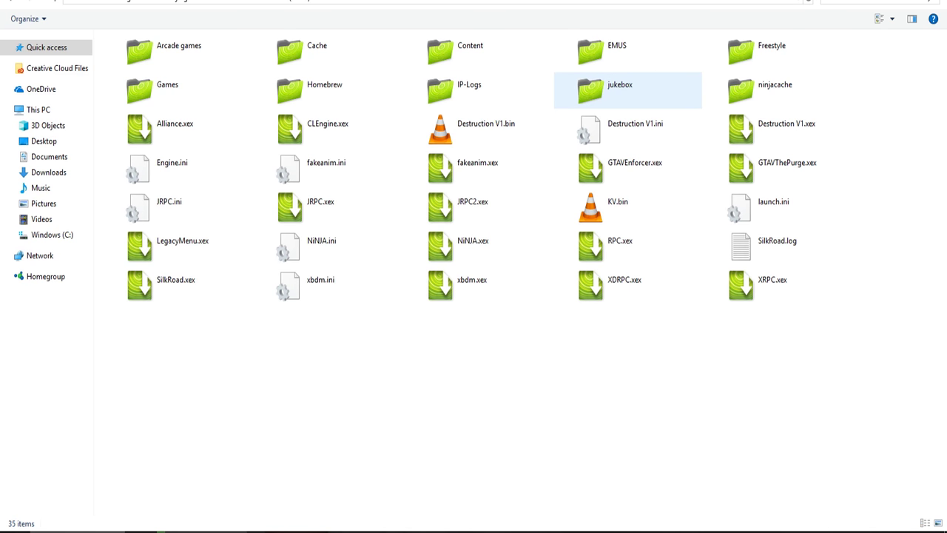
# Step: Look at the My Boot.wmv file in the jukebox folder and return to the HDD root
pyautogui.doubleClick(607, 89)
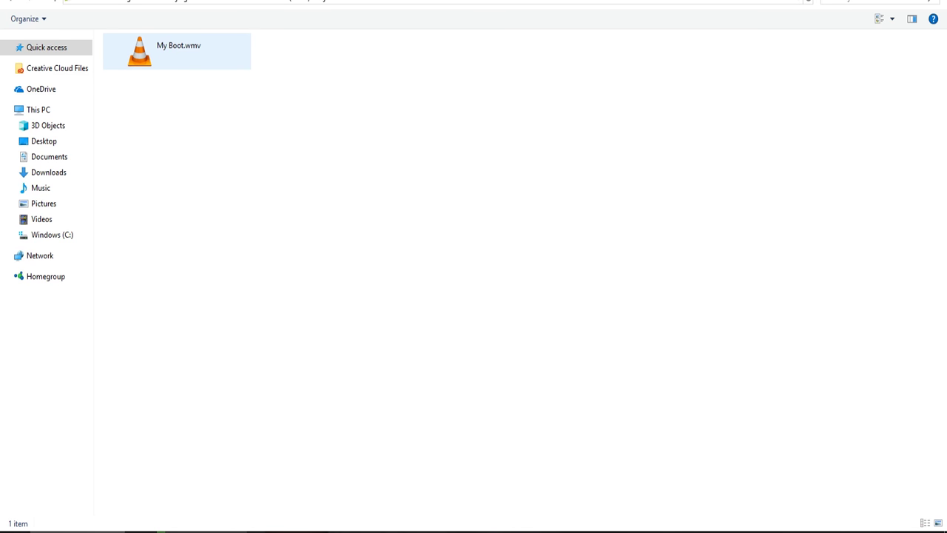
pyautogui.click(176, 51)
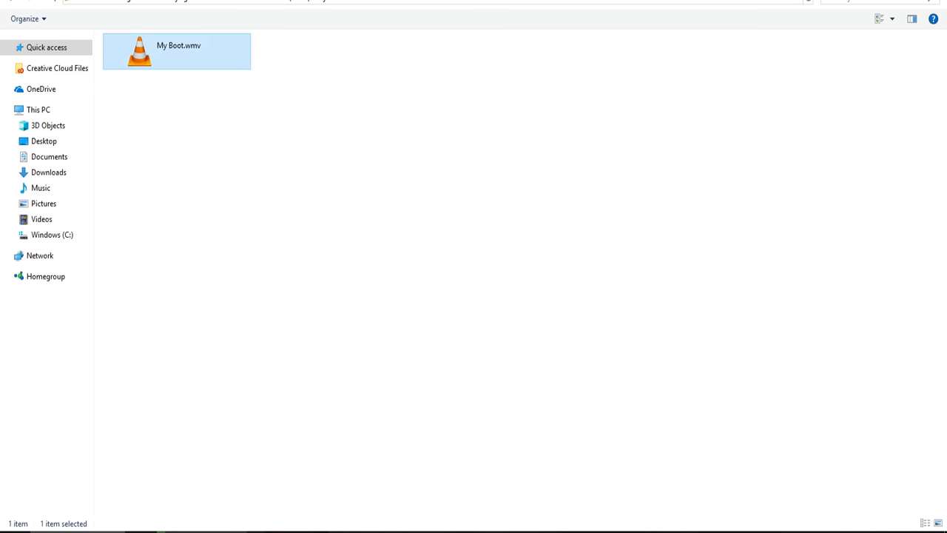
pyautogui.click(11, 1)
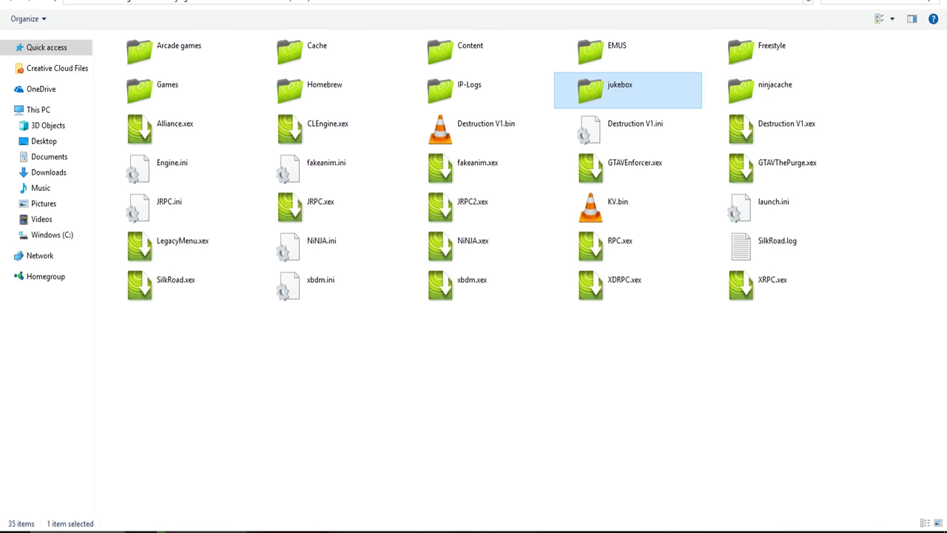
# Step: Look inside the Freestyle and Homebrew folders, returning to the HDD root after each
pyautogui.doubleClick(772, 50)
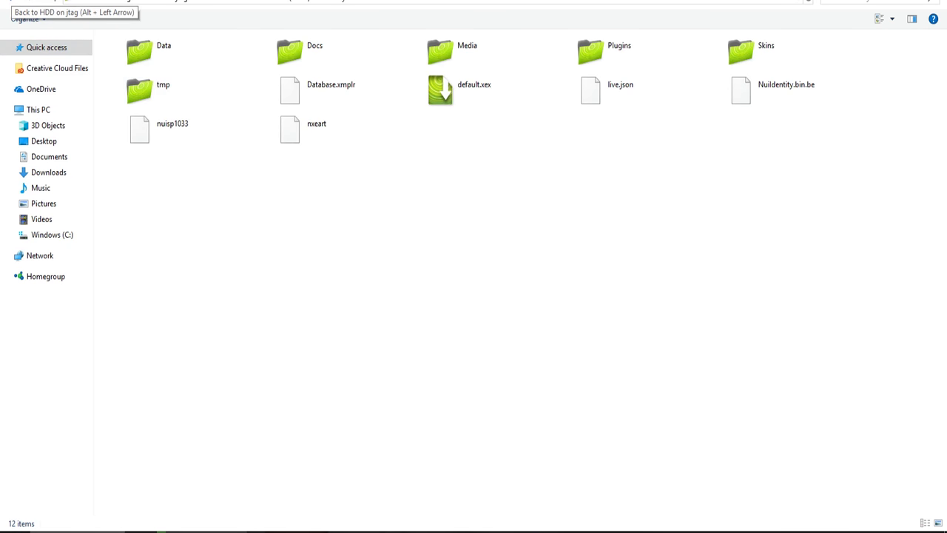
pyautogui.hotkey('alt', 'Left')
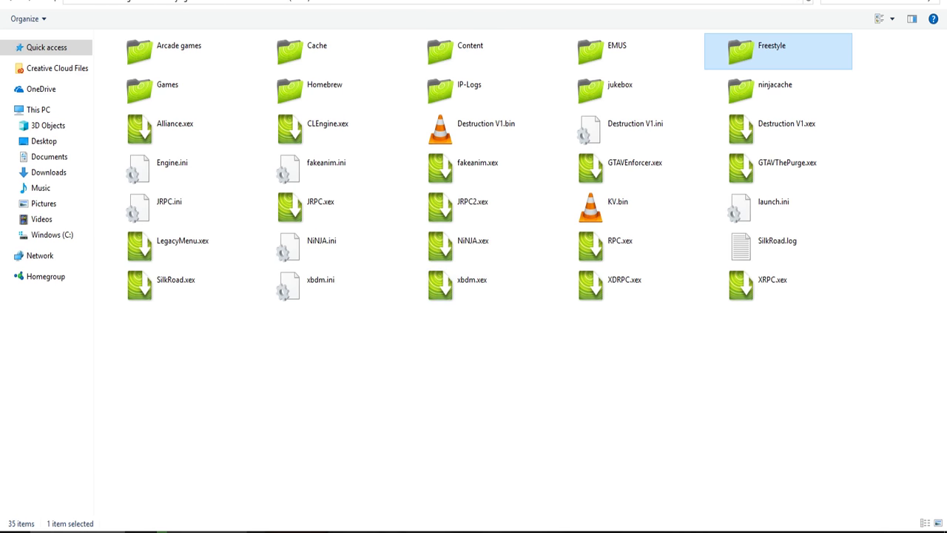
pyautogui.press('Escape')
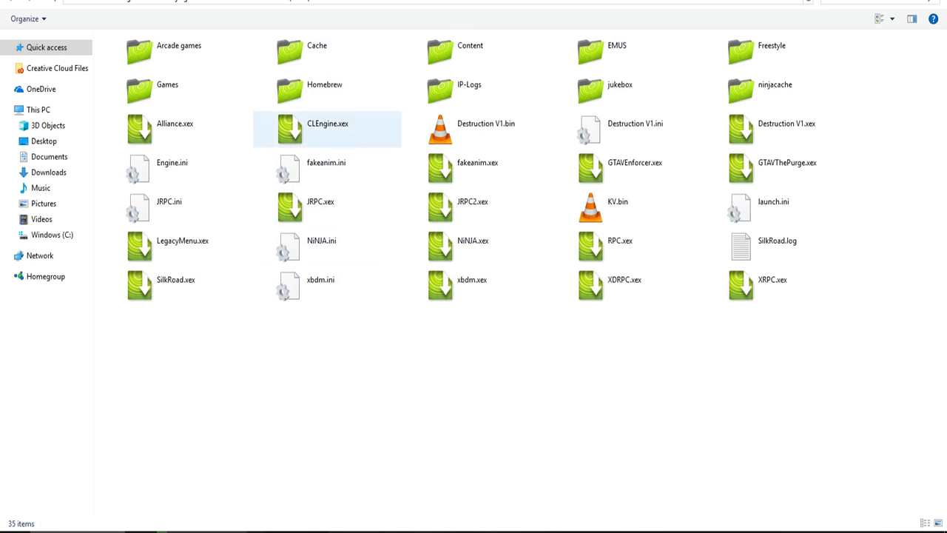
pyautogui.doubleClick(318, 88)
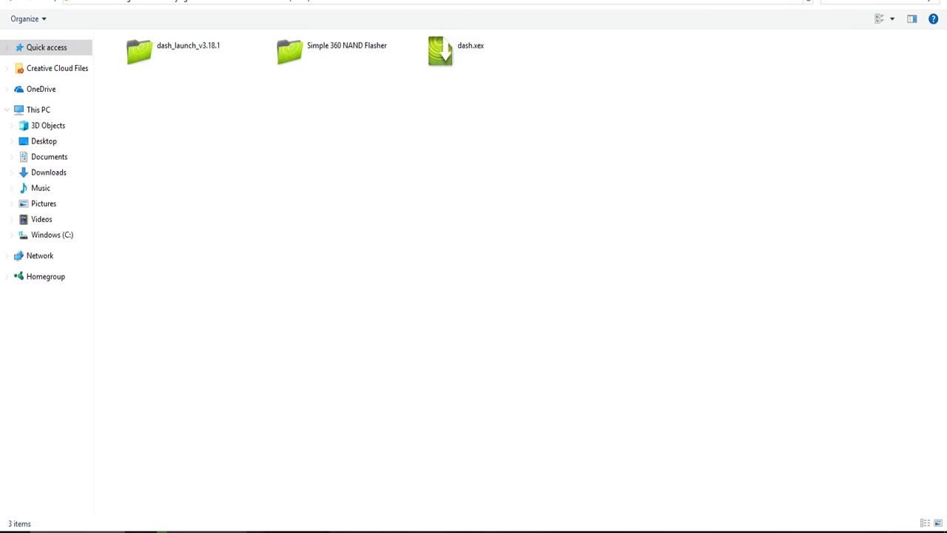
pyautogui.hotkey('alt', 'Left')
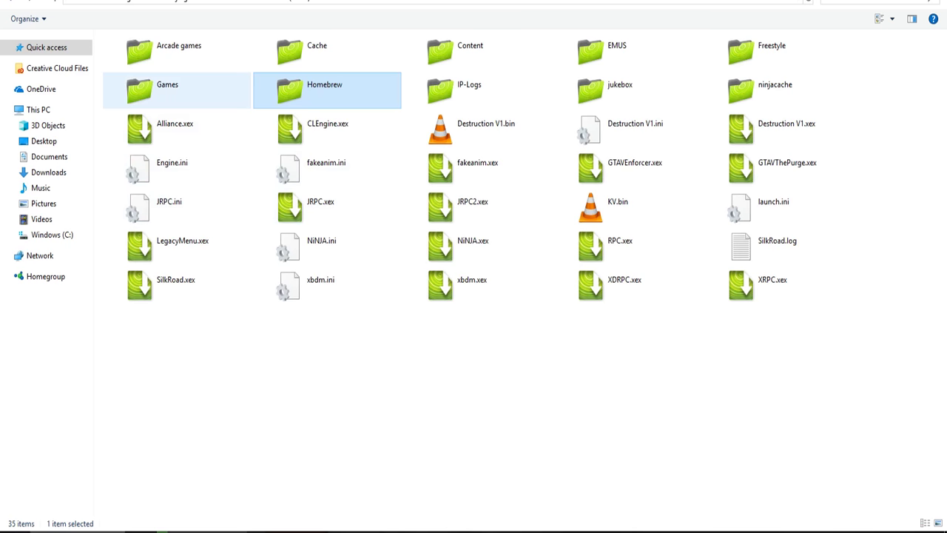
# Step: Open the Games folder, examine the contents of GTA V and return to the games list
pyautogui.doubleClick(168, 89)
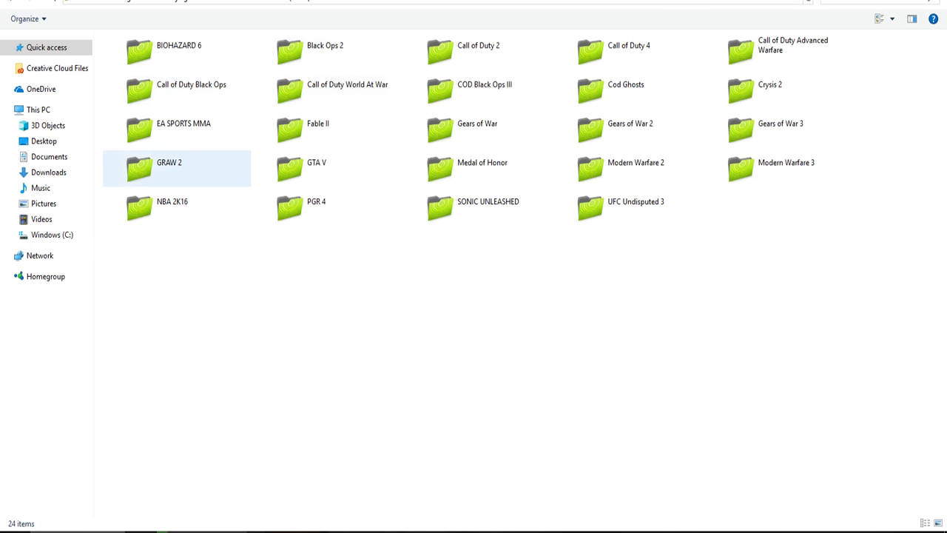
pyautogui.doubleClick(316, 167)
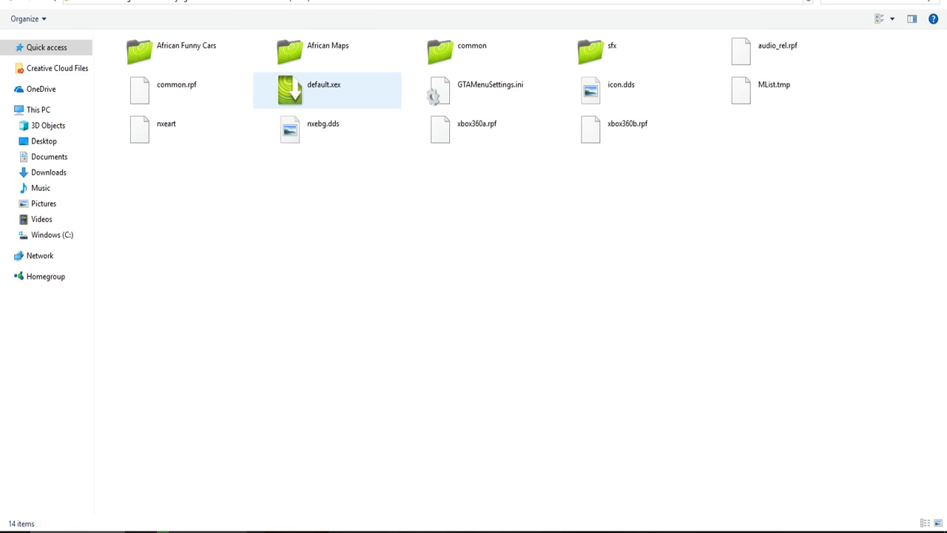
pyautogui.click(186, 50)
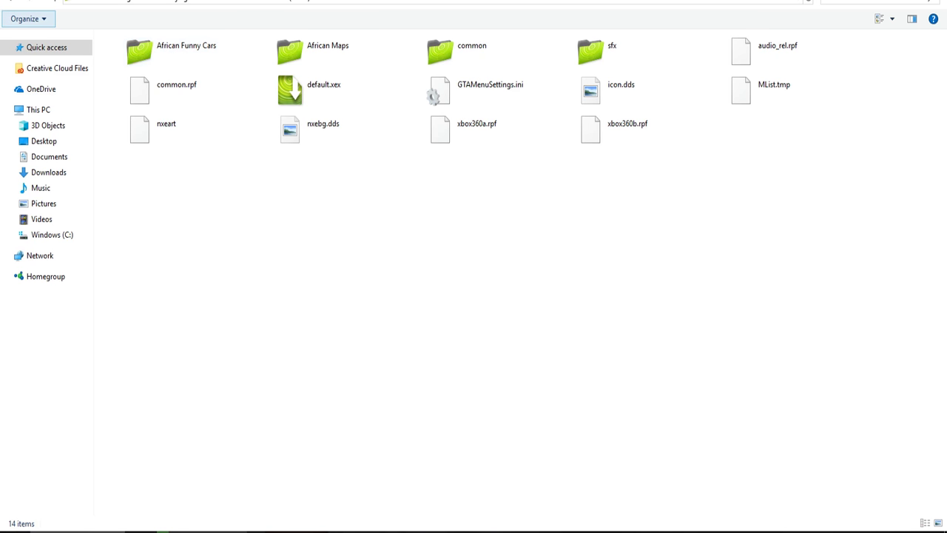
pyautogui.click(11, 2)
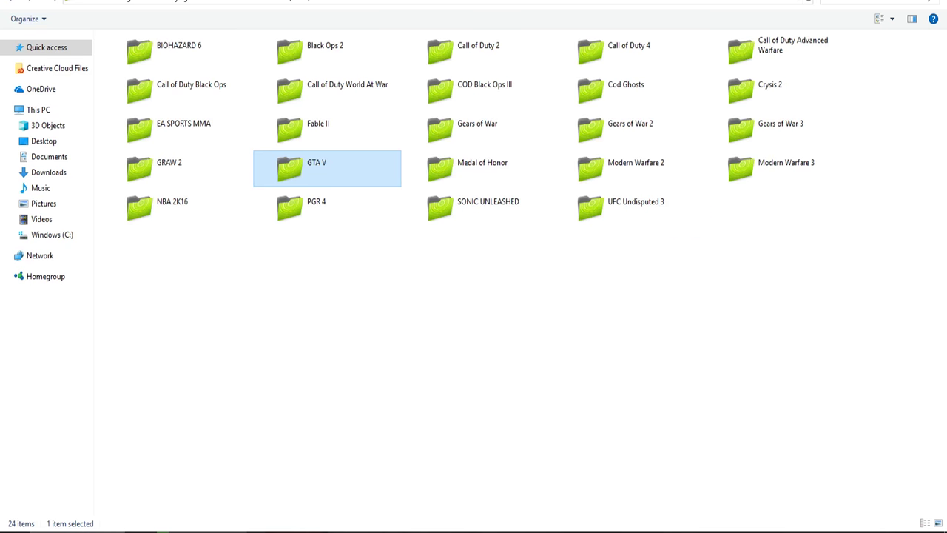
# Step: Examine the files in the Modern Warfare 3 folder and go back to the HDD root
pyautogui.doubleClick(778, 168)
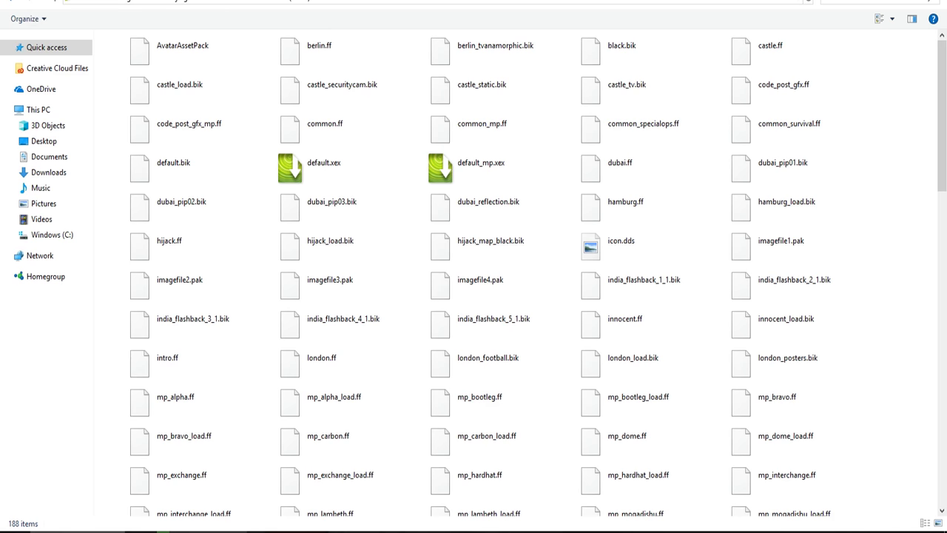
pyautogui.hotkey('alt', 'Left')
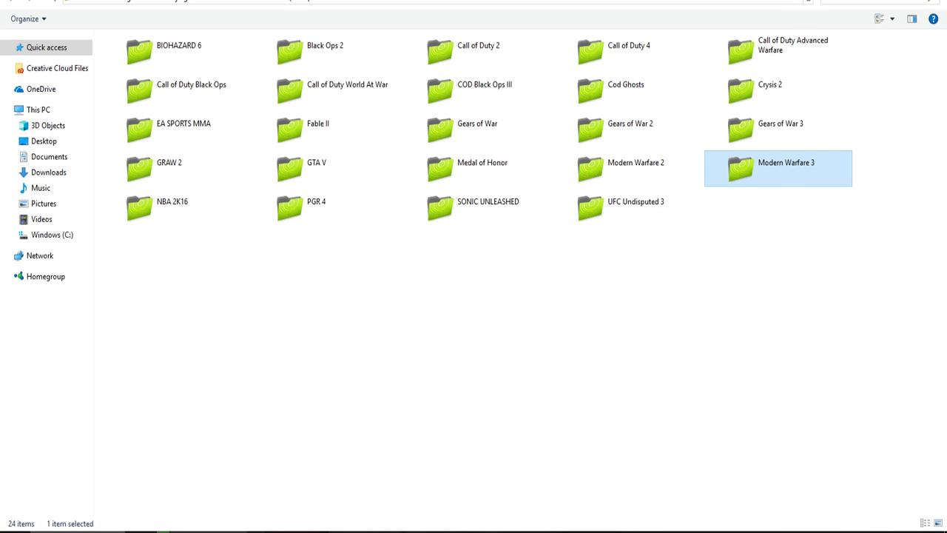
pyautogui.press('Escape')
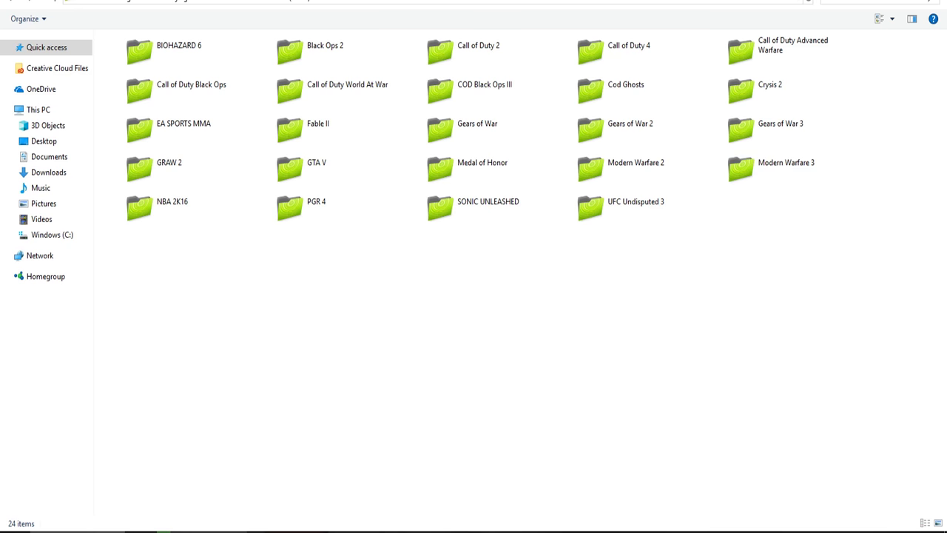
pyautogui.click(9, 2)
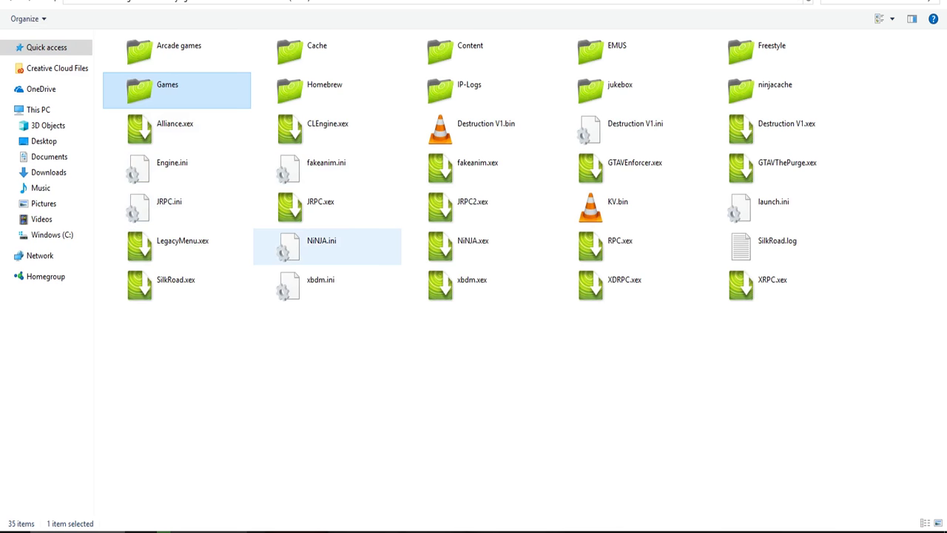
# Step: Select launch.ini on the HDD and restore the file window to a smaller size beside the desktop
pyautogui.click(774, 207)
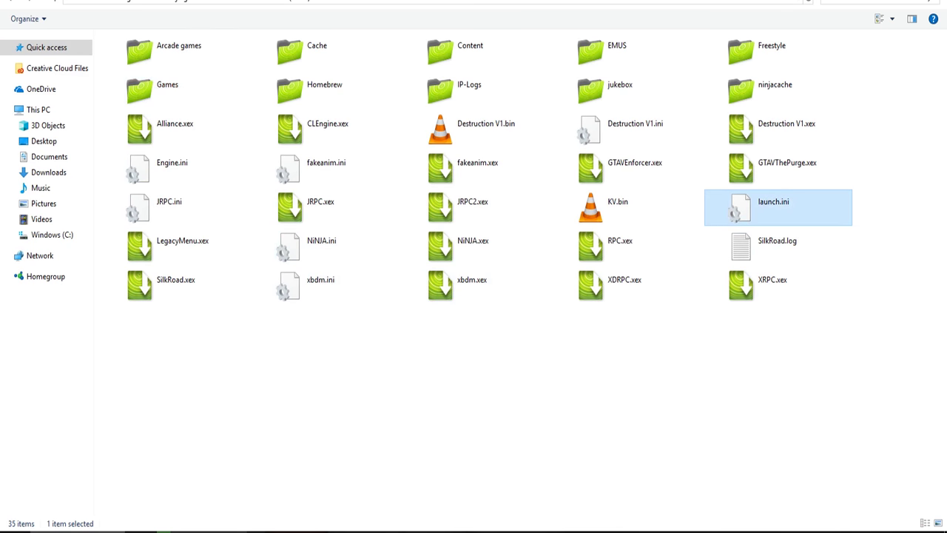
pyautogui.press('super+Down')
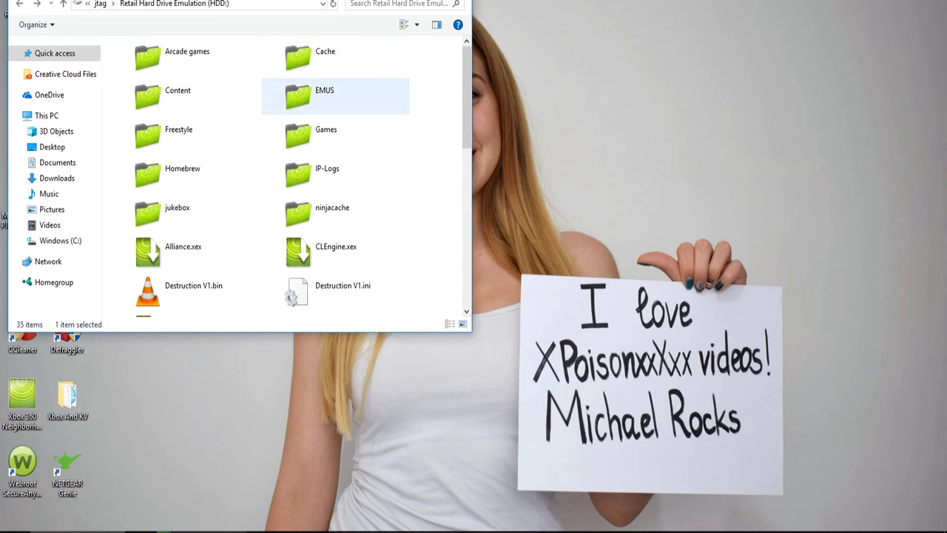
pyautogui.scroll(-1, 335, 257)
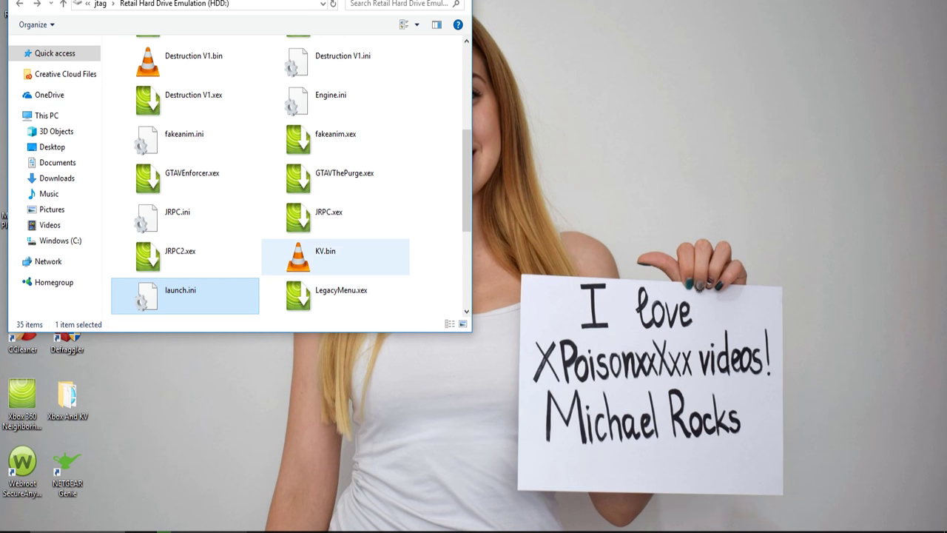
# Step: Try to copy KV.bin from the console's HDD to the desktop
pyautogui.click(326, 256)
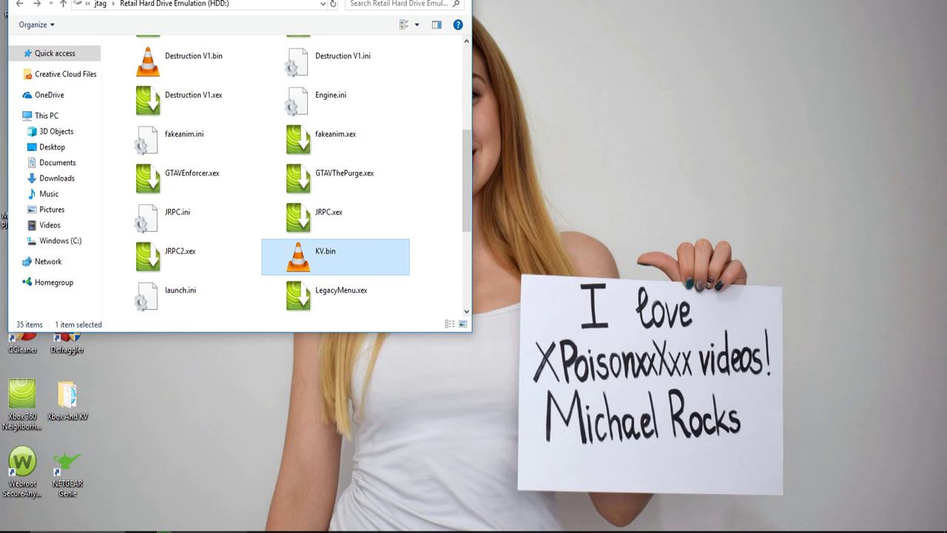
pyautogui.moveTo(326, 256); pyautogui.dragTo(526, 266)
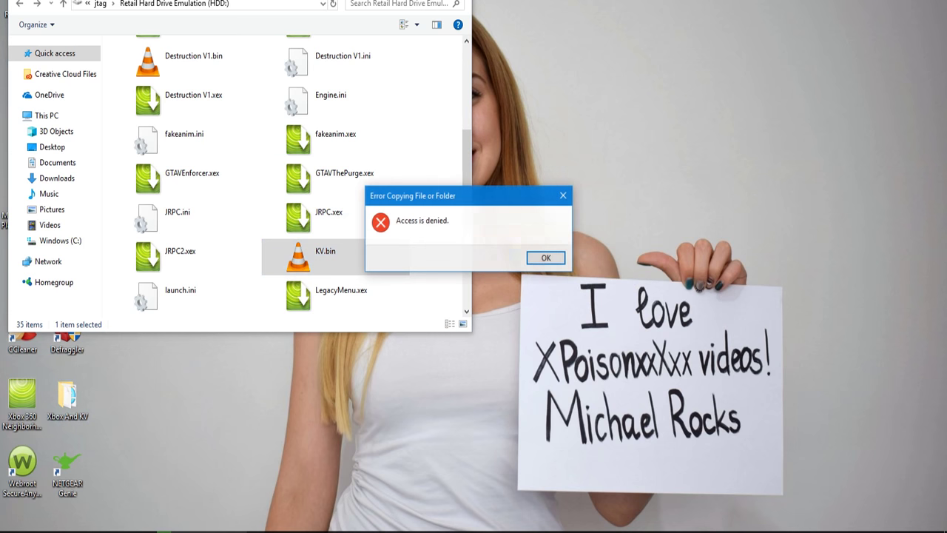
# Step: Dismiss the copy error and copy launch.ini from the console's HDD to the desktop
pyautogui.click(545, 258)
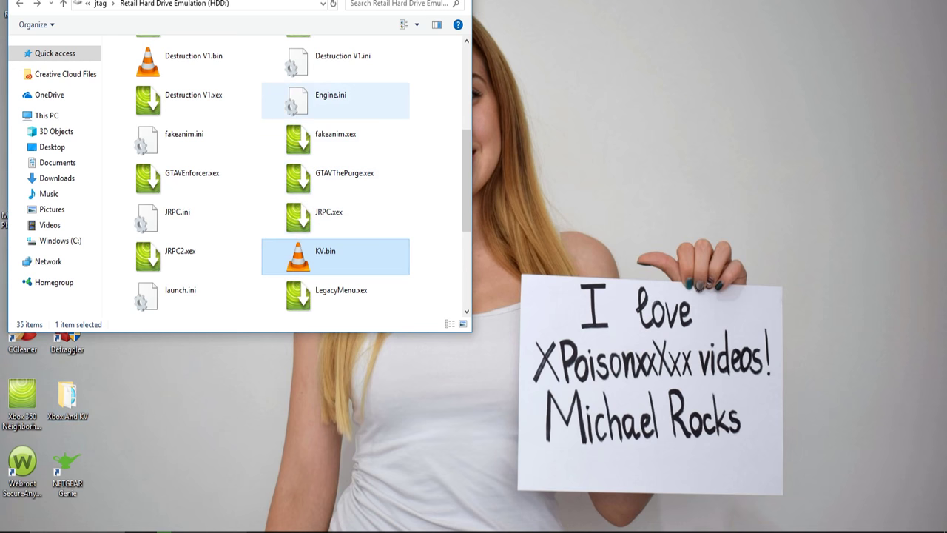
pyautogui.scroll(-3, 335, 181)
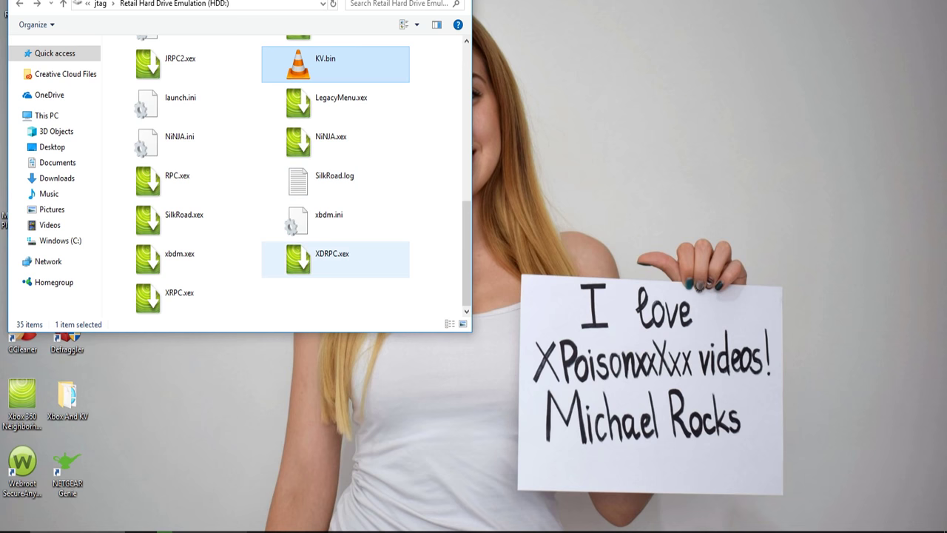
pyautogui.scroll(6, 335, 256)
pyautogui.scroll(-6, 335, 251)
pyautogui.click(185, 104)
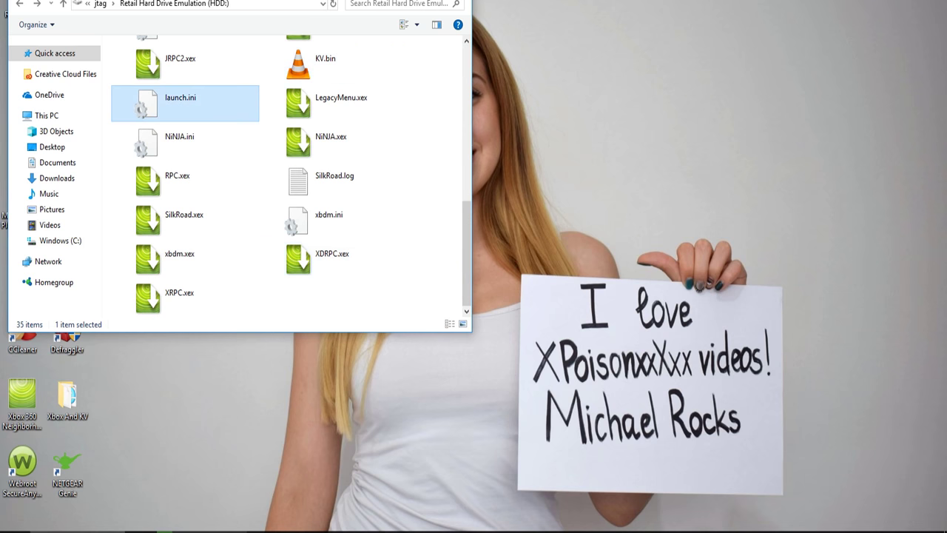
pyautogui.moveTo(185, 104); pyautogui.dragTo(566, 219)
pyautogui.moveTo(67, 399); pyautogui.dragTo(561, 264)
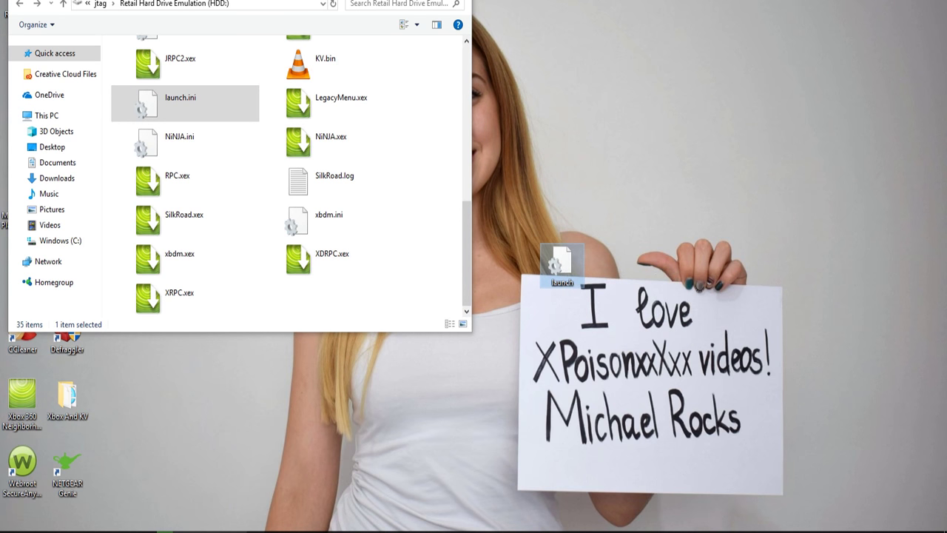
pyautogui.click(185, 104)
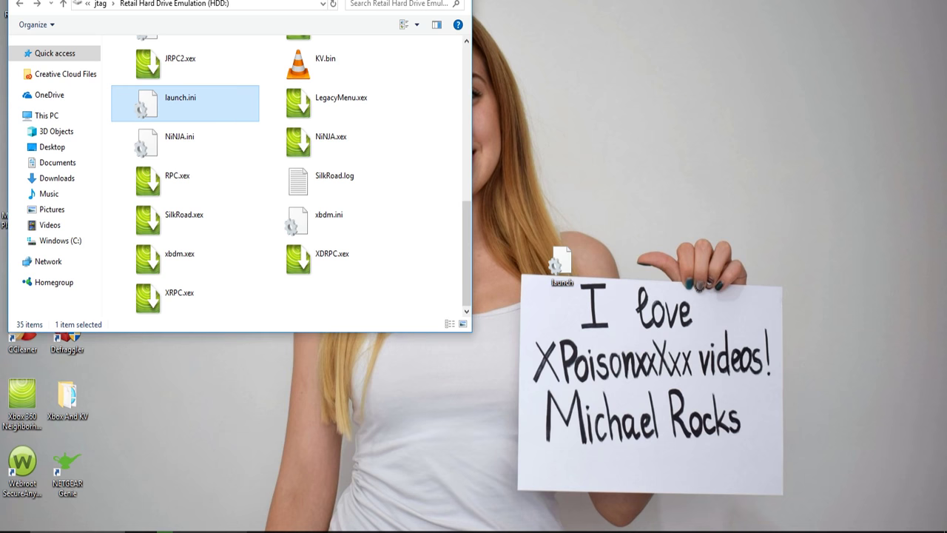
# Step: Open the desktop copy of launch.ini and clear the plugin4 and plugin3 paths in the [Plugins] section
pyautogui.doubleClick(561, 264)
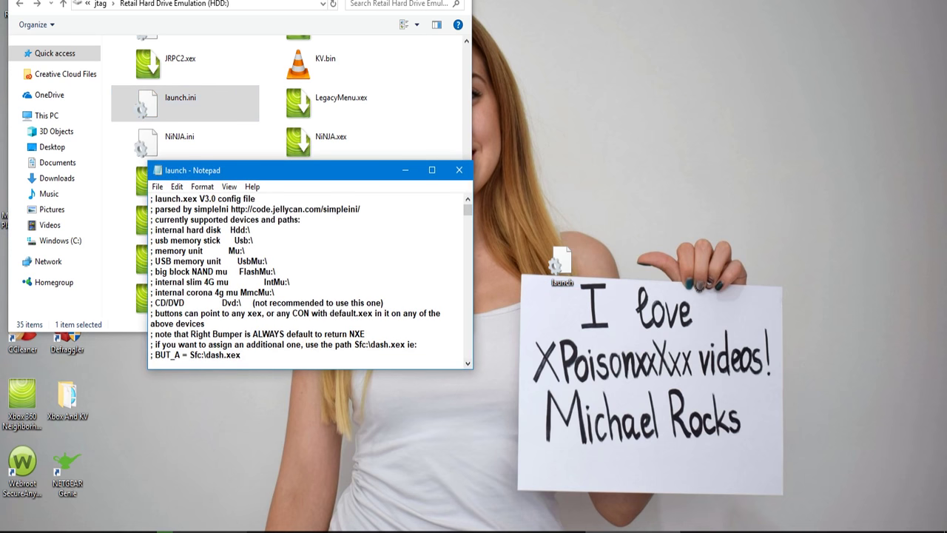
pyautogui.scroll(-7, 310, 280)
pyautogui.scroll(-2, 310, 279)
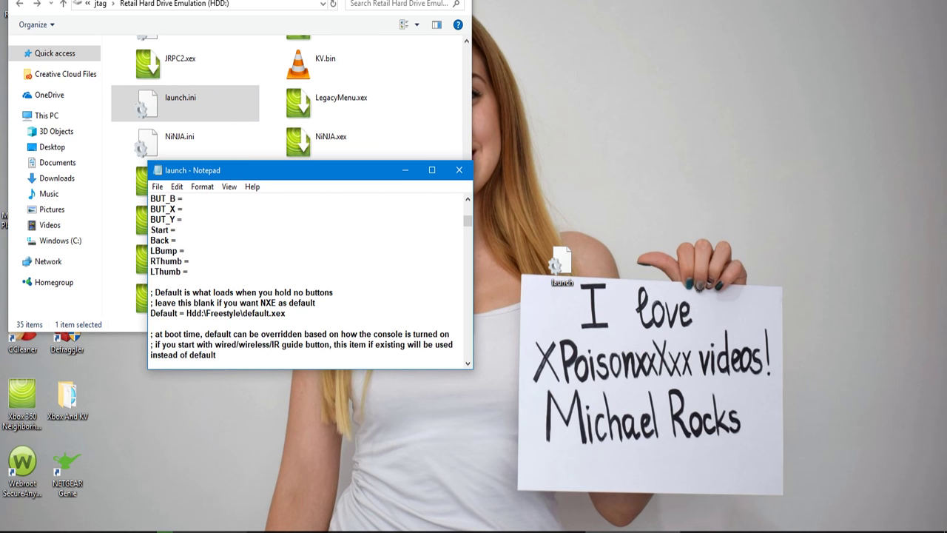
pyautogui.scroll(-7, 310, 276)
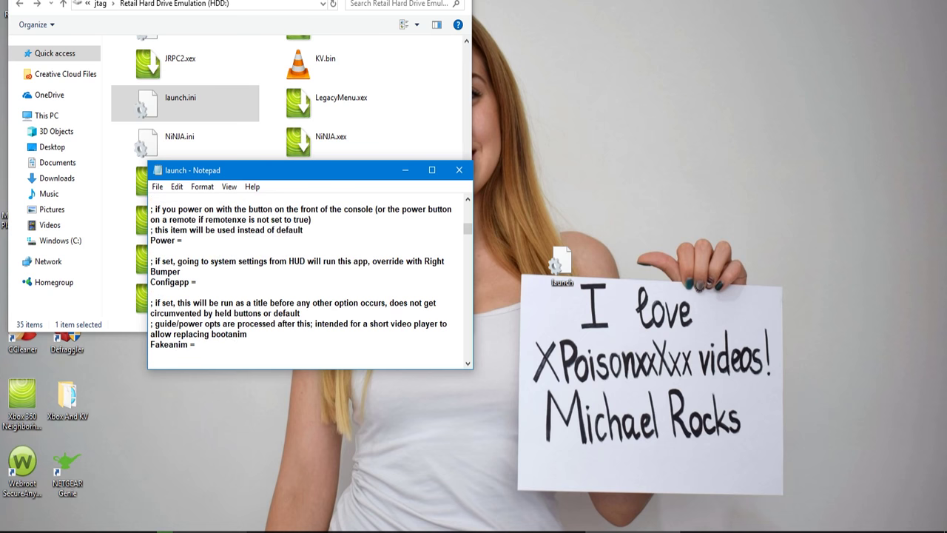
pyautogui.scroll(-8, 310, 280)
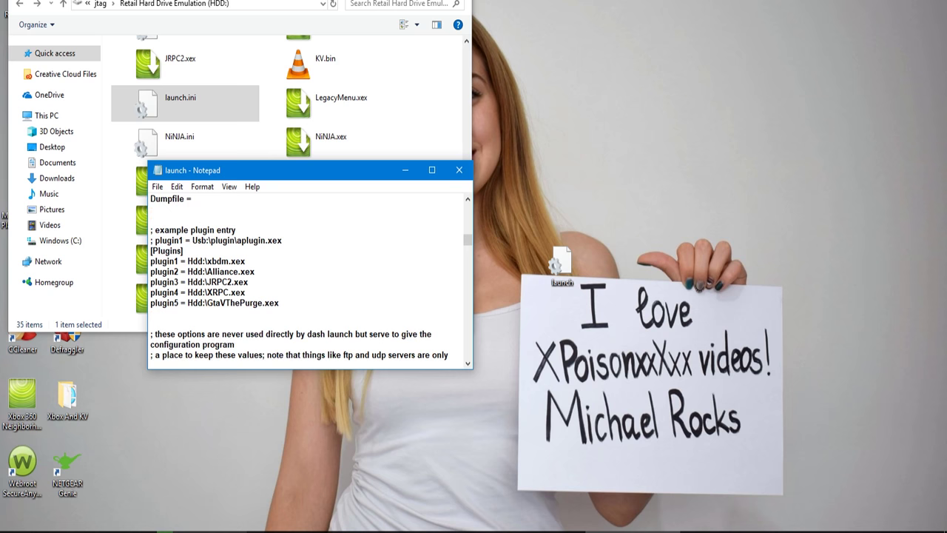
pyautogui.moveTo(246, 292); pyautogui.dragTo(188, 292)
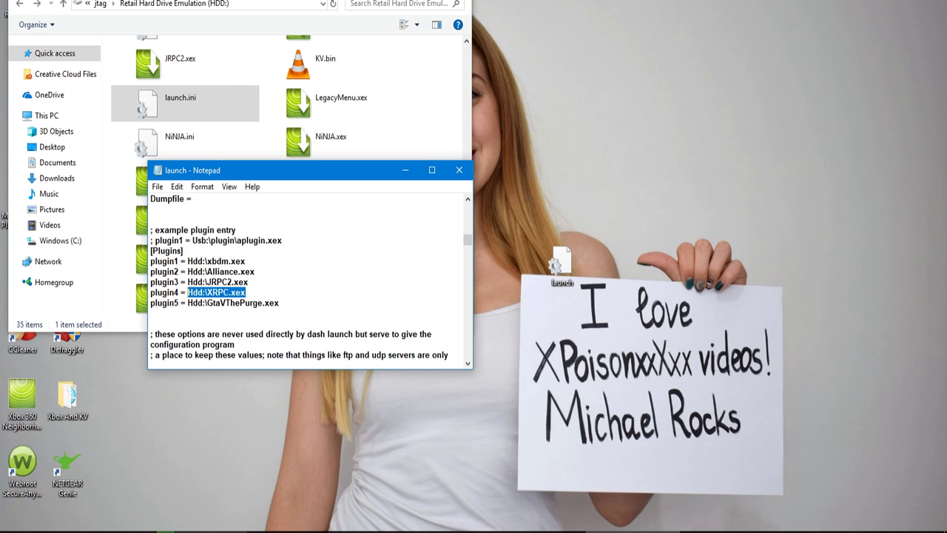
pyautogui.press('BackSpace')
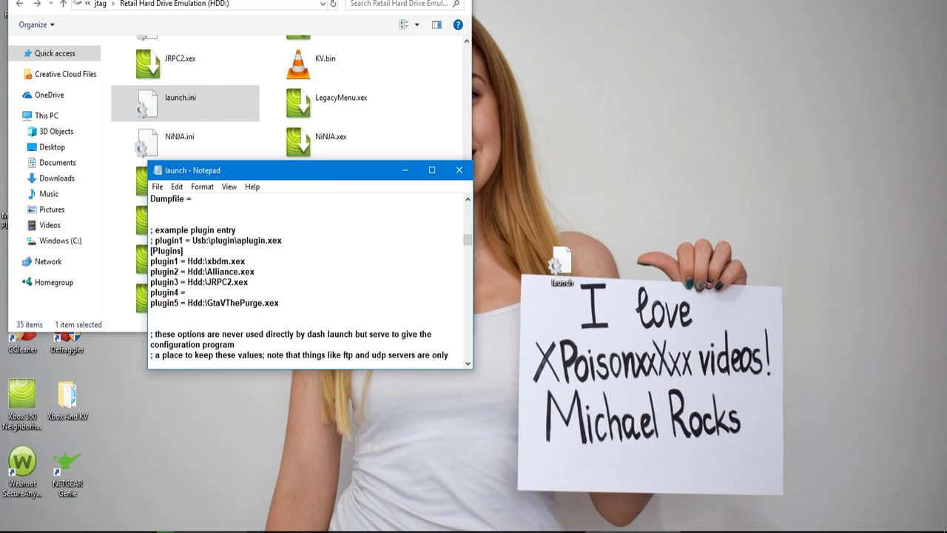
pyautogui.moveTo(249, 282); pyautogui.dragTo(188, 282)
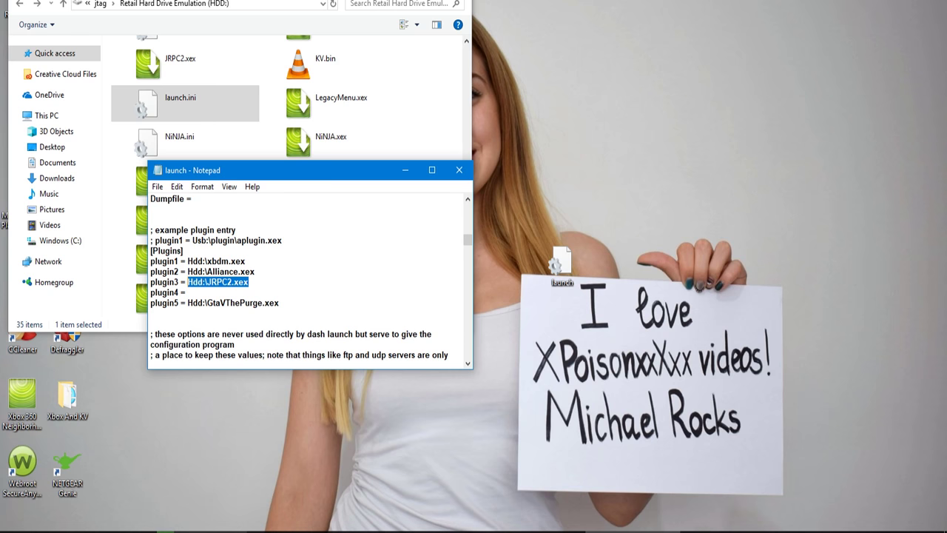
pyautogui.press('BackSpace')
# Step: Move the path Hdd:\GtaVThePurge.xex from the plugin5 entry to the plugin3 entry
pyautogui.moveTo(279, 302); pyautogui.dragTo(188, 303)
pyautogui.rightClick(197, 305)
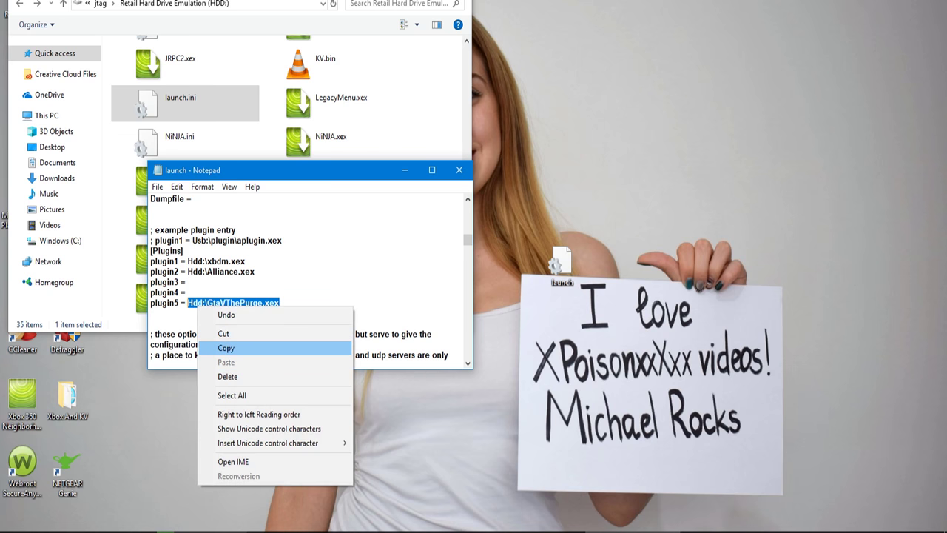
pyautogui.click(226, 347)
pyautogui.press('BackSpace')
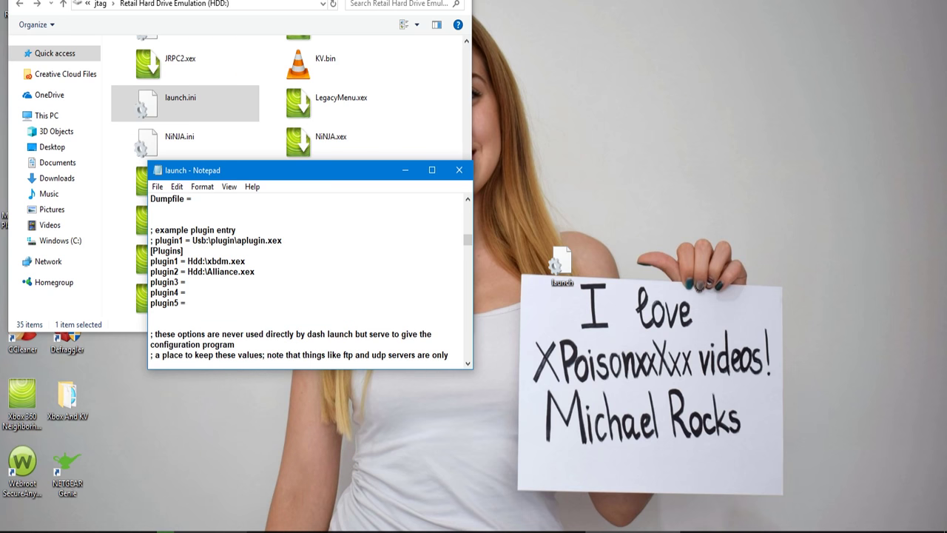
pyautogui.click(194, 282)
pyautogui.rightClick(200, 282)
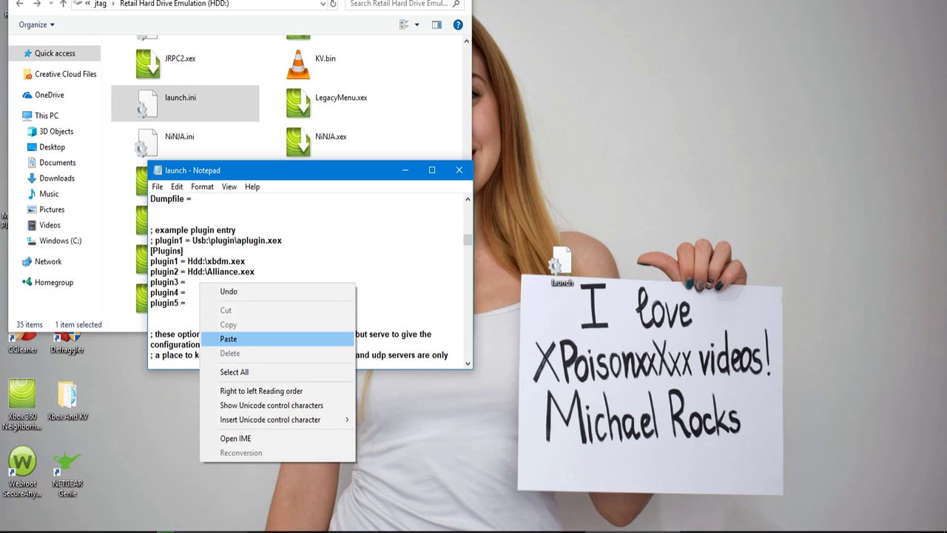
pyautogui.click(228, 338)
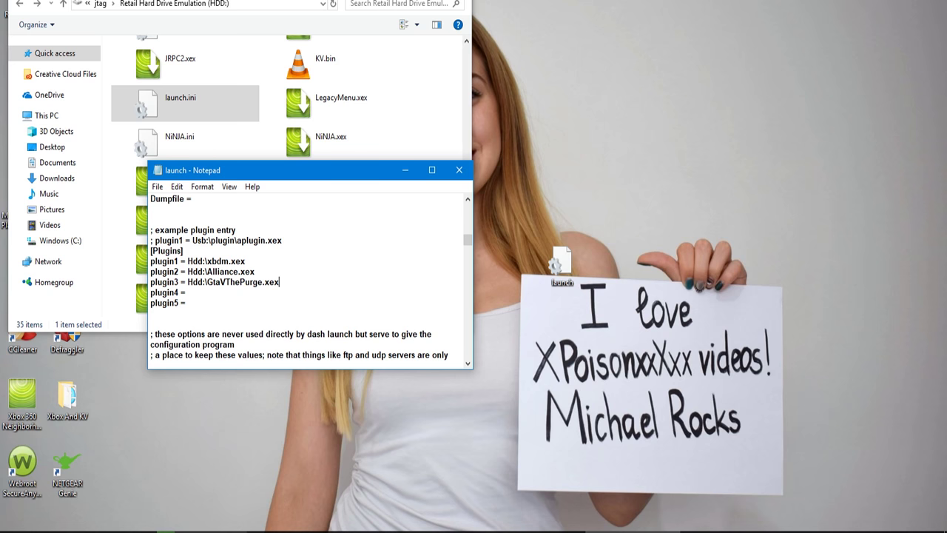
# Step: Save and close the edited launch file, and copy it from the desktop over launch.ini on the console's HDD
pyautogui.click(157, 186)
pyautogui.click(176, 229)
pyautogui.click(459, 170)
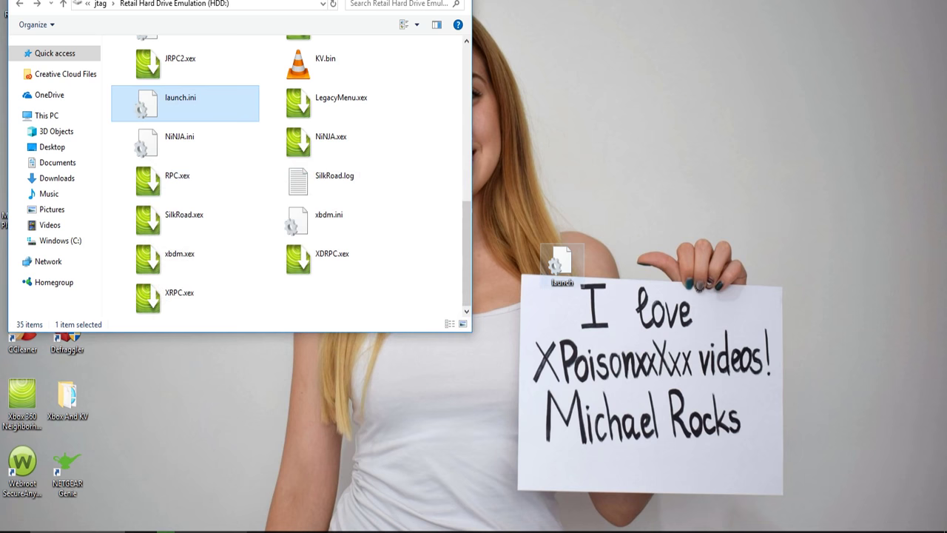
pyautogui.moveTo(562, 264); pyautogui.dragTo(282, 305)
pyautogui.click(439, 318)
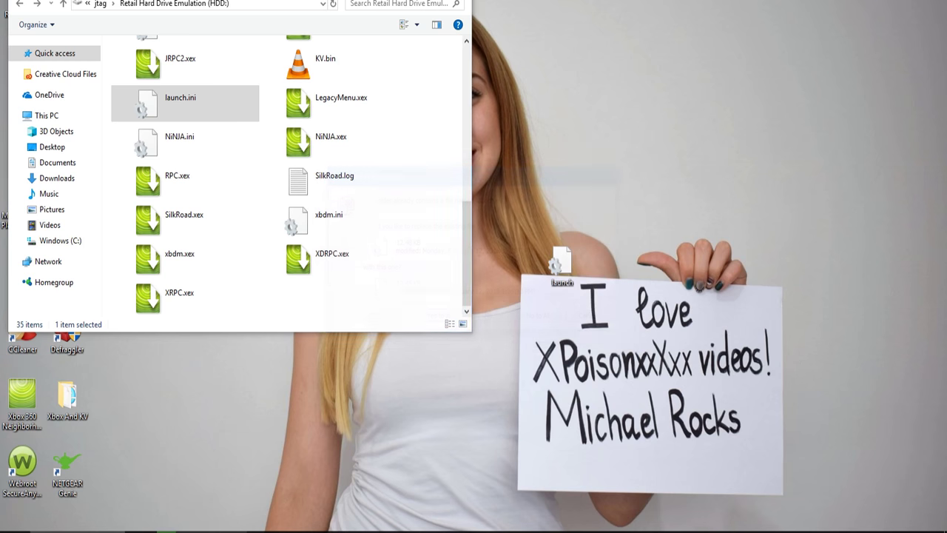
# Step: Maximize the file window, go back to Xbox 360 Neighborhood and perform a cold reboot of the jtag console
pyautogui.doubleClick(130, 1)
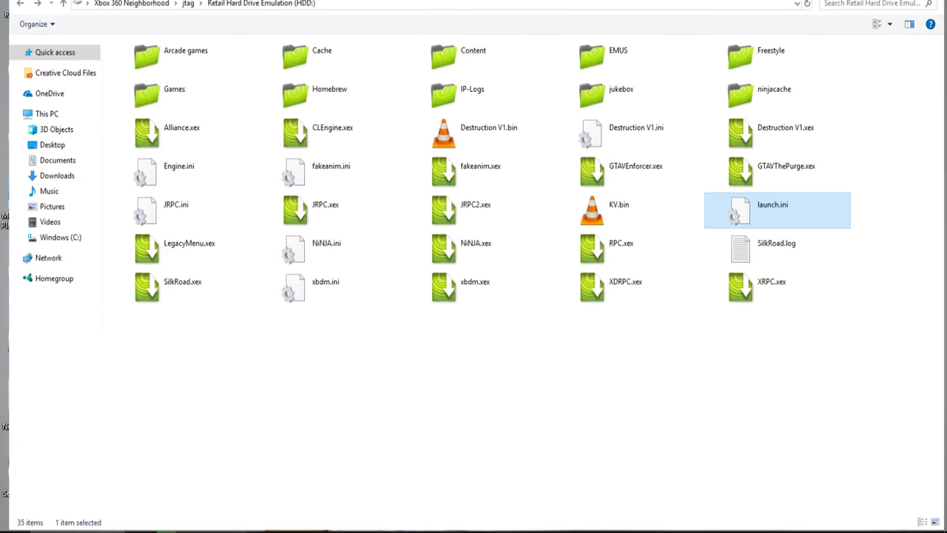
pyautogui.click(128, 2)
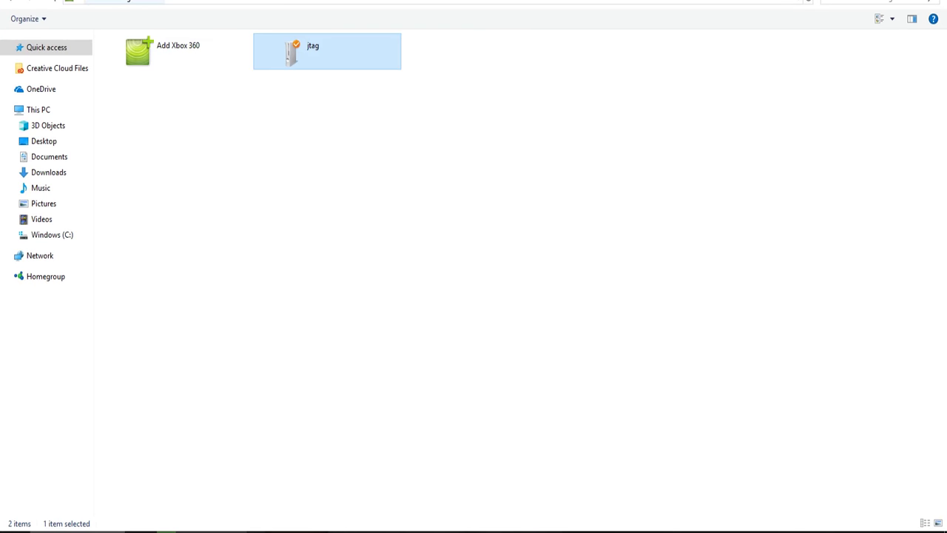
pyautogui.click(311, 58)
pyautogui.rightClick(311, 58)
pyautogui.press('Right')
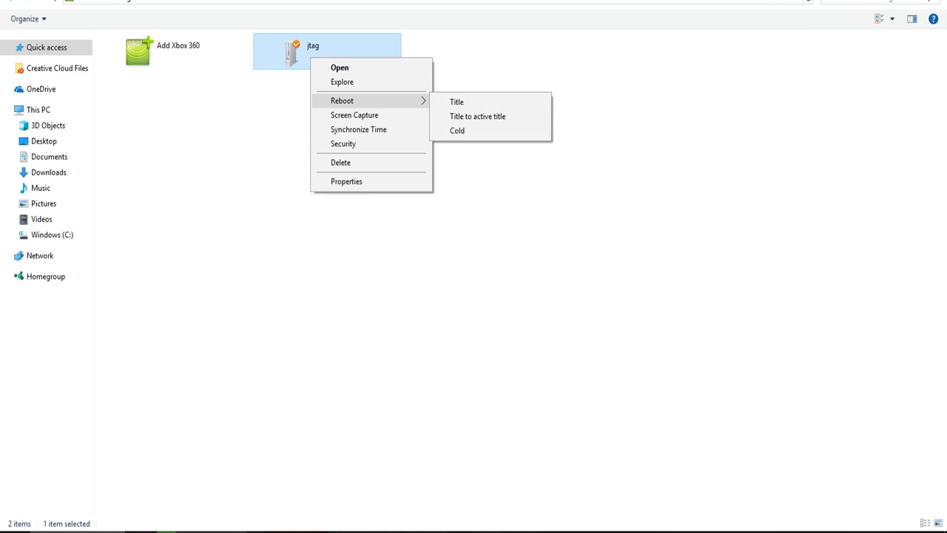
pyautogui.press('Down')
pyautogui.press('Down')
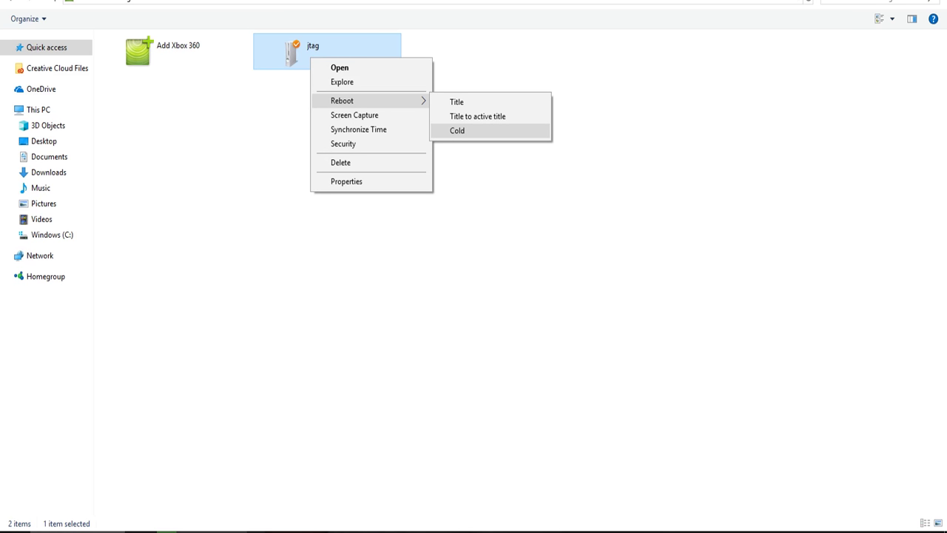
pyautogui.press('Return')
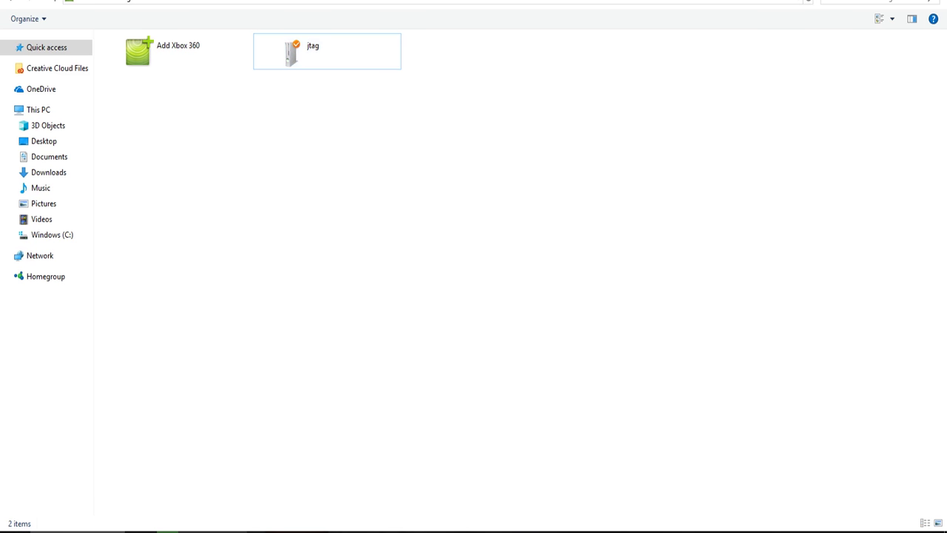
# Step: Open the jtag console's Retail Hard Drive Emulation (HDD:) and examine its mod menu files, such as GTAVEnforcer.xex and Destruction V1.xex
pyautogui.click(327, 51)
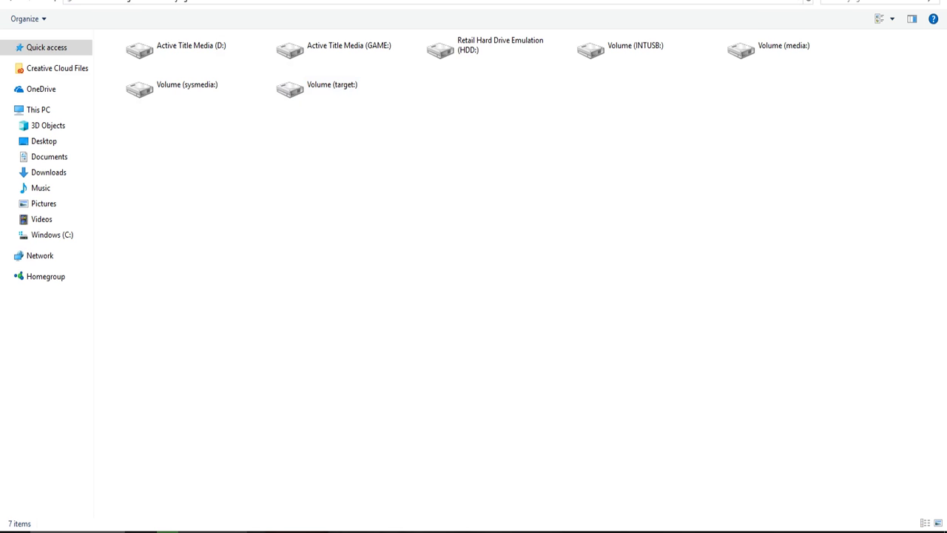
pyautogui.doubleClick(474, 46)
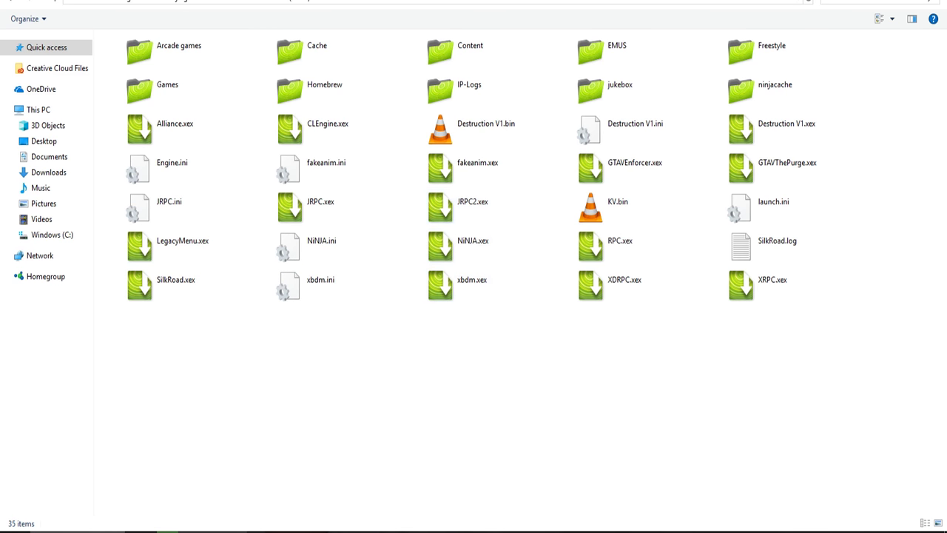
pyautogui.moveTo(184, 324); pyautogui.dragTo(171, 240)
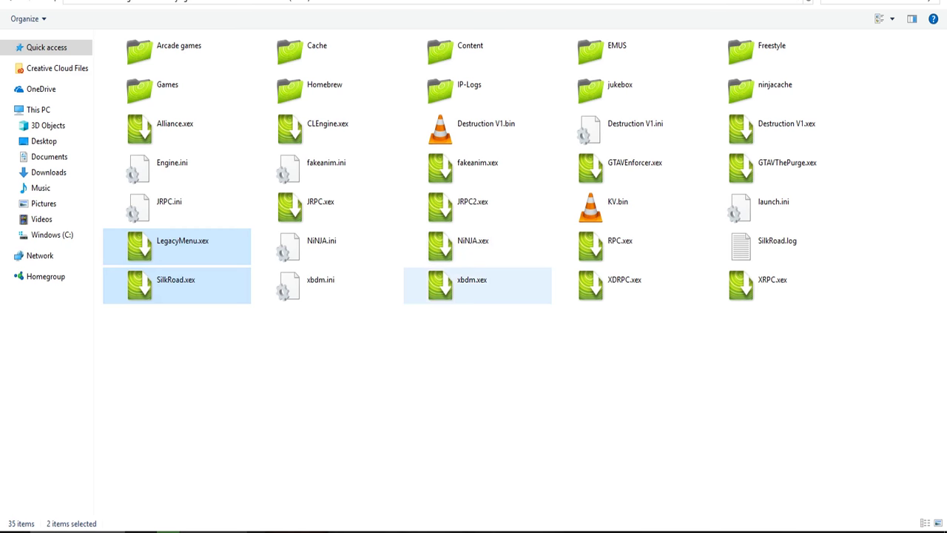
pyautogui.click(527, 253)
pyautogui.click(481, 168)
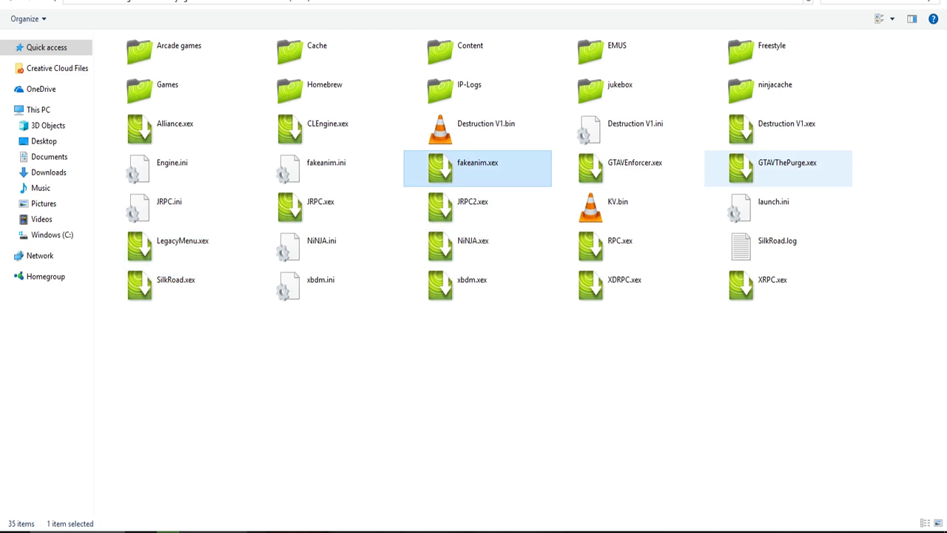
pyautogui.click(629, 169)
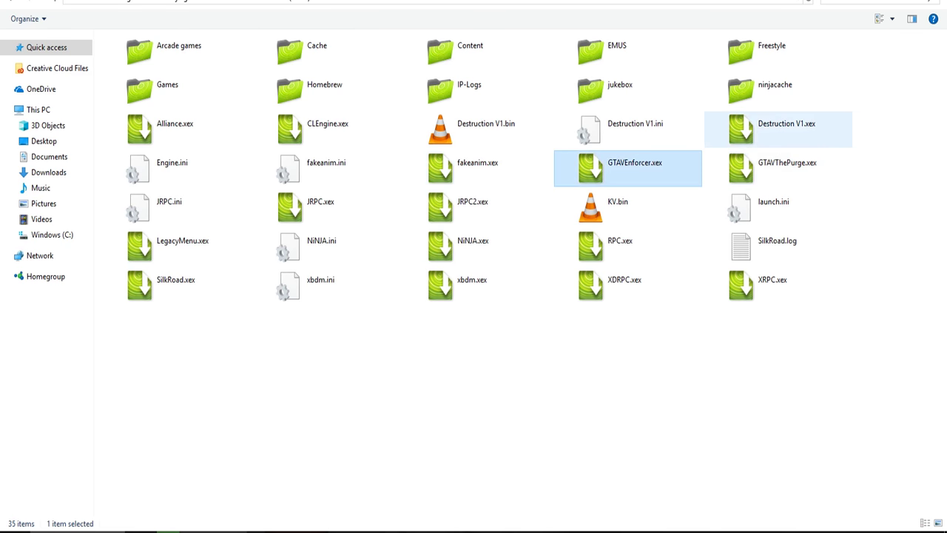
pyautogui.click(781, 130)
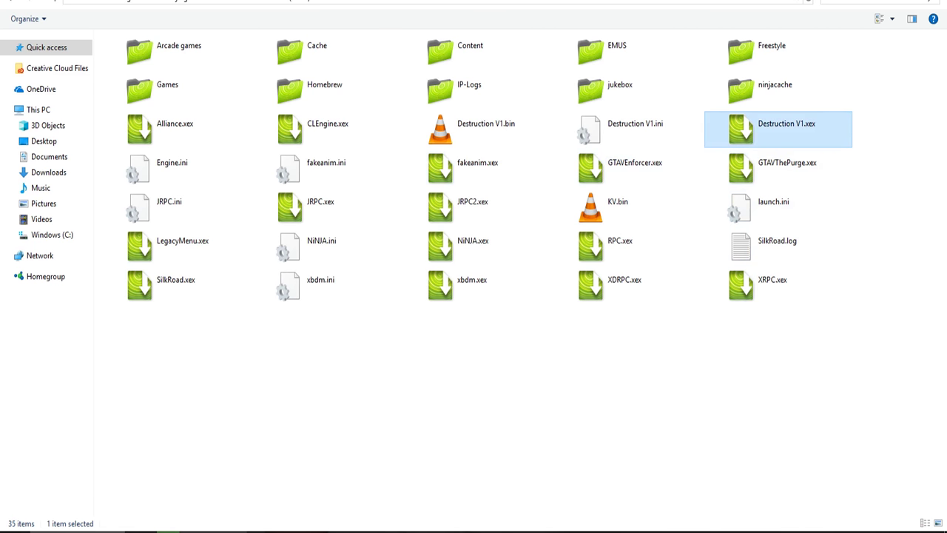
pyautogui.click(474, 355)
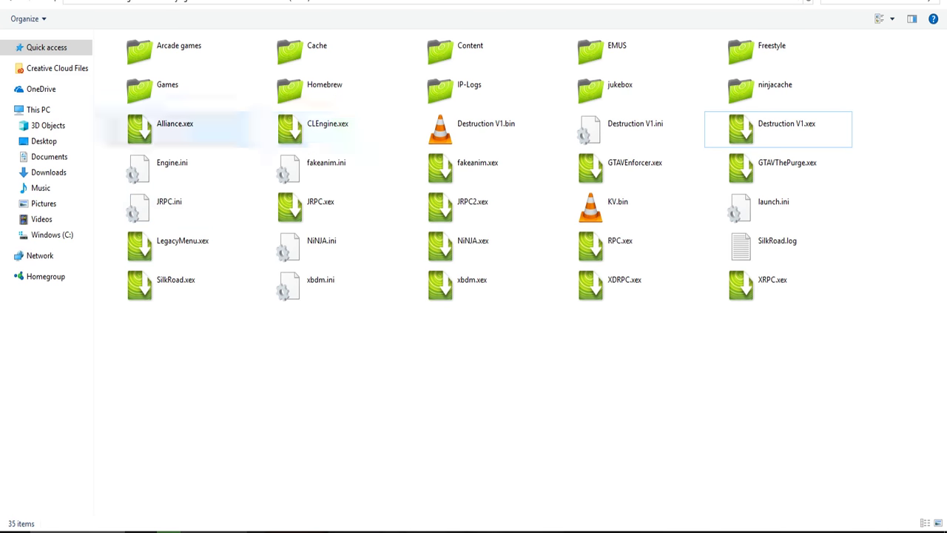
# Step: Examine the plugin and system files on the HDD, including Alliance.xex, CLEngine.xex, JRPC2.xex, xbdm.xex, KV.bin and XRPC.xex
pyautogui.click(176, 130)
pyautogui.click(327, 128)
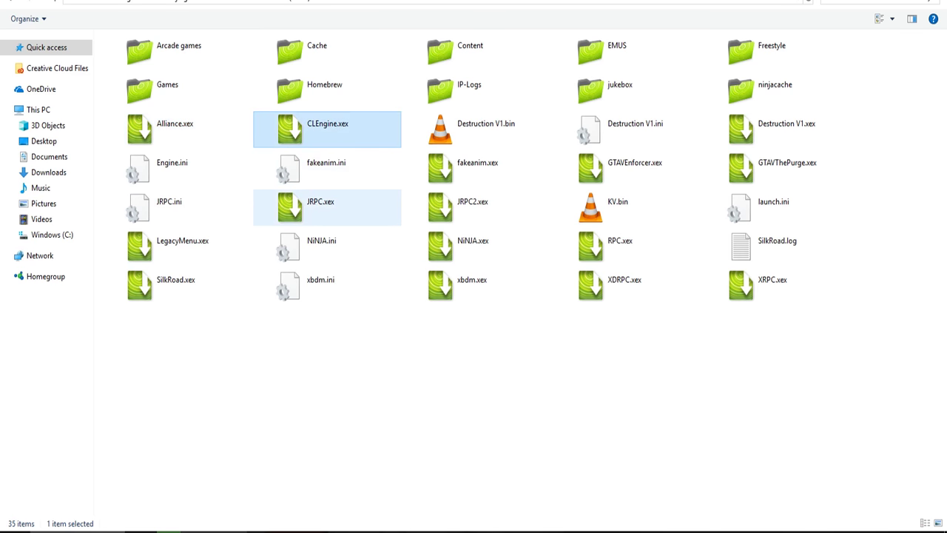
pyautogui.click(328, 207)
pyautogui.click(478, 285)
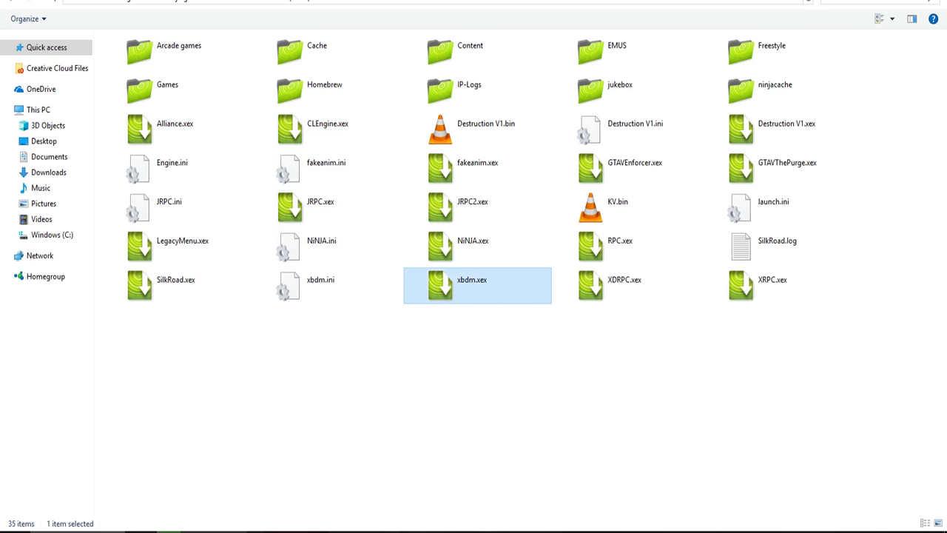
pyautogui.click(477, 207)
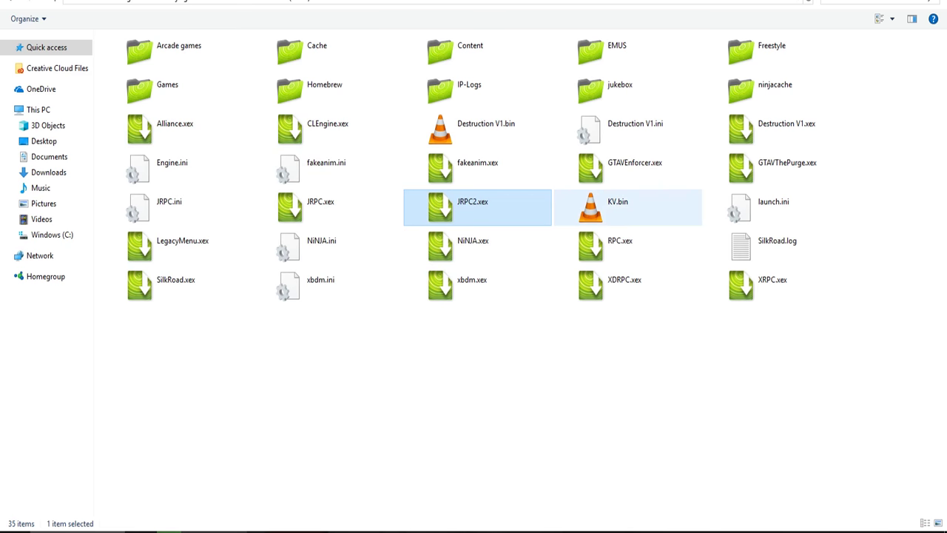
pyautogui.click(618, 205)
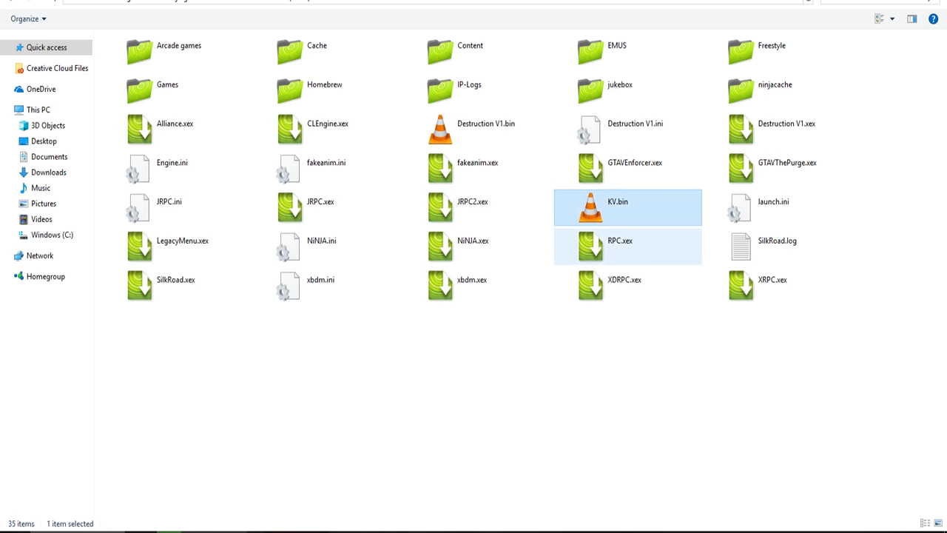
pyautogui.click(620, 244)
pyautogui.click(624, 283)
pyautogui.click(772, 283)
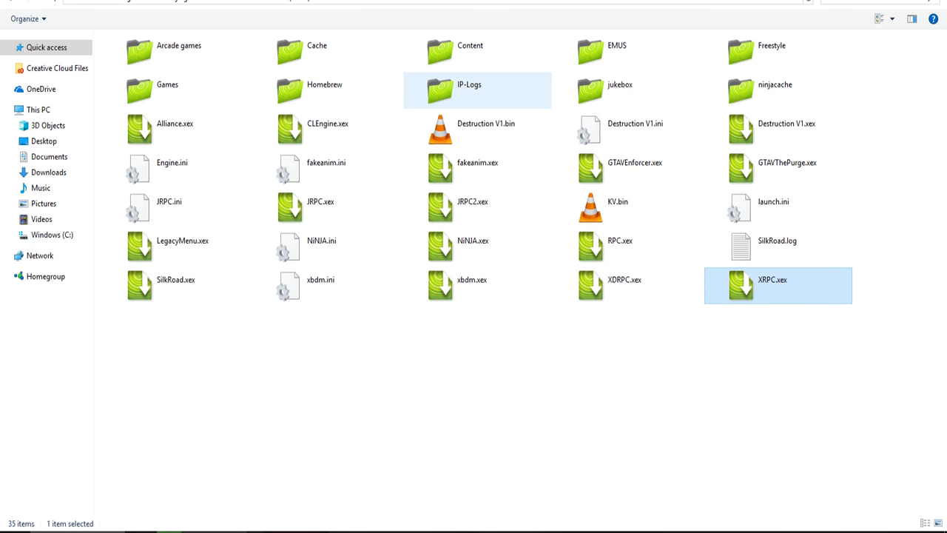
# Step: Locate the IP-Logs, jukebox and ninjacache folders on the console's HDD
pyautogui.click(478, 90)
pyautogui.click(627, 91)
pyautogui.click(778, 90)
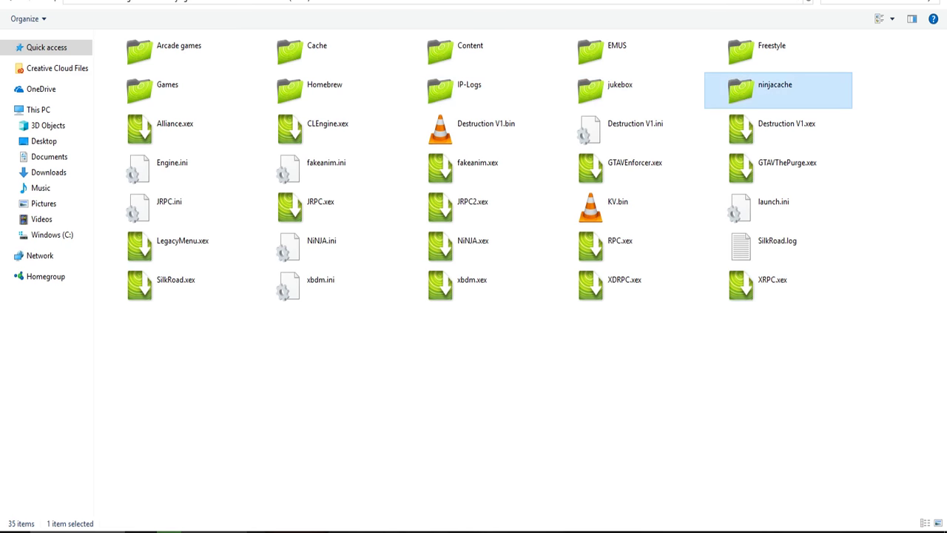
pyautogui.press('Escape')
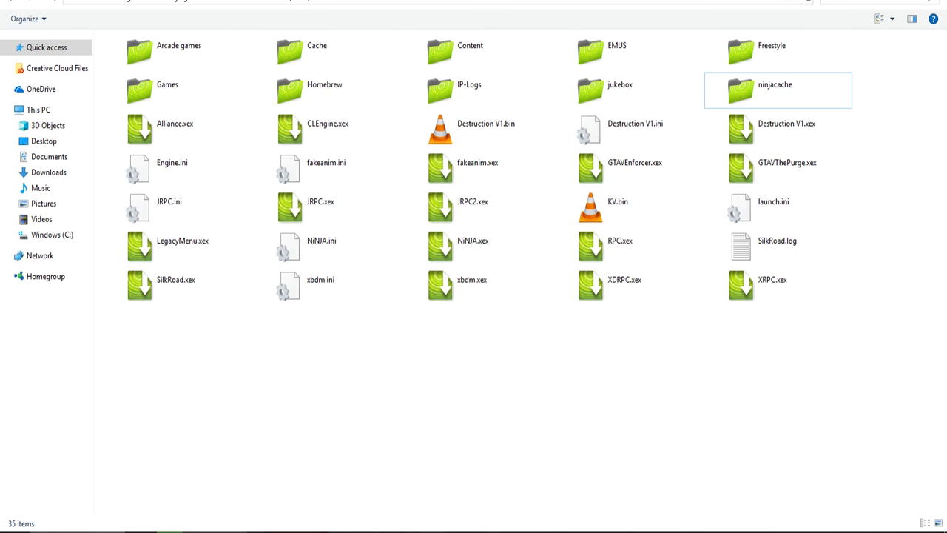
# Step: Open the GTA V folder inside Games, locate its default.xex and return to the game list
pyautogui.doubleClick(155, 88)
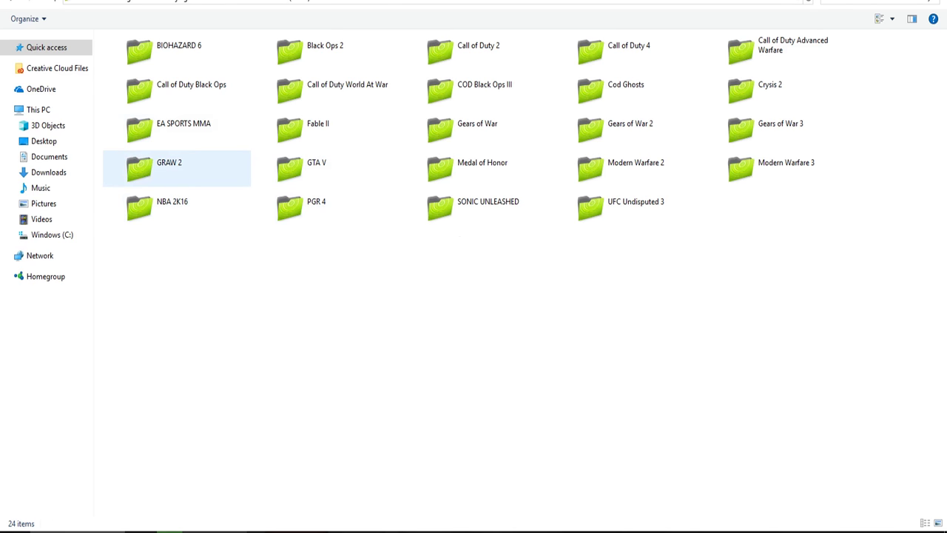
pyautogui.doubleClick(318, 168)
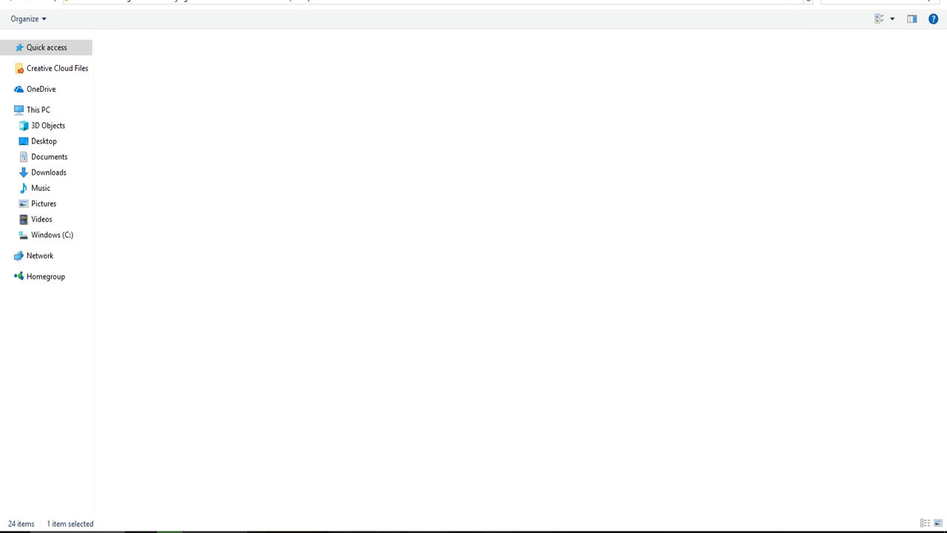
pyautogui.click(296, 91)
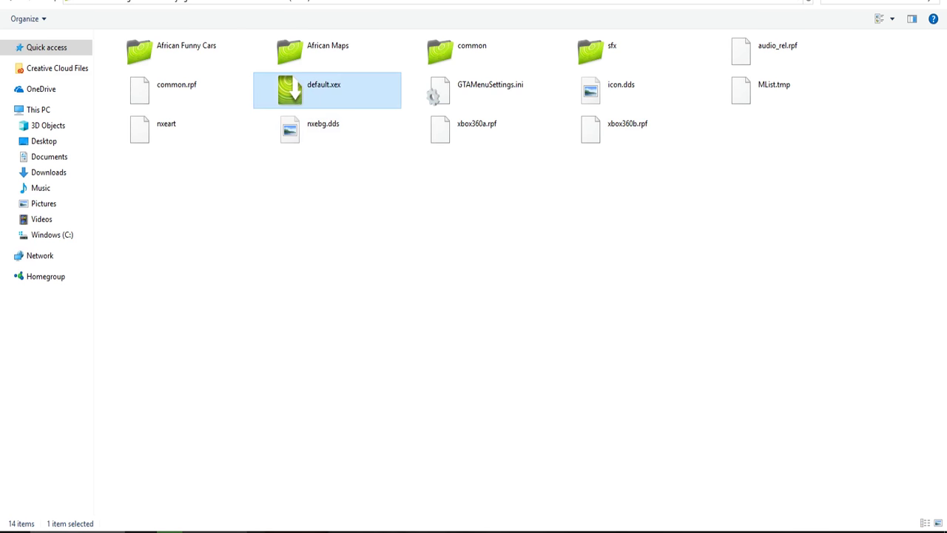
pyautogui.click(10, 2)
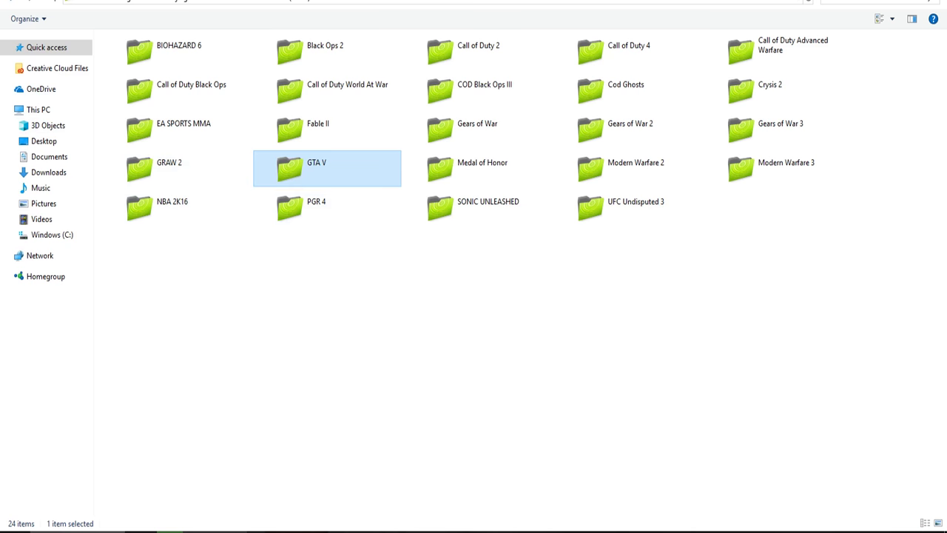
# Step: Open the Modern Warfare 3 folder, compare default.xex with default_mp.xex and return to the game list
pyautogui.doubleClick(777, 167)
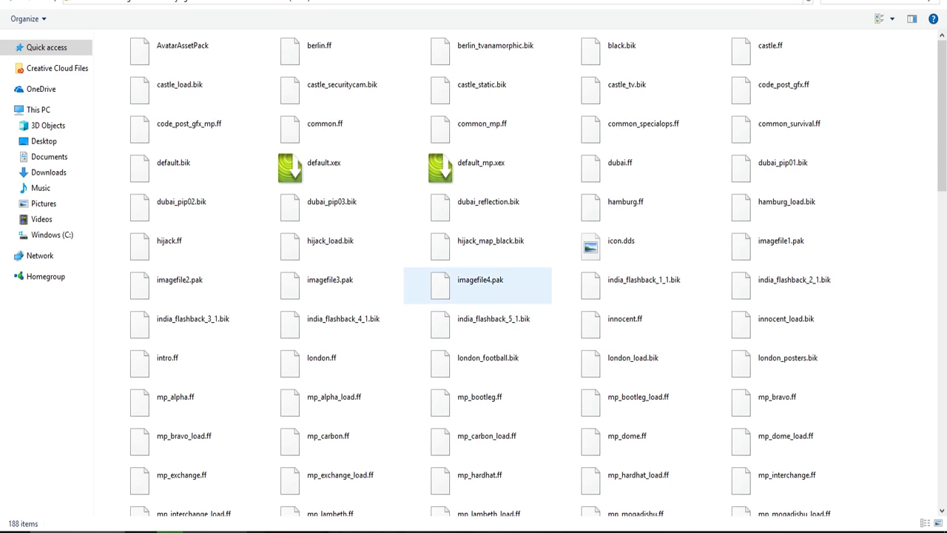
pyautogui.click(480, 167)
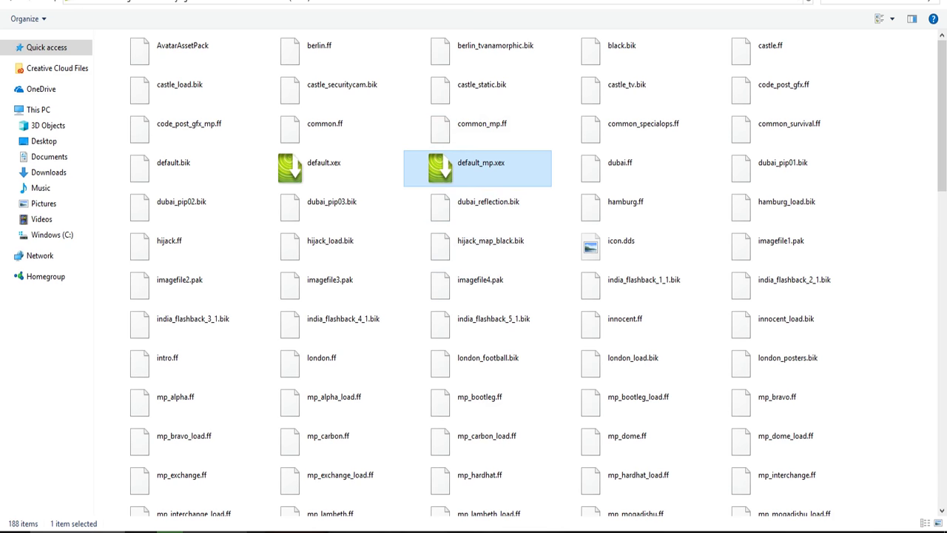
pyautogui.click(326, 168)
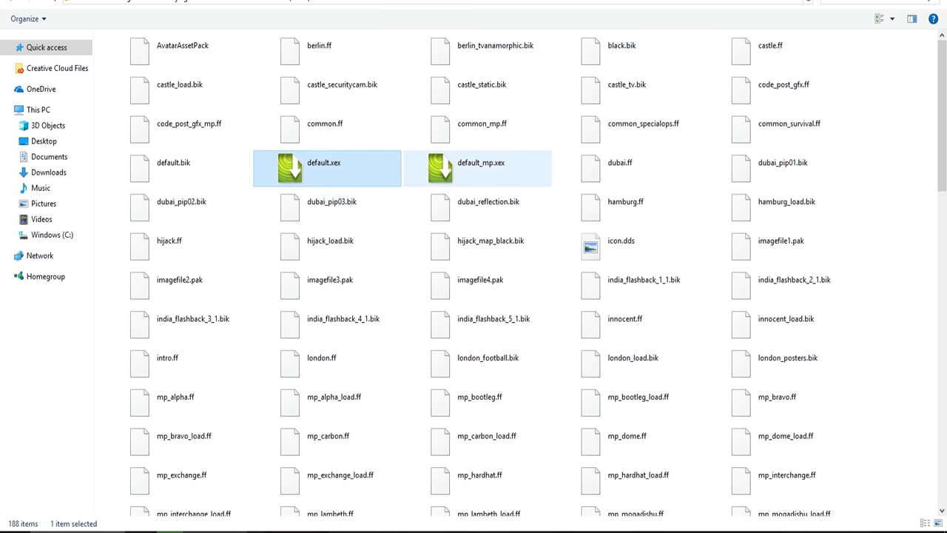
pyautogui.click(478, 168)
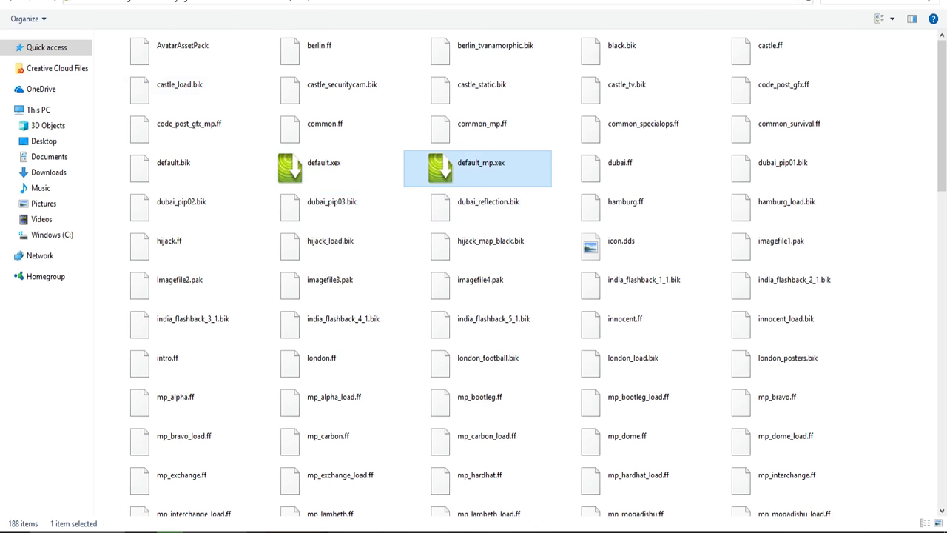
pyautogui.hotkey('alt', 'Left')
# Step: Open the Modern Warfare 2 folder, locate default_mp.xex and go back to the game list
pyautogui.doubleClick(628, 168)
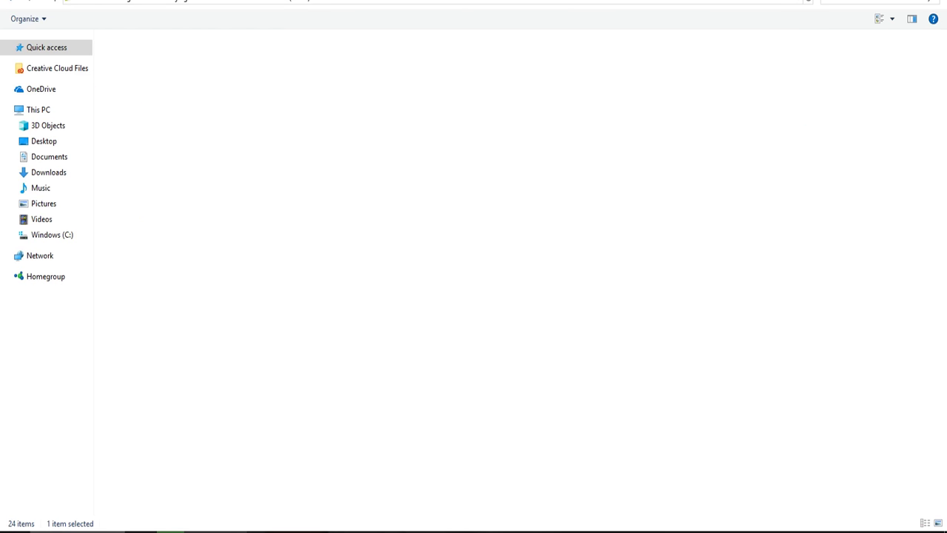
pyautogui.click(478, 285)
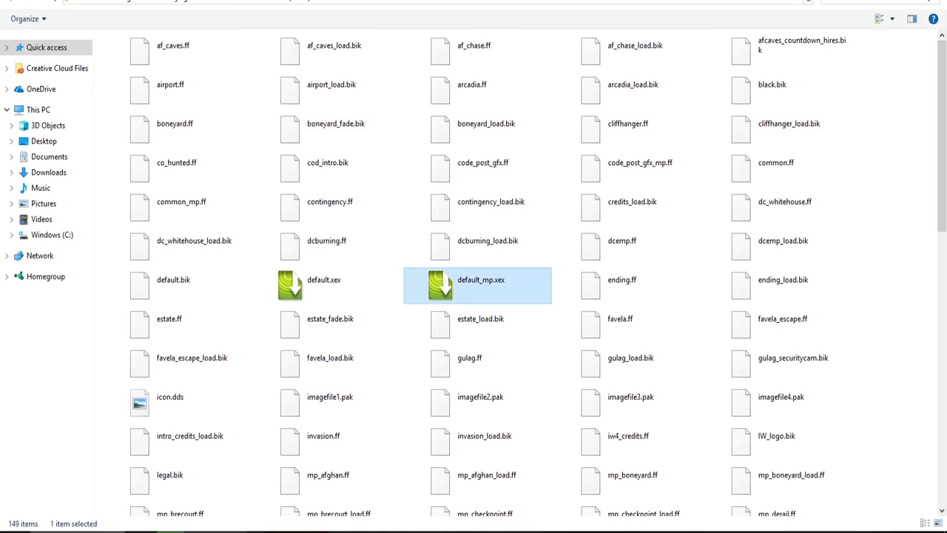
pyautogui.hotkey('alt', 'Left')
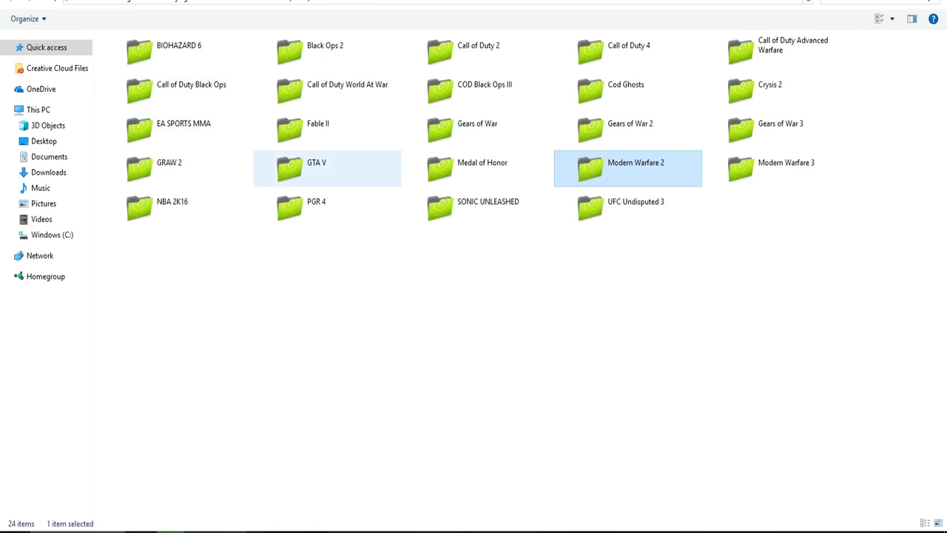
# Step: Open the Black Ops 2 folder, find default.xex and default_mp.xex among its files and return to the game list
pyautogui.doubleClick(326, 51)
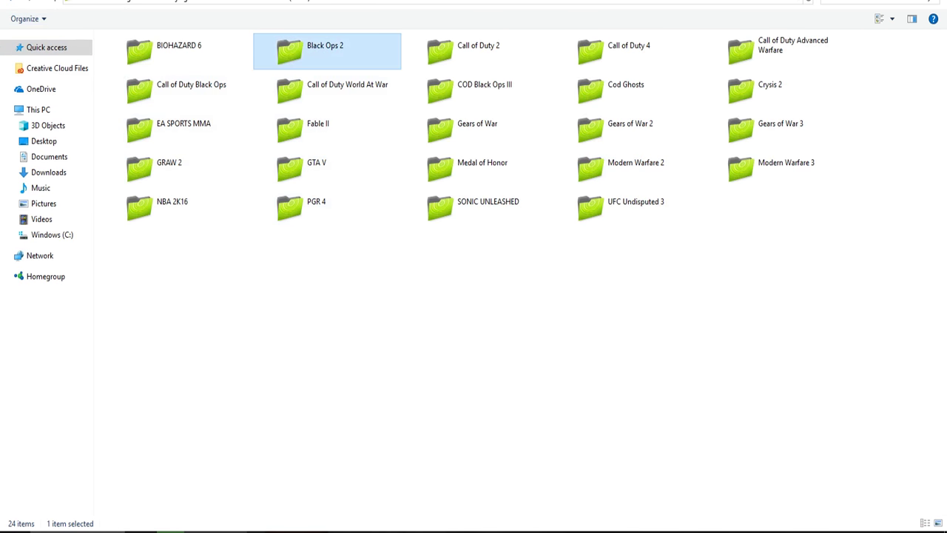
pyautogui.press('Down')
pyautogui.press('Right')
pyautogui.press('Down')
pyautogui.press('Down')
pyautogui.press('Down')
pyautogui.press('Down')
pyautogui.press('Down')
pyautogui.press('Down')
pyautogui.press('Down')
pyautogui.scroll(-3, 473, 282)
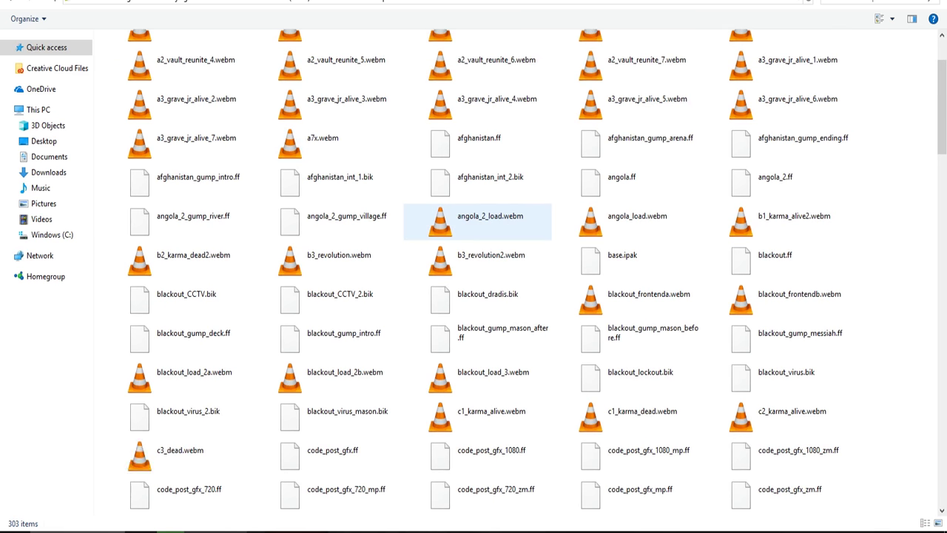
pyautogui.press('Right')
pyautogui.press('Down')
pyautogui.press('Down')
pyautogui.press('Down')
pyautogui.press('Down')
pyautogui.press('Down')
pyautogui.press('Down')
pyautogui.press('Down')
pyautogui.press('Right')
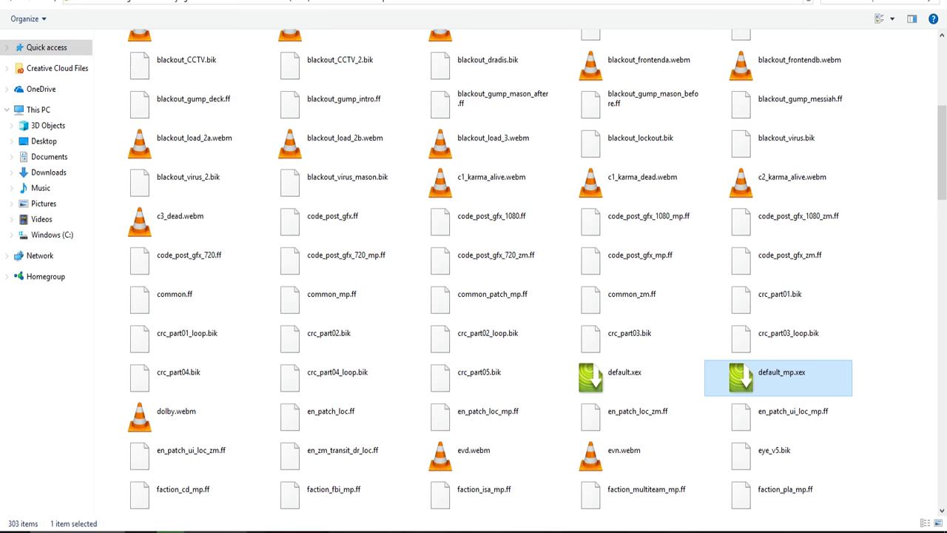
pyautogui.click(625, 378)
pyautogui.click(777, 377)
pyautogui.press('BackSpace')
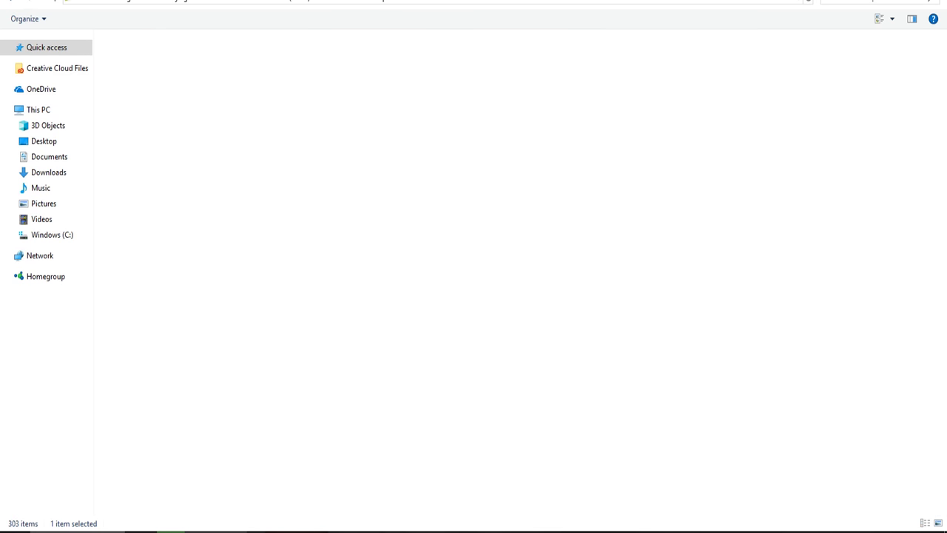
pyautogui.press('Escape')
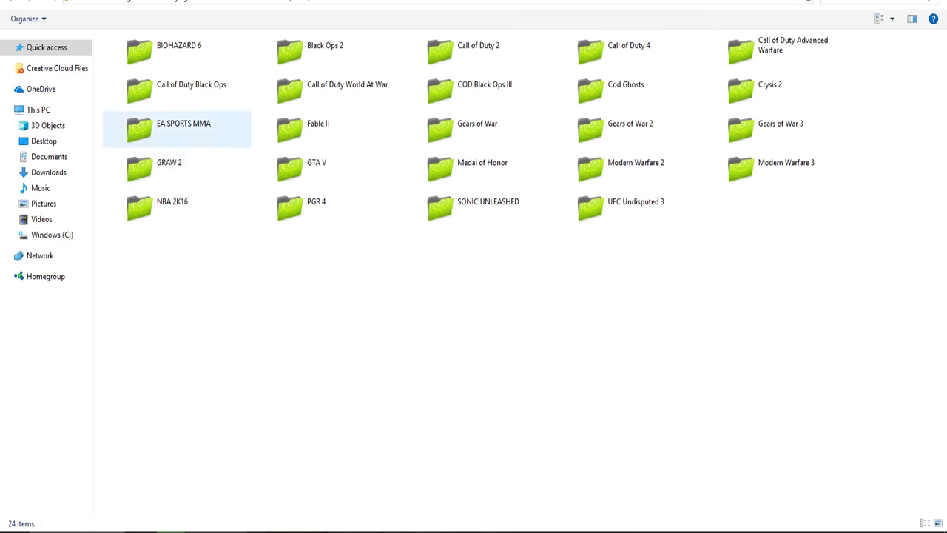
# Step: Review the Black Ops 2, GTA V, Modern Warfare 3 and Cod Ghosts folders in the game list
pyautogui.click(325, 50)
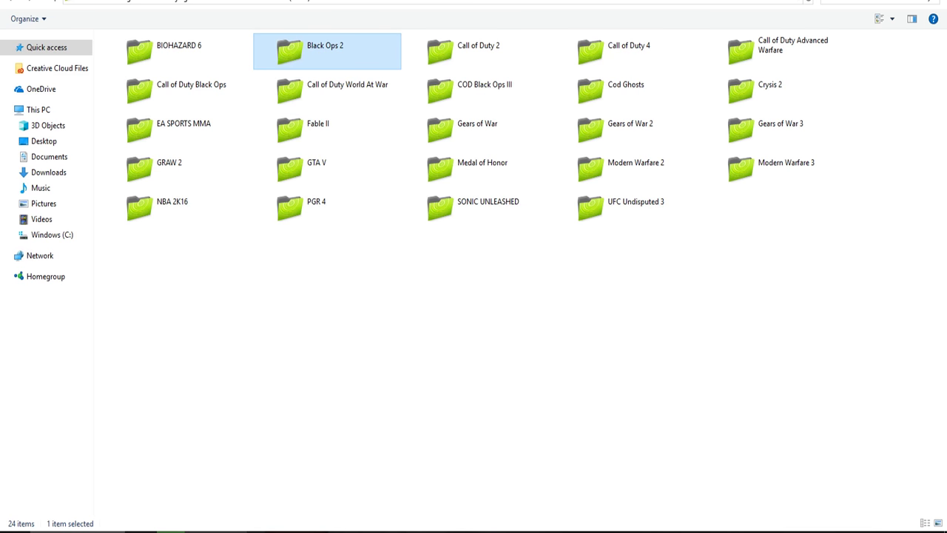
pyautogui.click(327, 168)
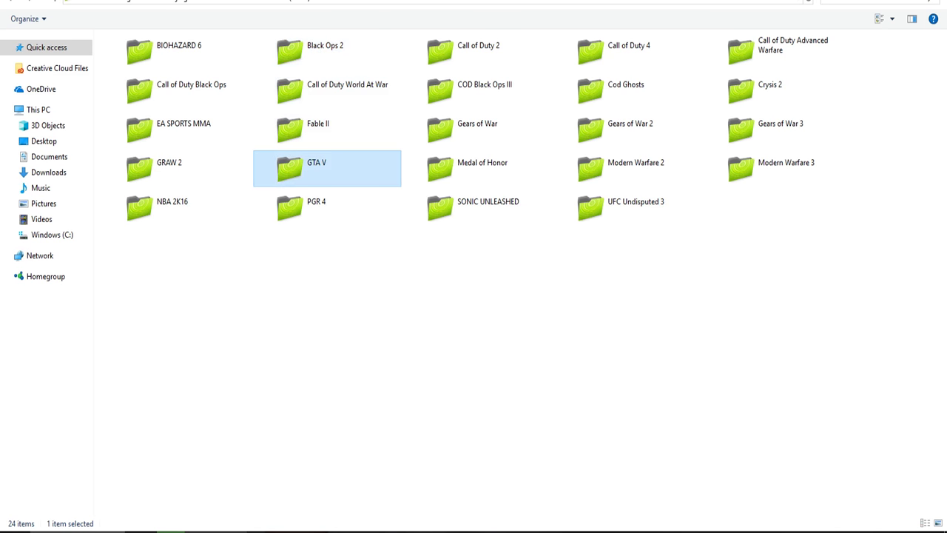
pyautogui.click(777, 168)
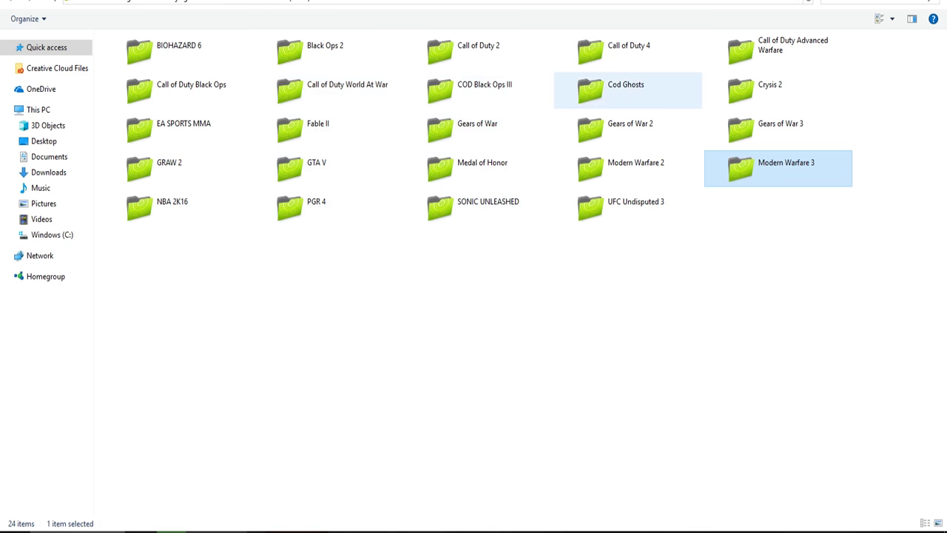
pyautogui.click(626, 89)
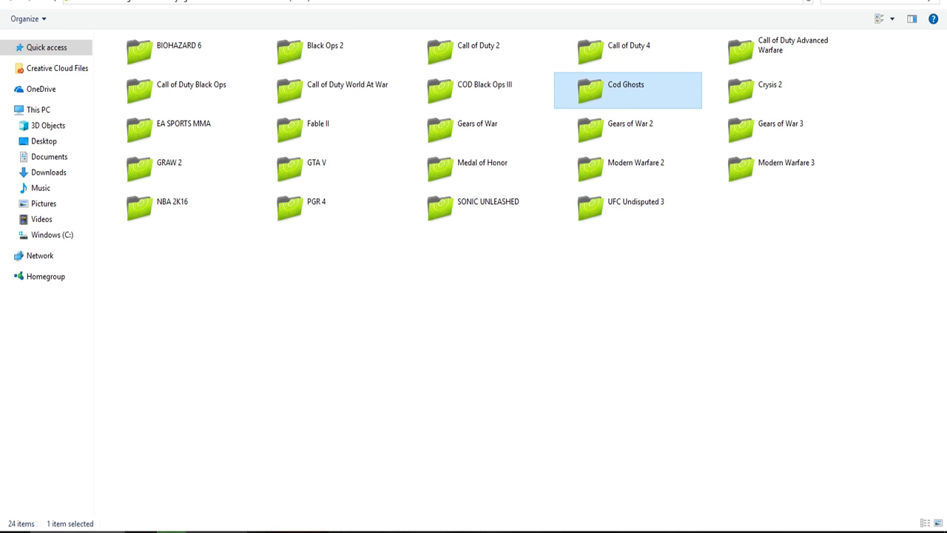
pyautogui.press('Escape')
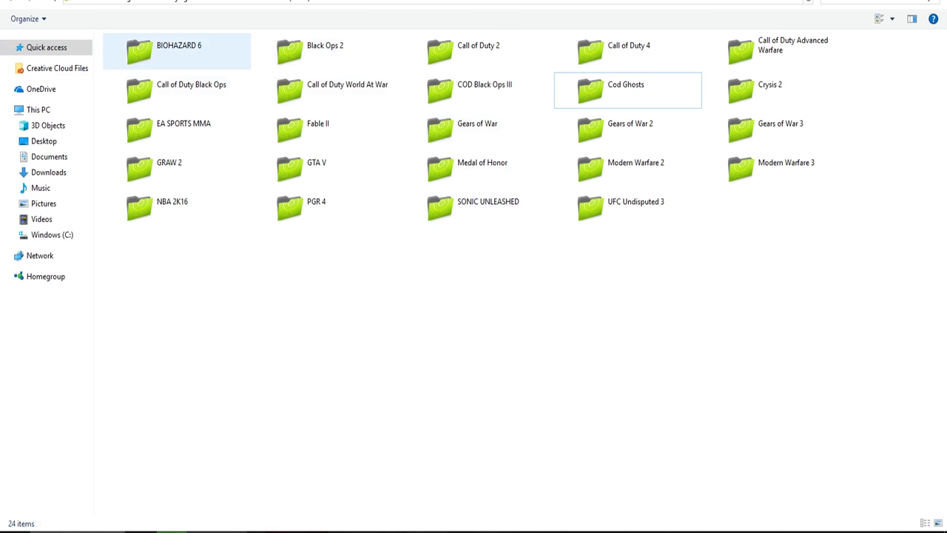
# Step: Examine the contents of the BIOHAZARD 6 folder and go back to the root of the HDD
pyautogui.click(177, 51)
pyautogui.doubleClick(178, 50)
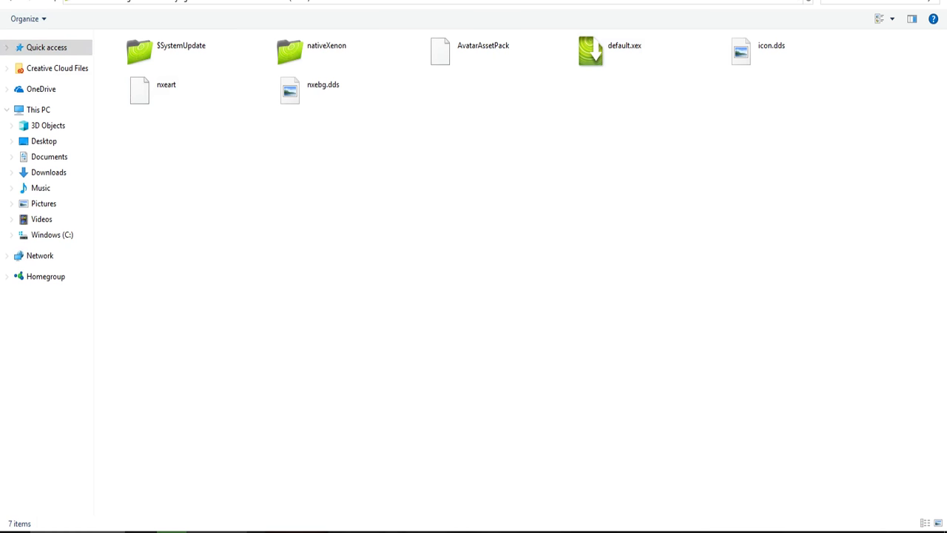
pyautogui.hotkey('alt', 'Left')
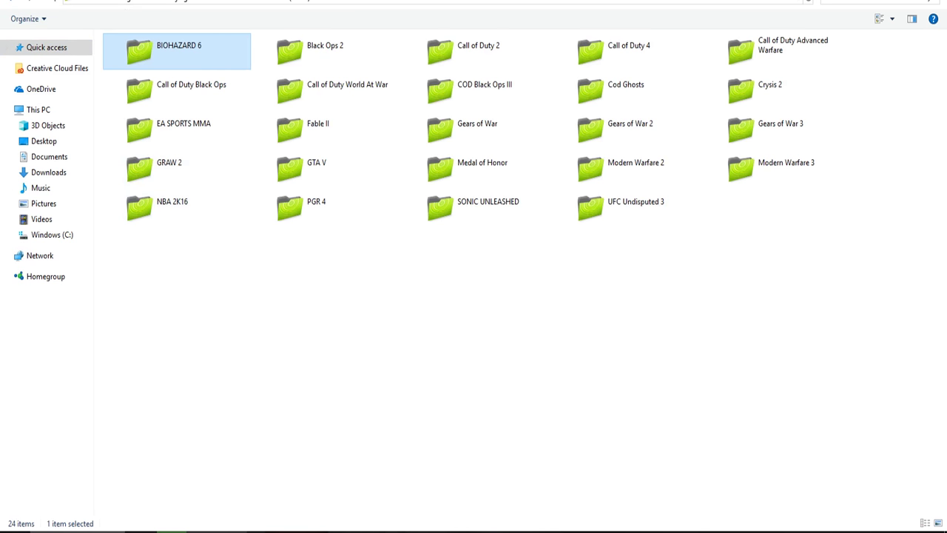
pyautogui.click(178, 296)
pyautogui.hotkey('alt', 'Left')
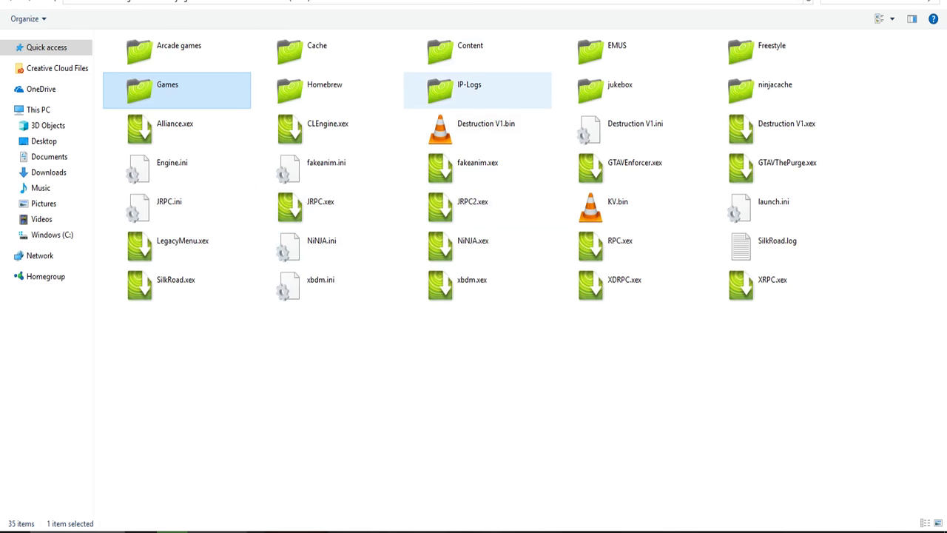
# Step: Examine the dated text files in IP-Logs, such as 2018-1-23.txt, and return to the HDD root
pyautogui.doubleClick(469, 87)
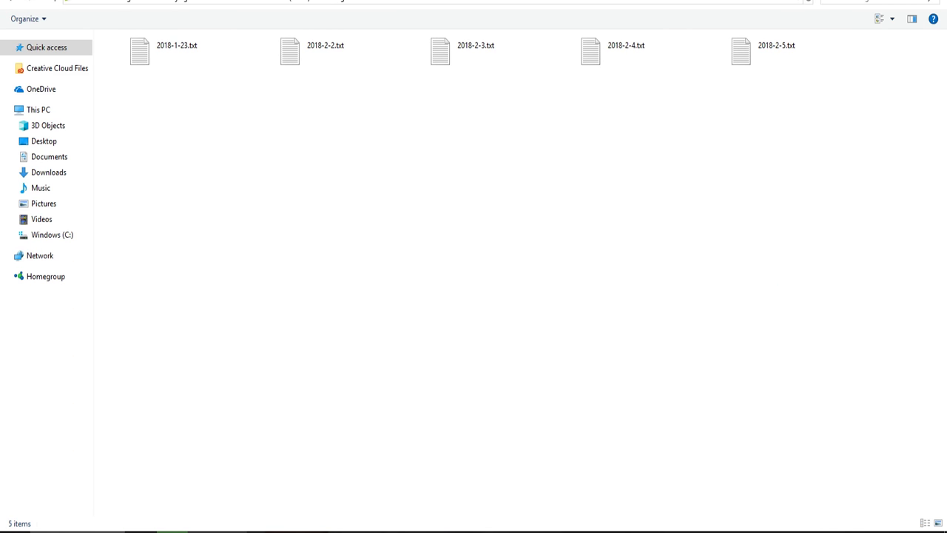
pyautogui.click(176, 50)
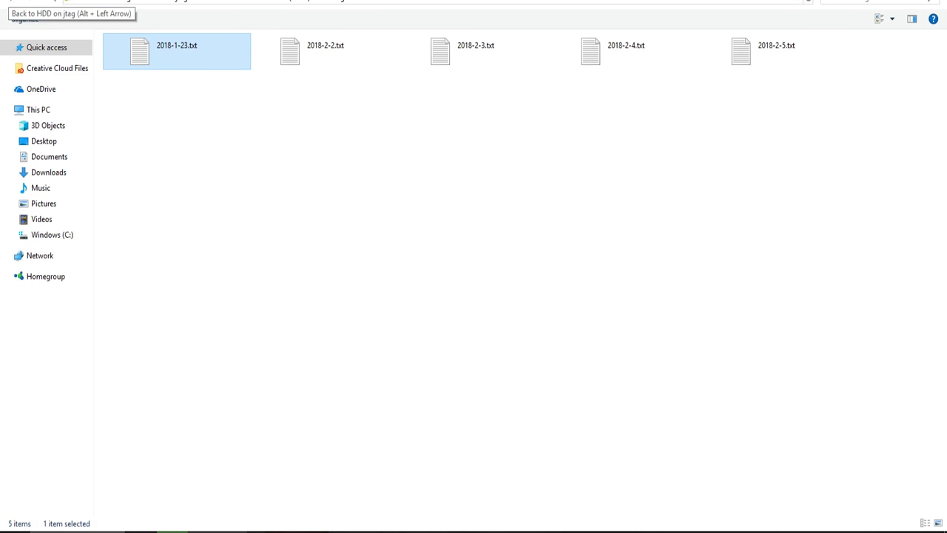
pyautogui.click(10, 2)
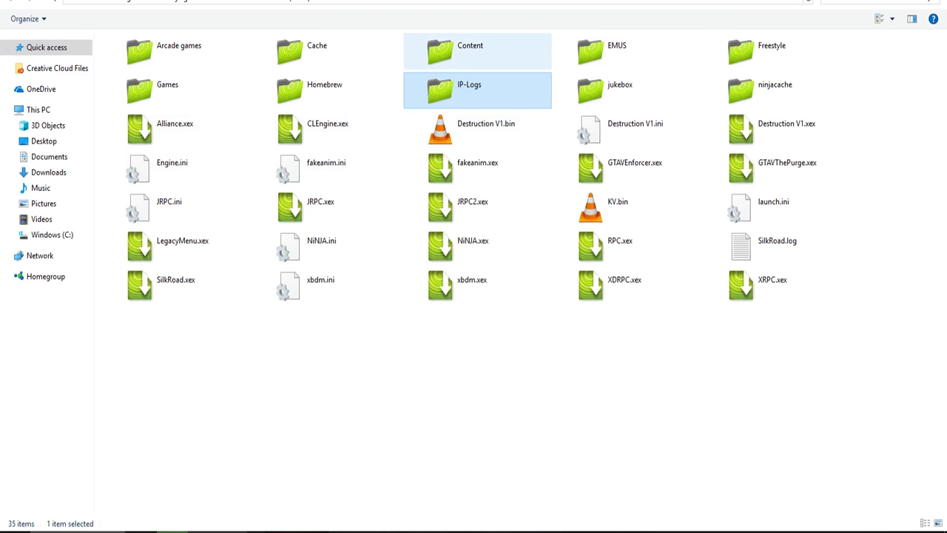
# Step: Look through the EMUS folder and its first item, and go back to the HDD root
pyautogui.doubleClick(614, 51)
pyautogui.doubleClick(159, 49)
pyautogui.click(10, 2)
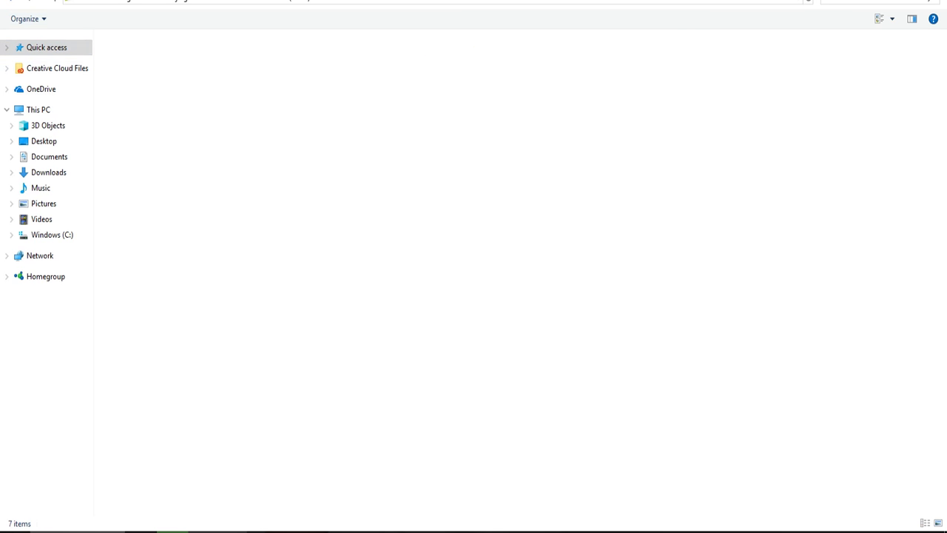
pyautogui.click(11, 1)
# Step: Open the Cache folder, check the available actions for its TK file and return to the HDD root
pyautogui.doubleClick(319, 51)
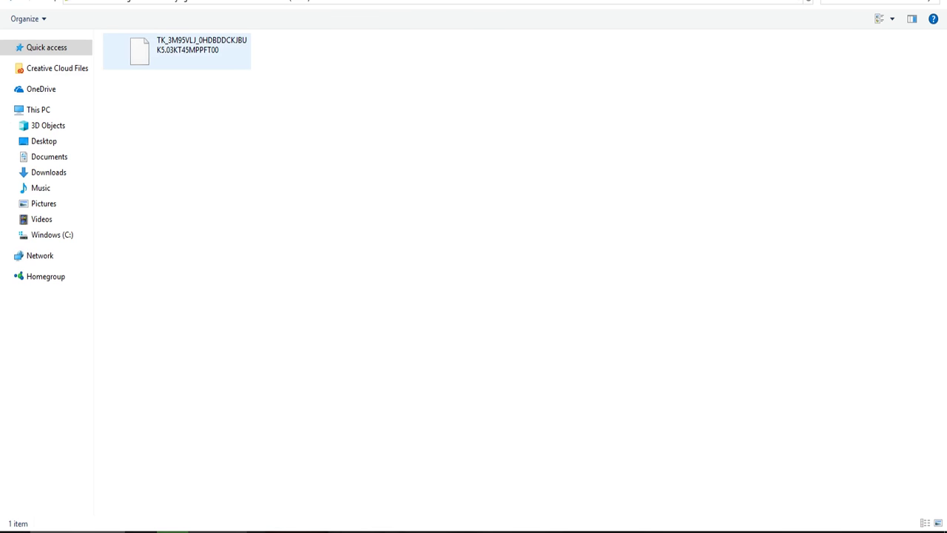
pyautogui.rightClick(182, 50)
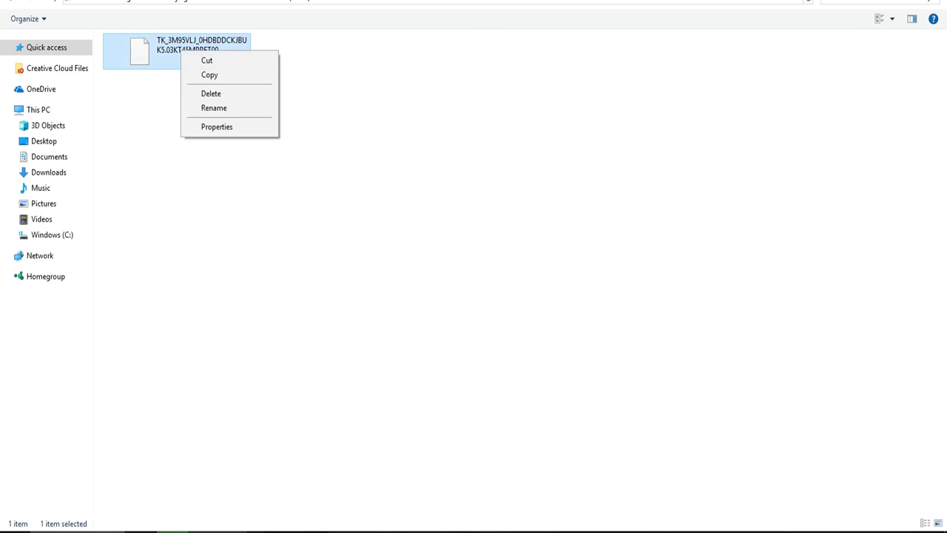
pyautogui.click(140, 97)
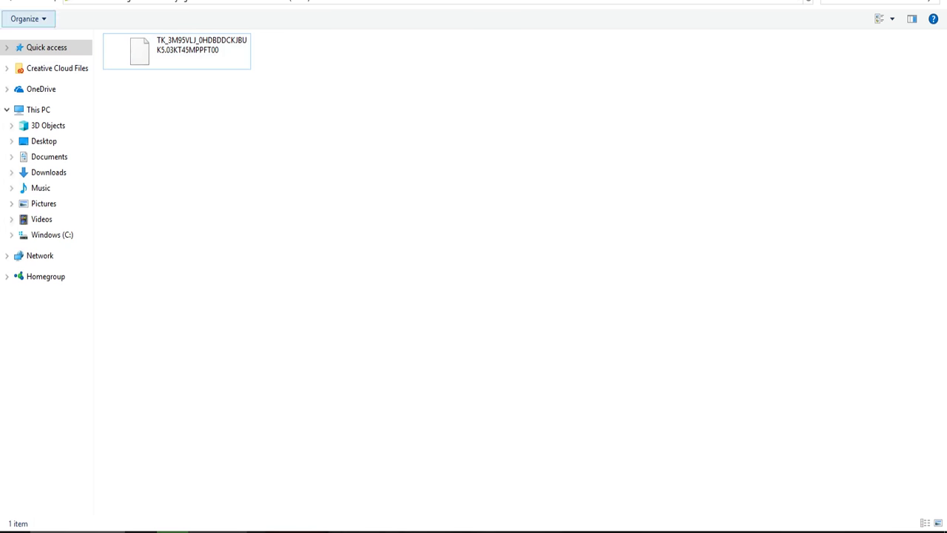
pyautogui.click(10, 2)
pyautogui.hotkey('alt', 'Left')
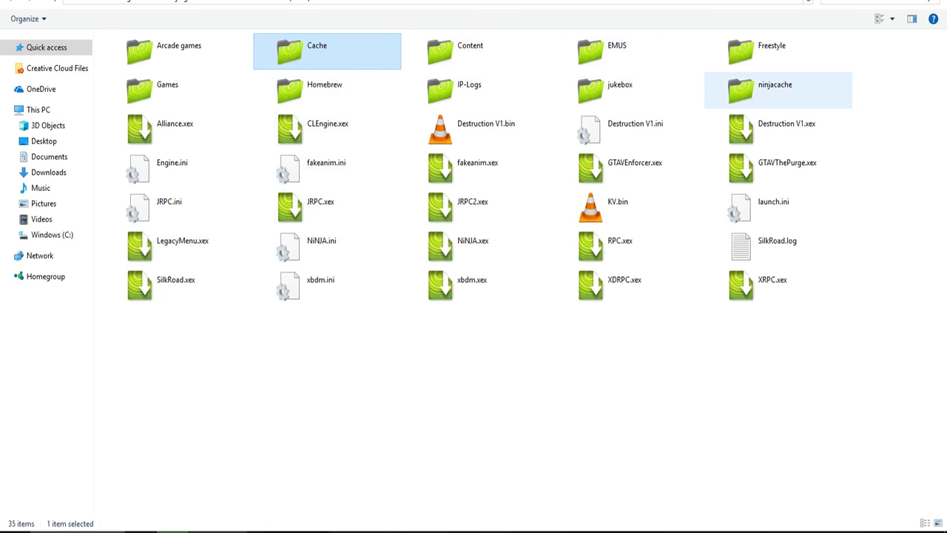
# Step: Look through the Freestyle folder, return to the HDD root and select launch.ini
pyautogui.doubleClick(772, 50)
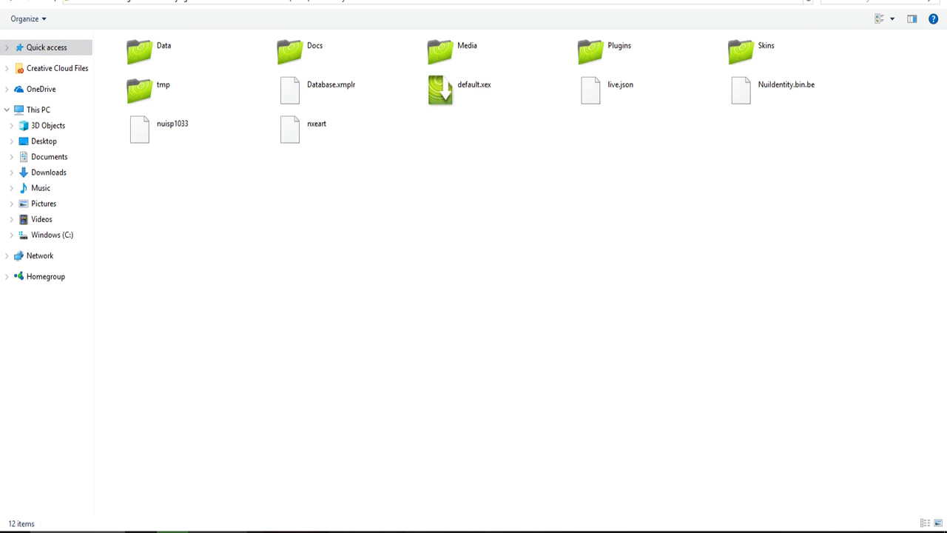
pyautogui.hotkey('alt', 'Left')
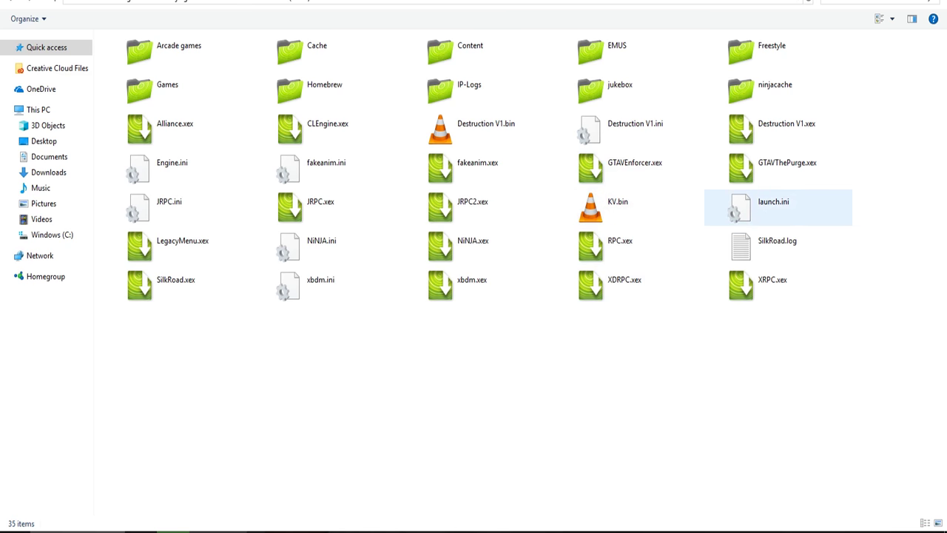
pyautogui.click(773, 207)
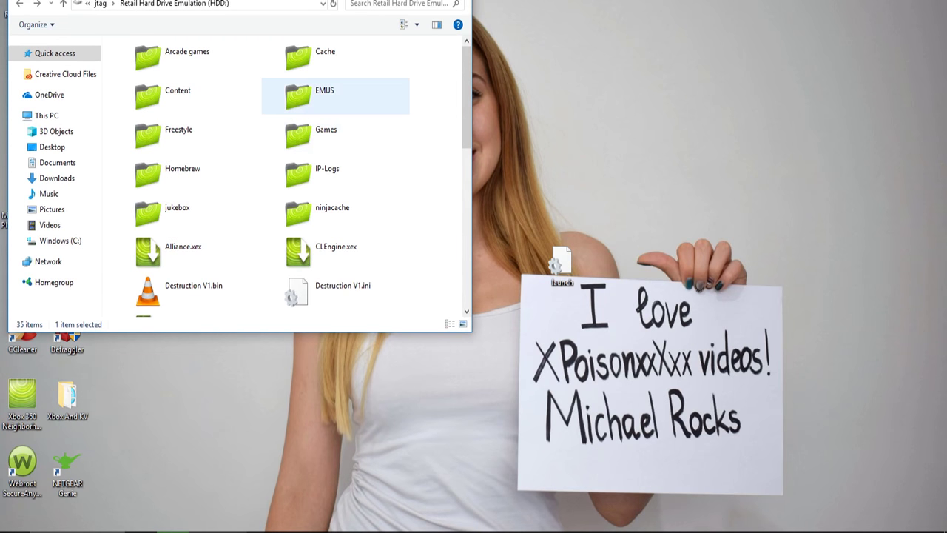
# Step: Open the KV 1 folder from Xbox And KV beside the HDD window and locate KV.bin on the console
pyautogui.scroll(-3, 335, 141)
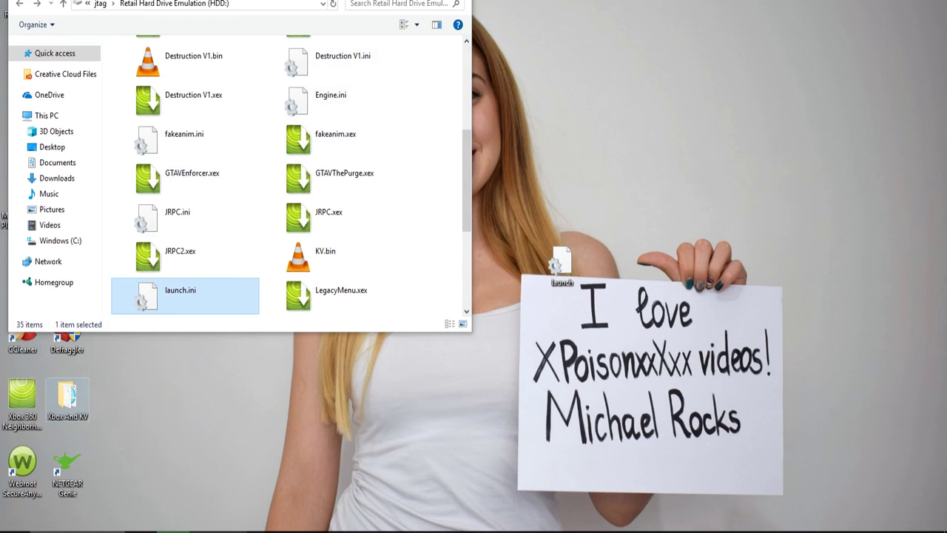
pyautogui.moveTo(560, 267); pyautogui.dragTo(503, 268)
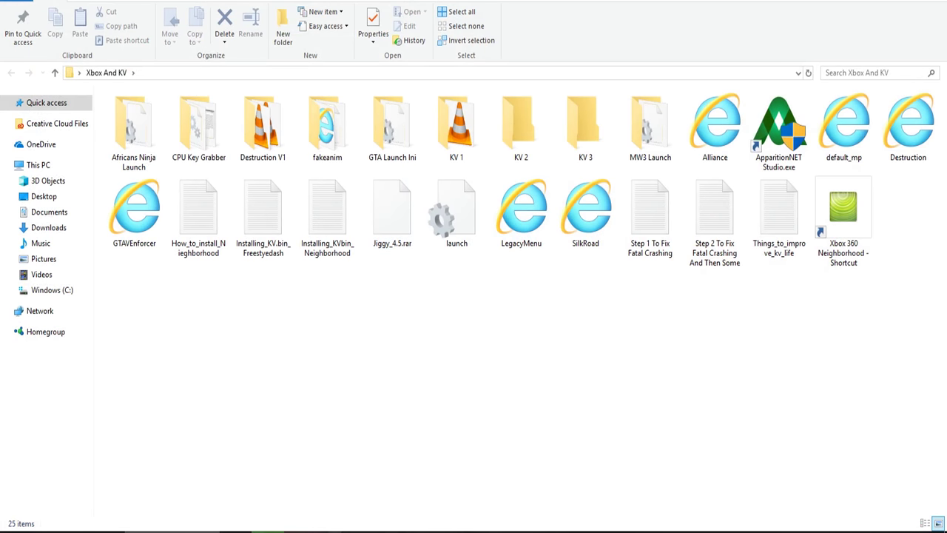
pyautogui.doubleClick(456, 130)
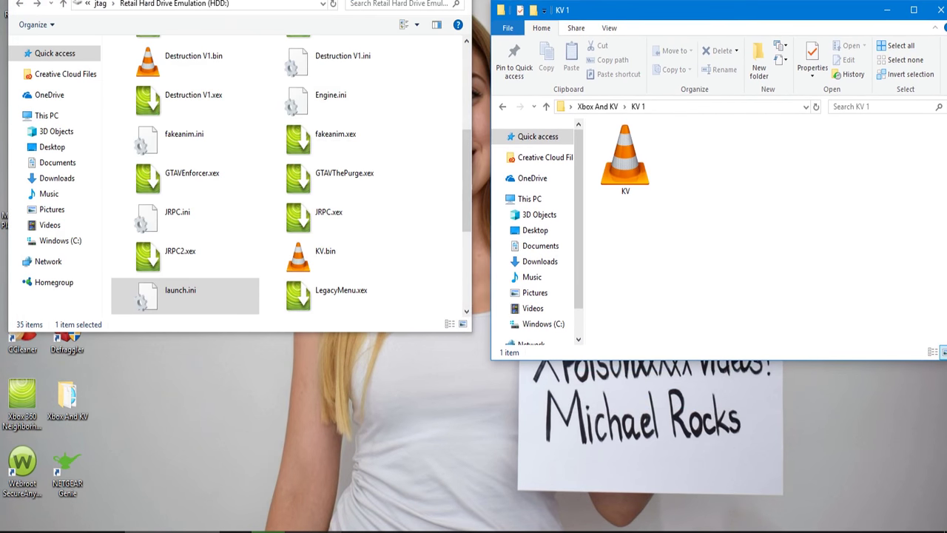
pyautogui.click(625, 159)
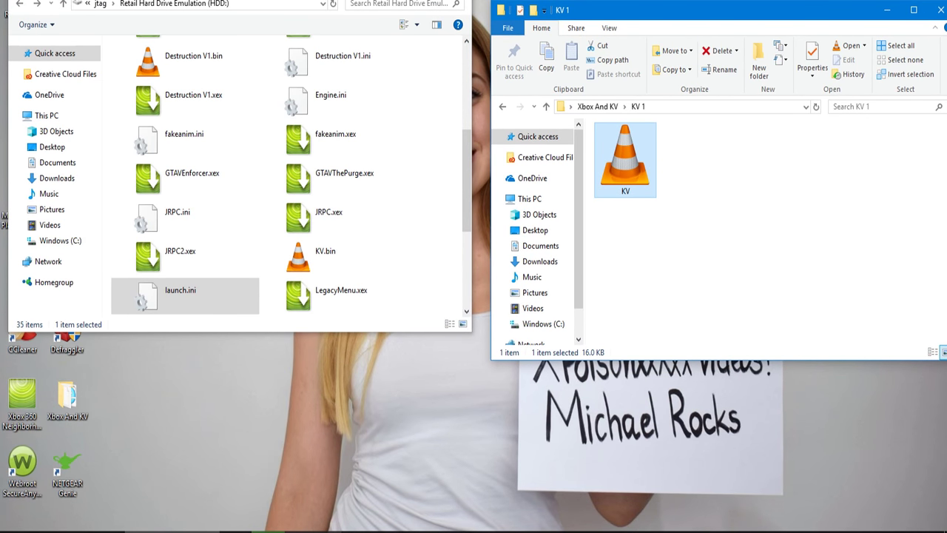
pyautogui.click(335, 257)
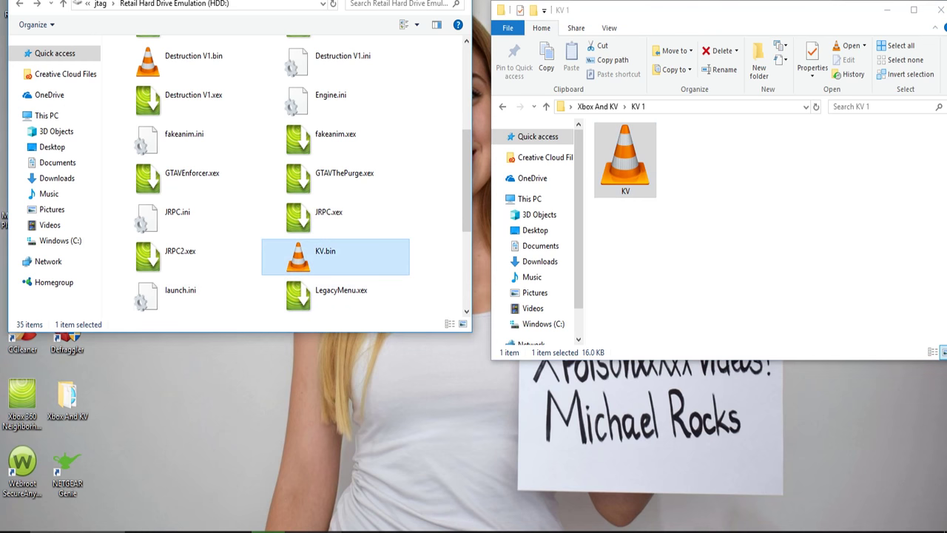
# Step: Compare the KV file in KV 1 with the console's KV.bin and view the KV file's properties
pyautogui.click(625, 159)
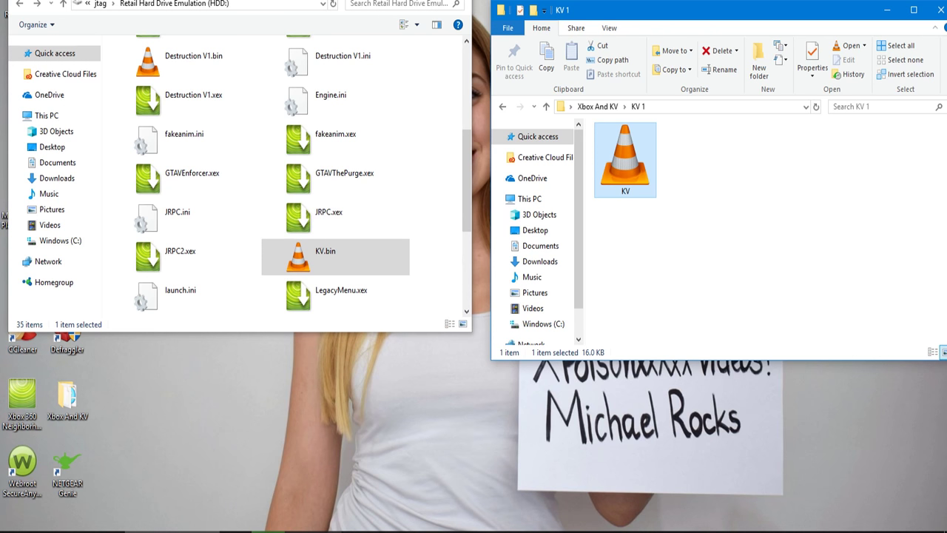
pyautogui.hotkey('alt', 'Tab')
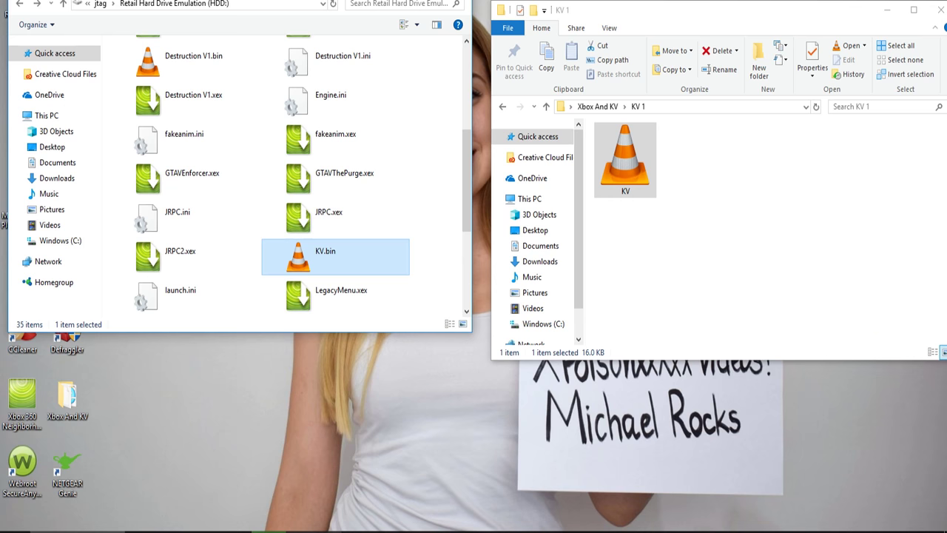
pyautogui.hotkey('alt', 'Tab')
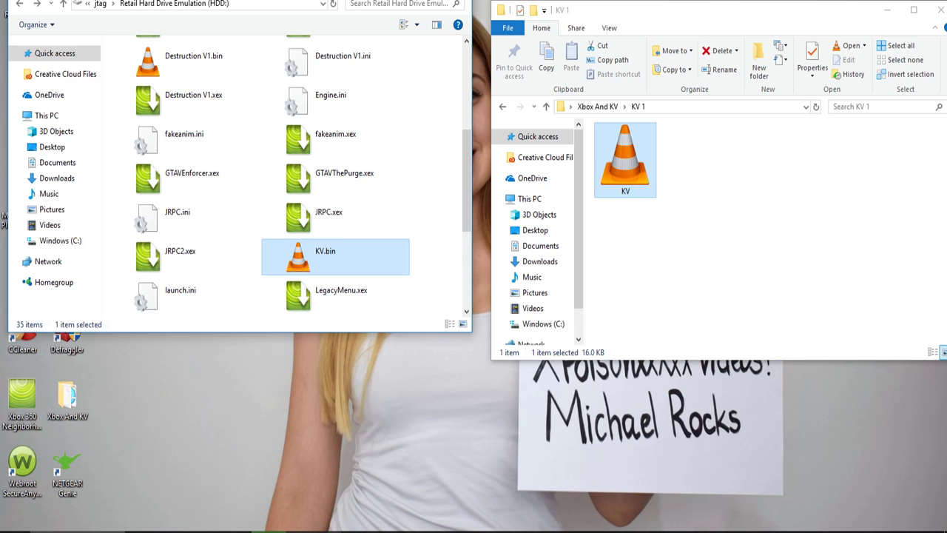
pyautogui.rightClick(624, 173)
pyautogui.click(659, 436)
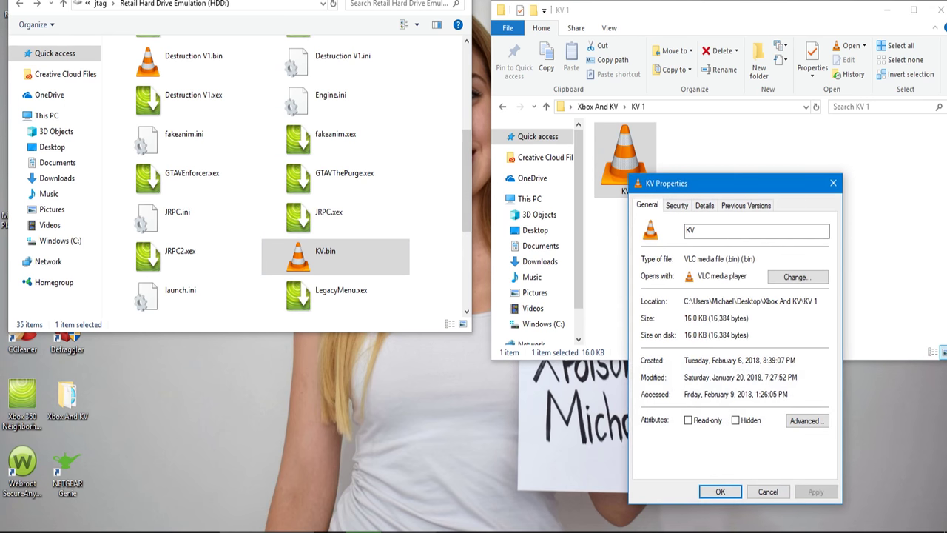
pyautogui.press('Escape')
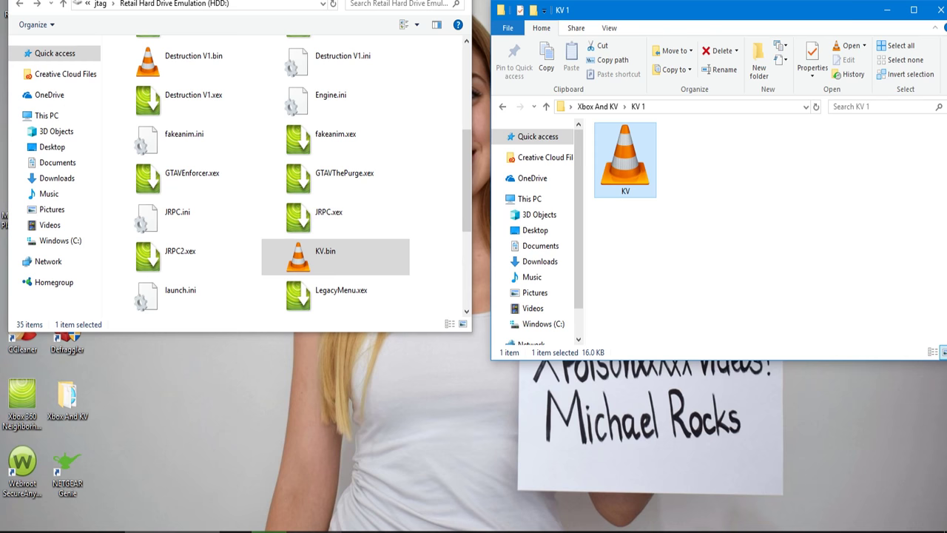
# Step: Copy the KV file from KV 1 to the HDD root, replacing the existing KV.bin, and close the KV 1 window
pyautogui.moveTo(626, 159); pyautogui.dragTo(453, 234)
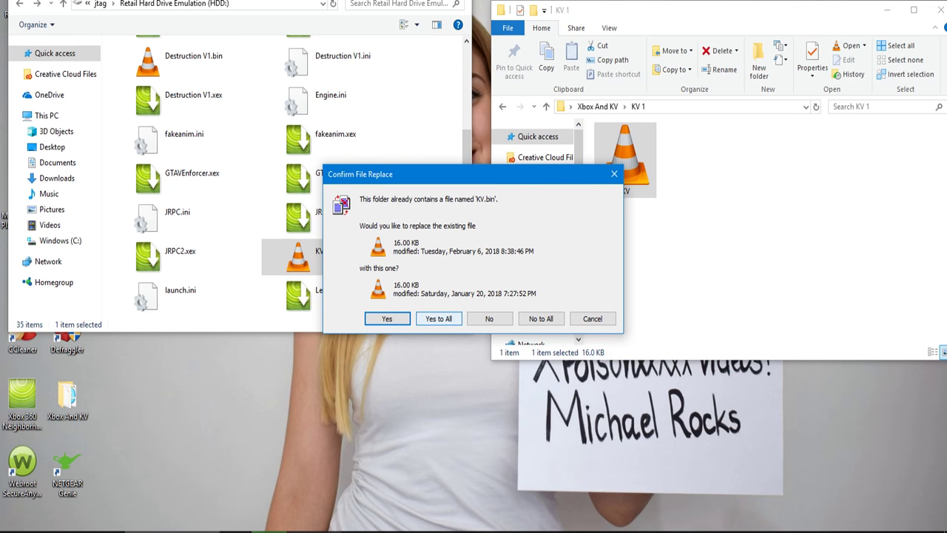
pyautogui.click(439, 318)
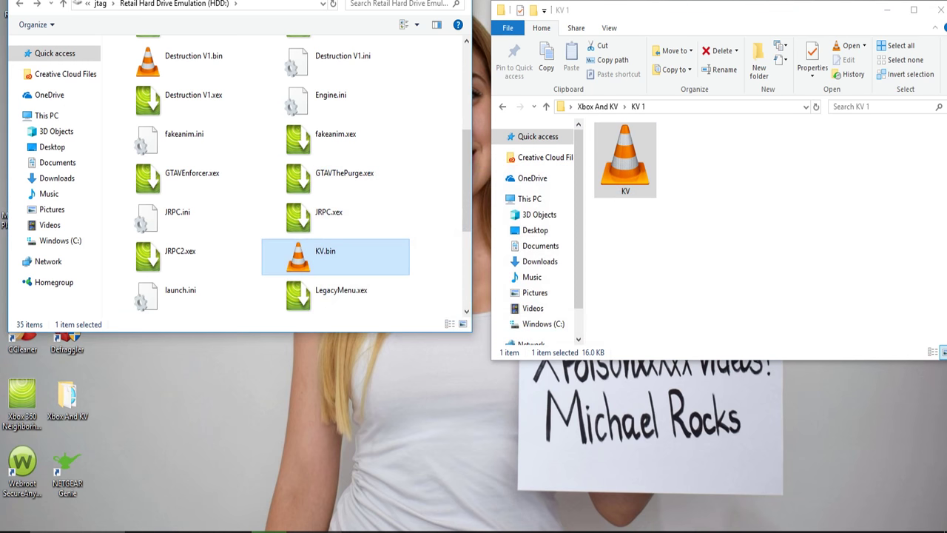
pyautogui.click(939, 10)
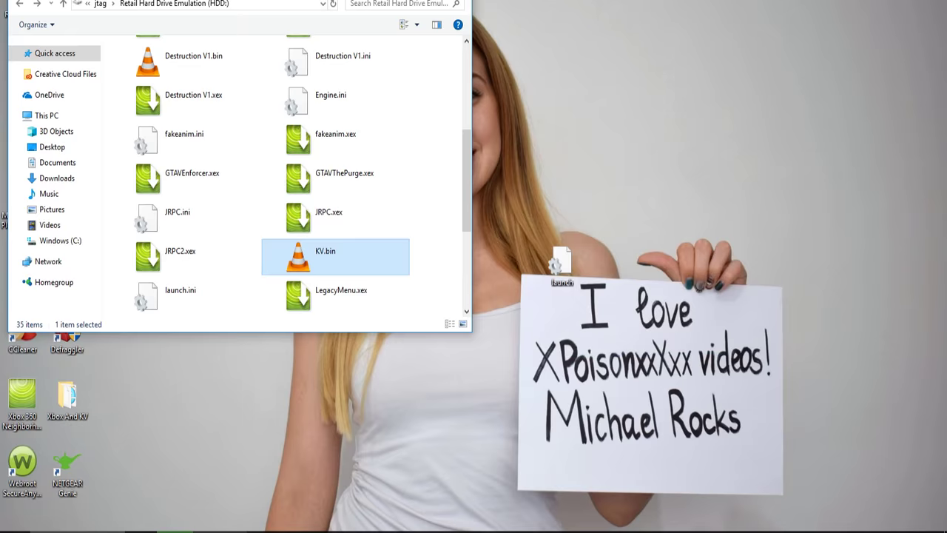
# Step: Return to the console list and check the jtag console's reboot options, including Cold, without rebooting
pyautogui.doubleClick(328, 1)
pyautogui.click(111, 1)
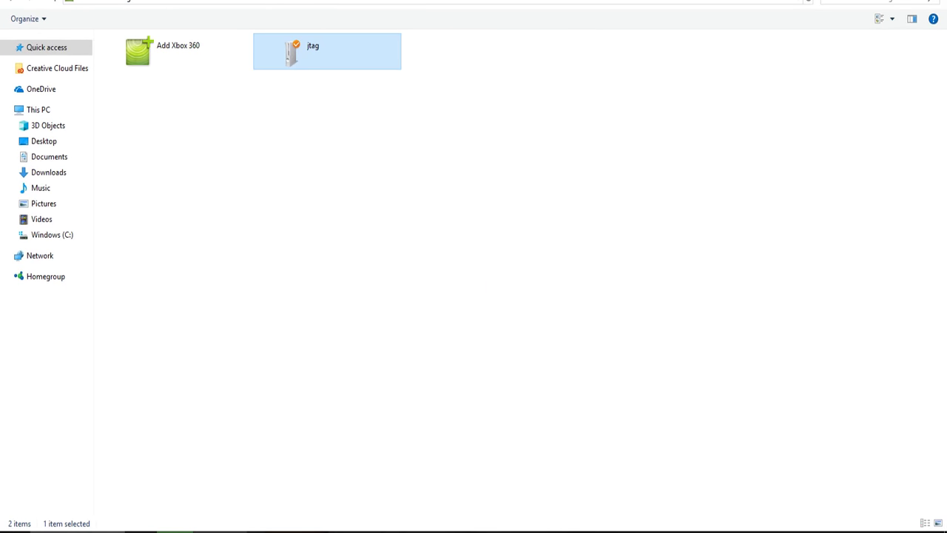
pyautogui.click(474, 267)
pyautogui.rightClick(333, 49)
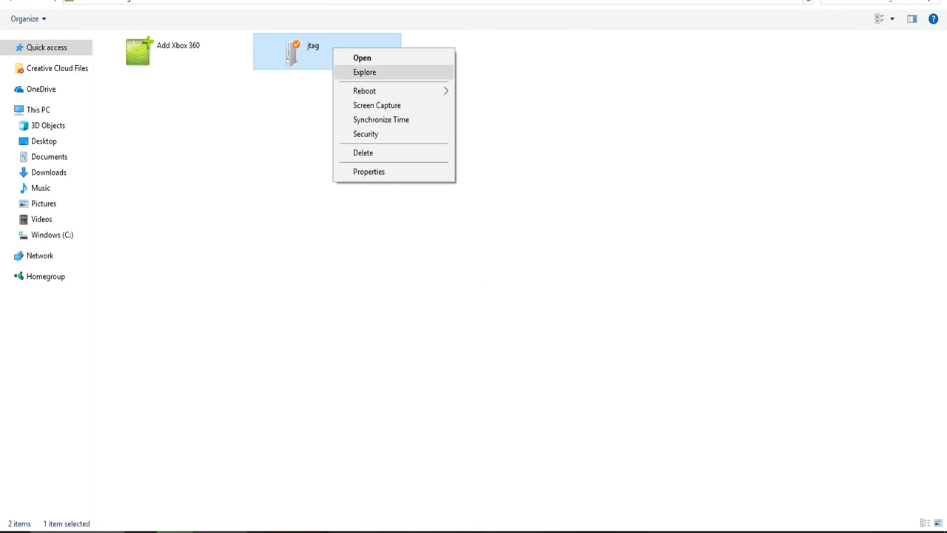
pyautogui.moveTo(370, 90)
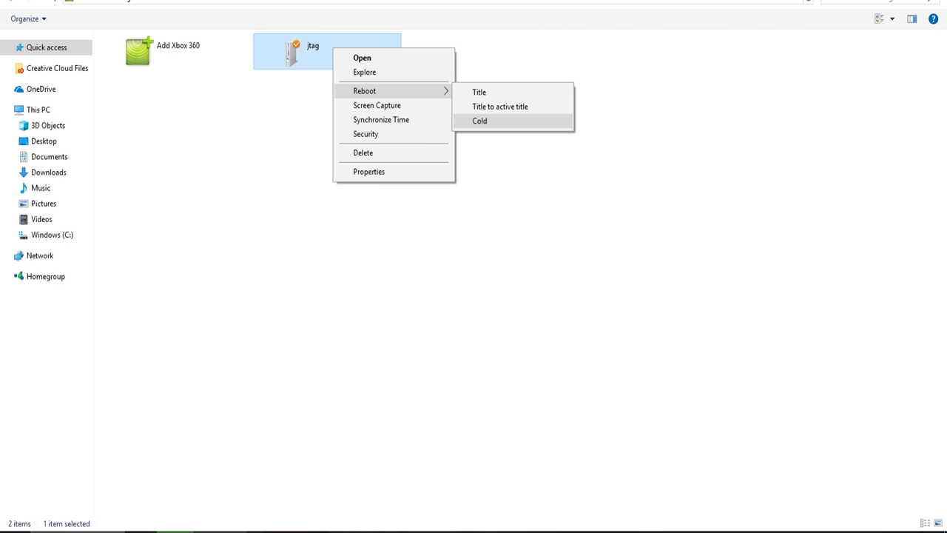
pyautogui.press('Escape')
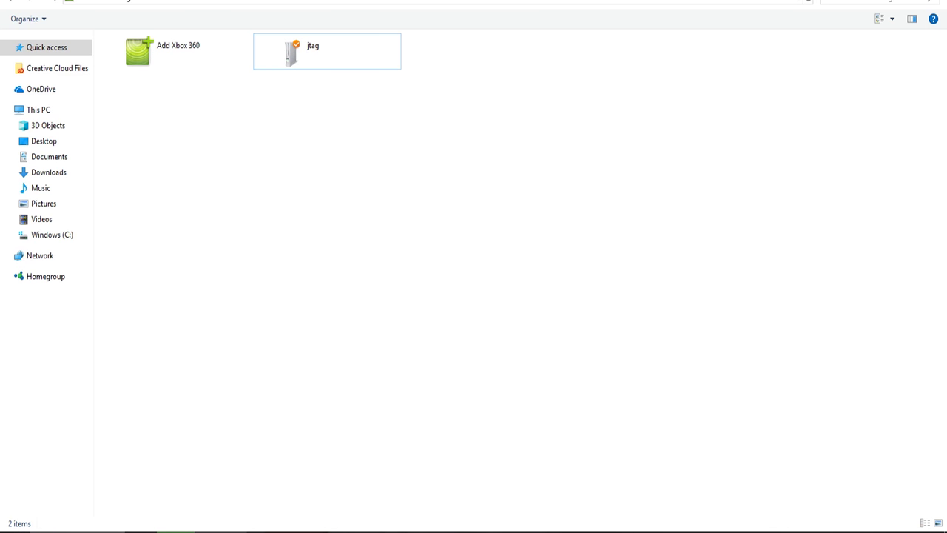
# Step: Browse the jtag console's HDD to the GTA game folder inside Games and point out its default.xex
pyautogui.click(327, 51)
pyautogui.doubleClick(327, 50)
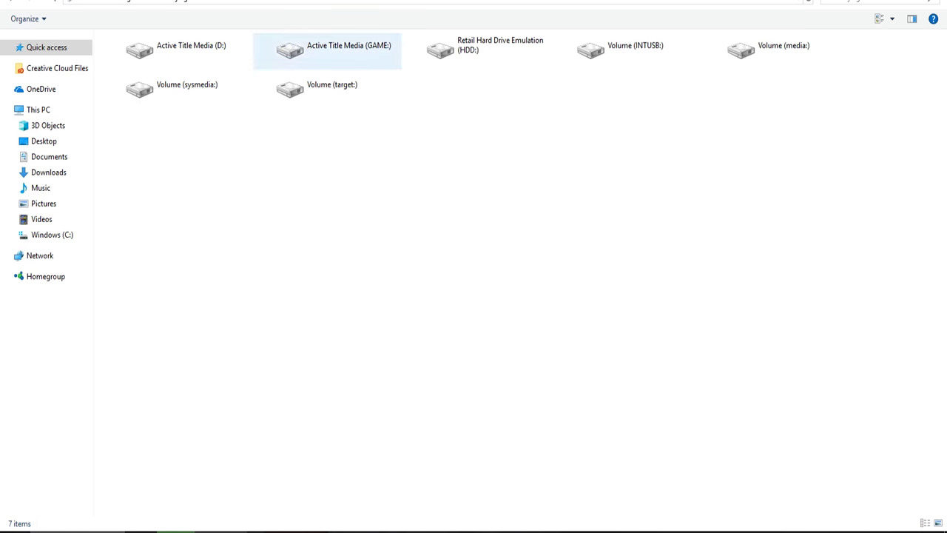
pyautogui.doubleClick(478, 50)
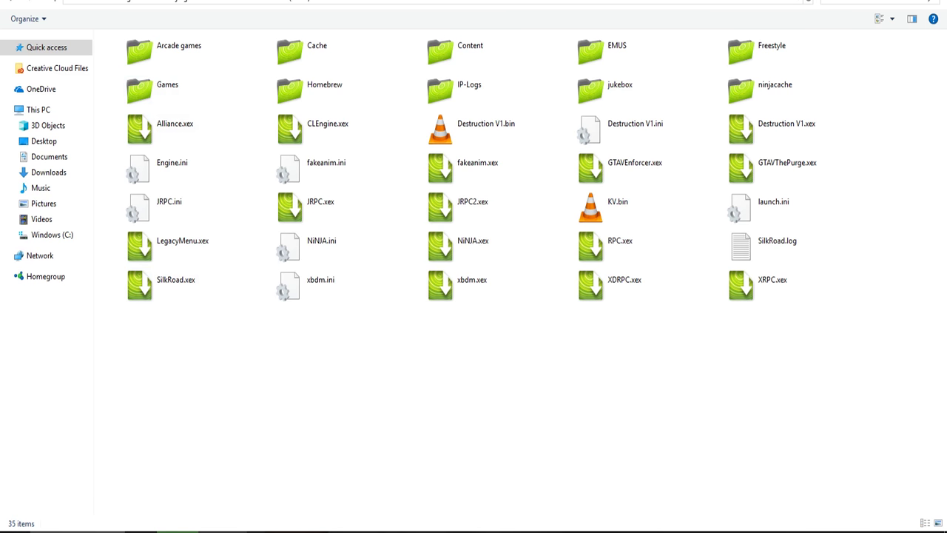
pyautogui.doubleClick(167, 88)
pyautogui.click(317, 166)
pyautogui.doubleClick(317, 166)
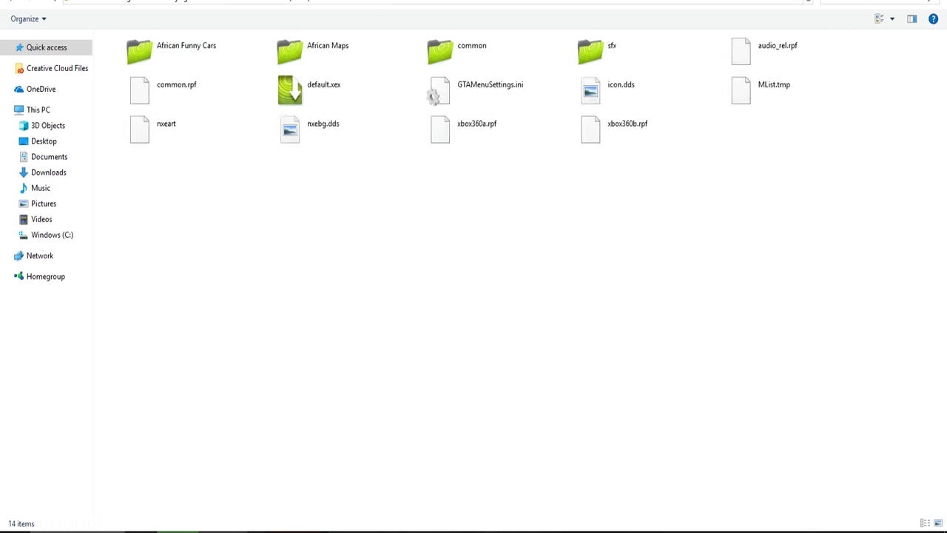
pyautogui.click(323, 91)
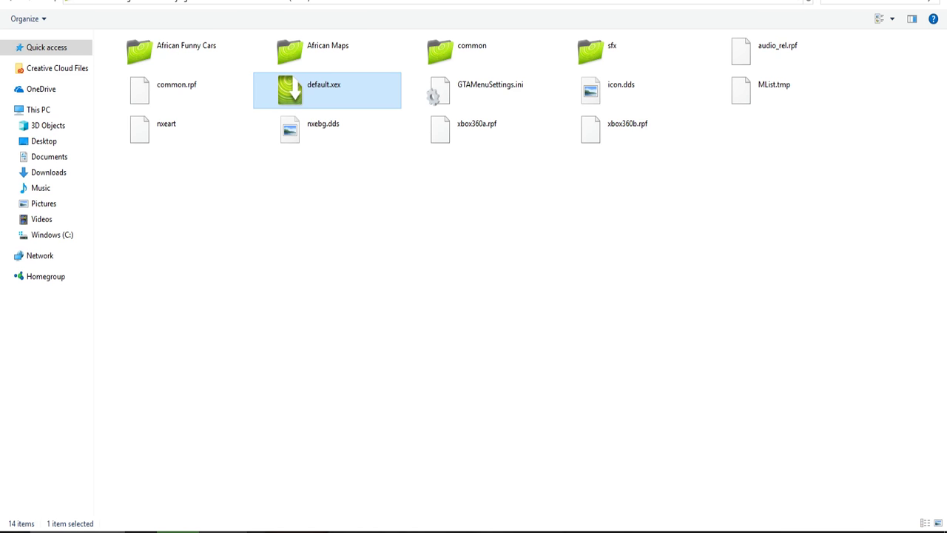
pyautogui.press('Escape')
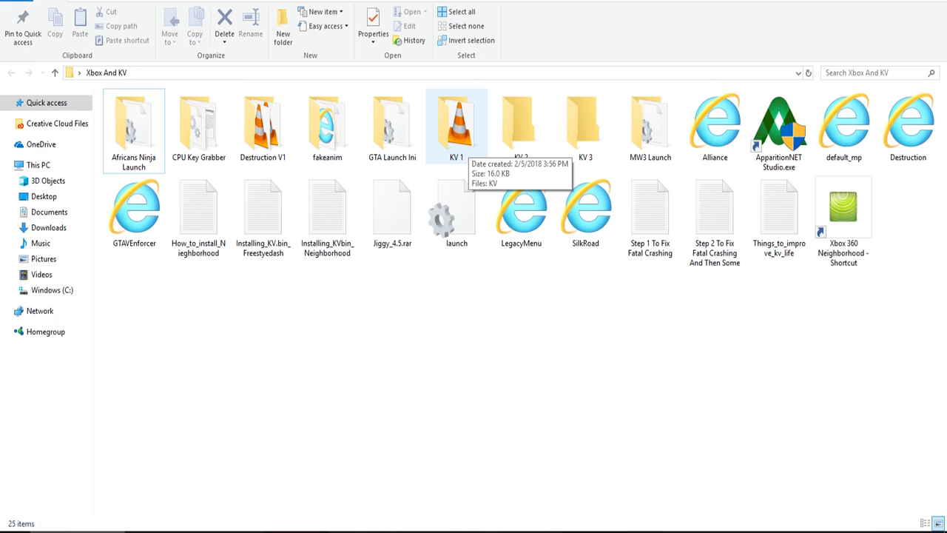
# Step: Review the KV 1, KV 2, KV 3, GTA Launch Ini, Africans Ninja Launch and MW3 Launch folders in Xbox And KV
pyautogui.click(521, 128)
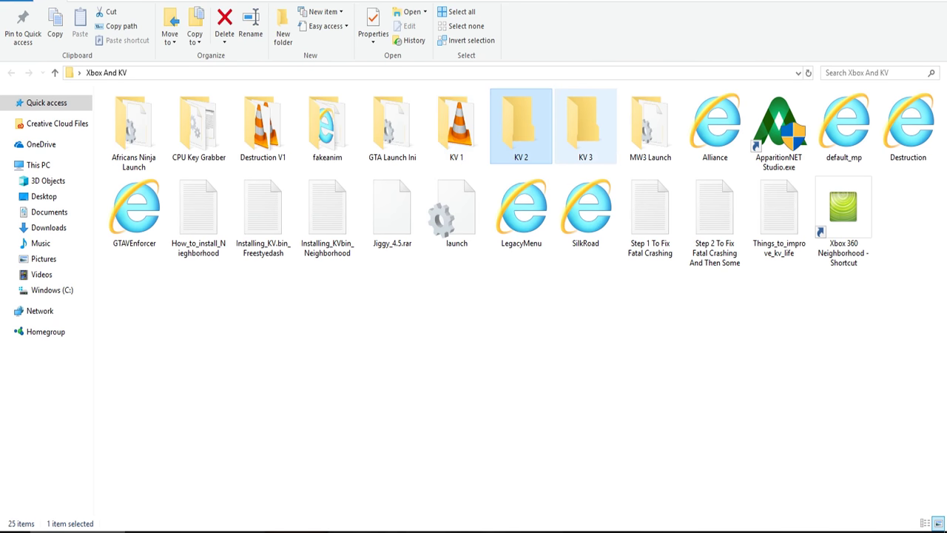
pyautogui.click(586, 128)
pyautogui.click(522, 127)
pyautogui.click(457, 126)
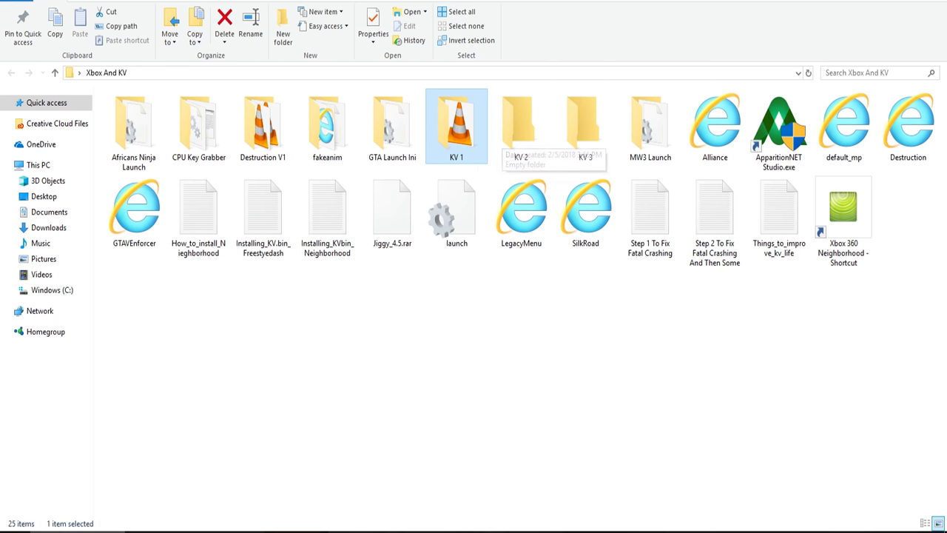
pyautogui.click(393, 126)
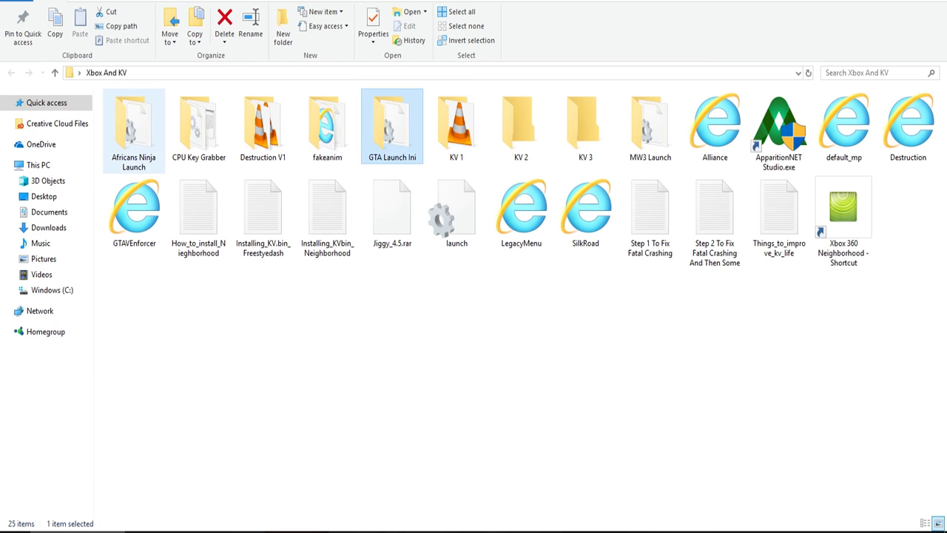
pyautogui.click(134, 130)
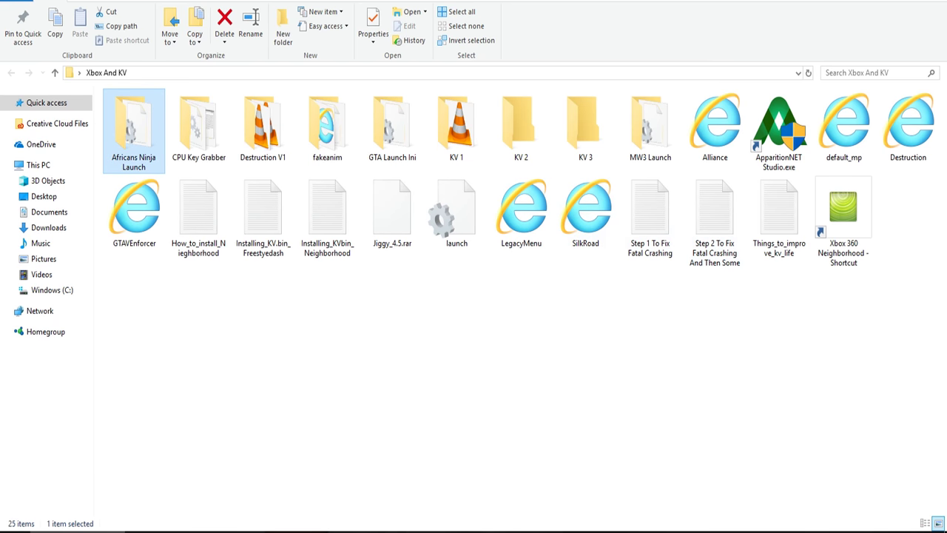
pyautogui.click(650, 126)
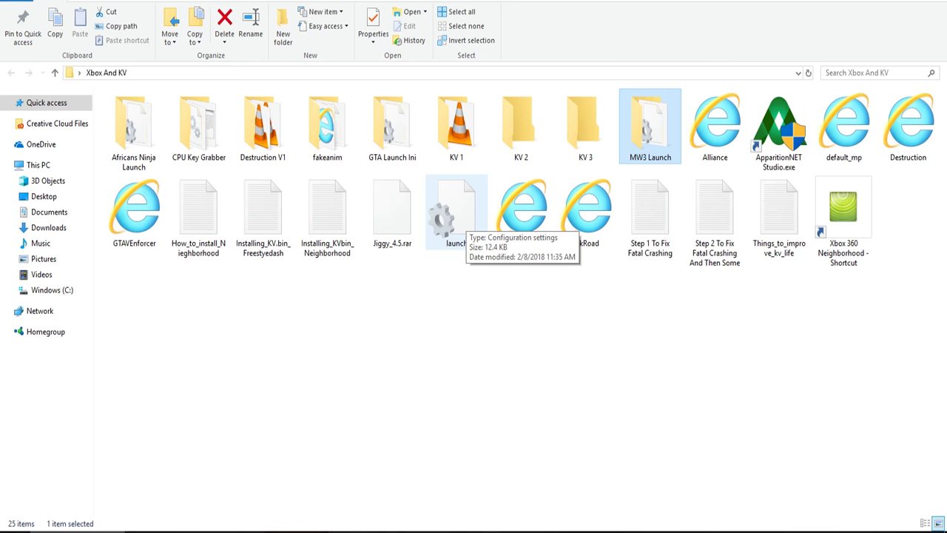
# Step: Open the launch configuration file from Xbox And KV and highlight the example and actual Default paths to Freestyle's default.xex
pyautogui.doubleClick(453, 216)
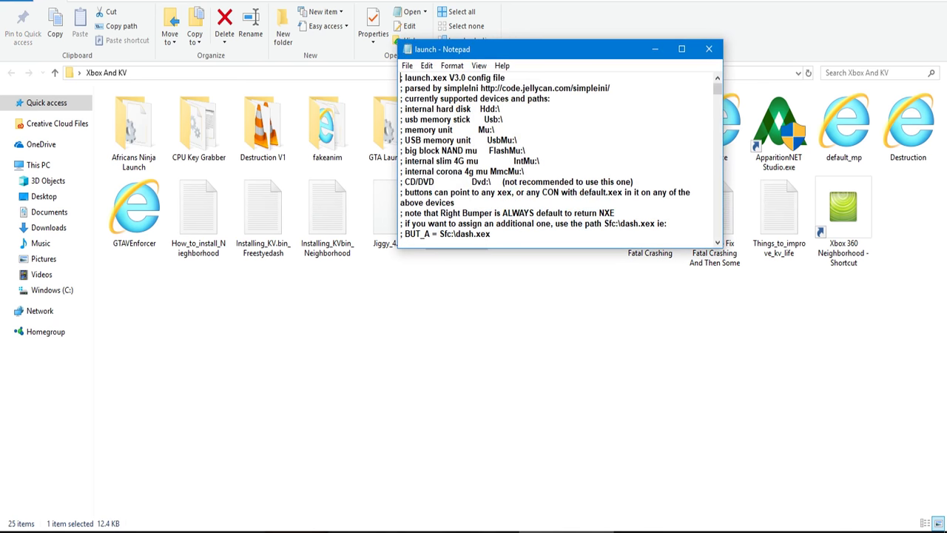
pyautogui.press('super+Up')
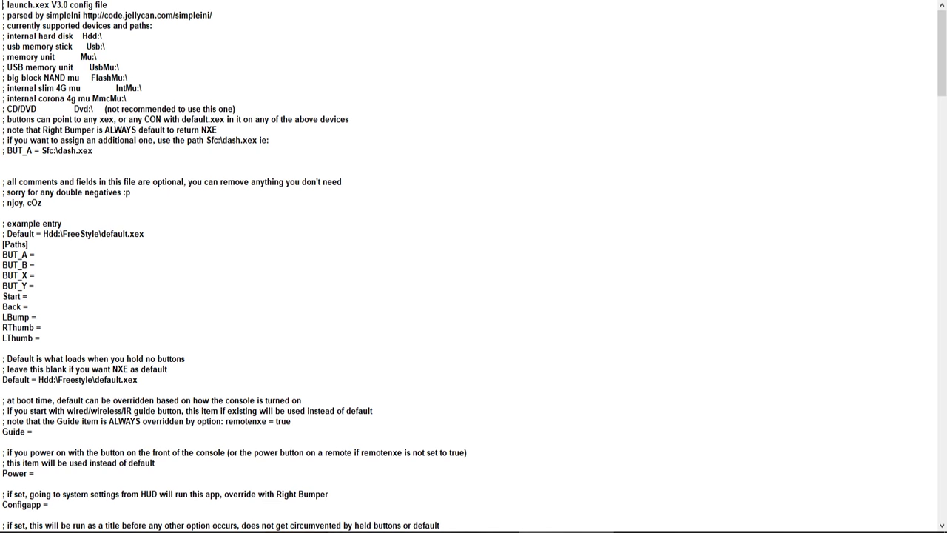
pyautogui.moveTo(144, 234); pyautogui.dragTo(44, 234)
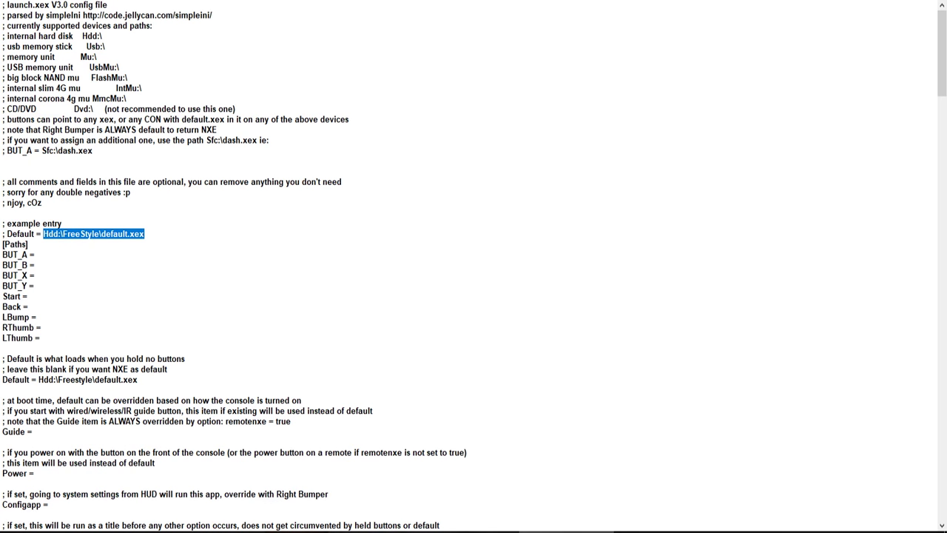
pyautogui.scroll(-7, 474, 267)
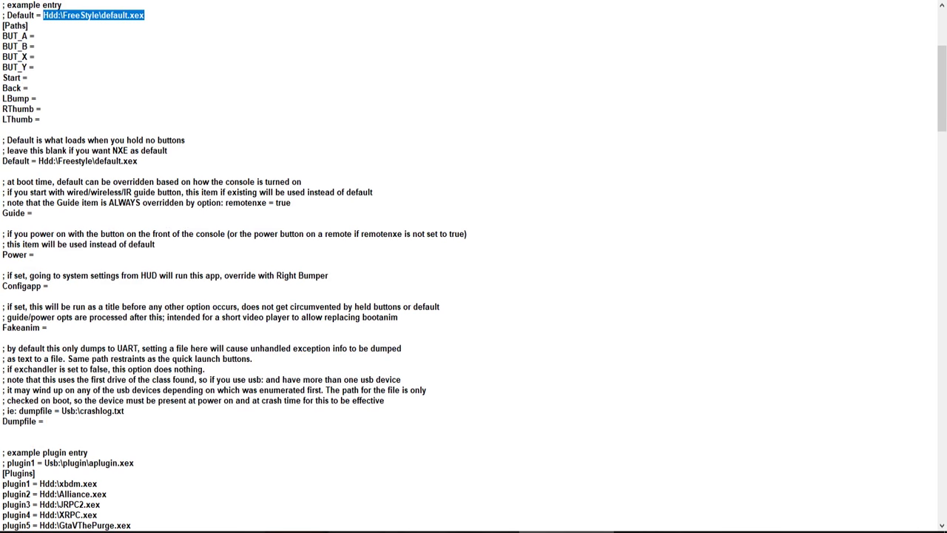
pyautogui.click(88, 161)
pyautogui.moveTo(138, 160); pyautogui.dragTo(38, 160)
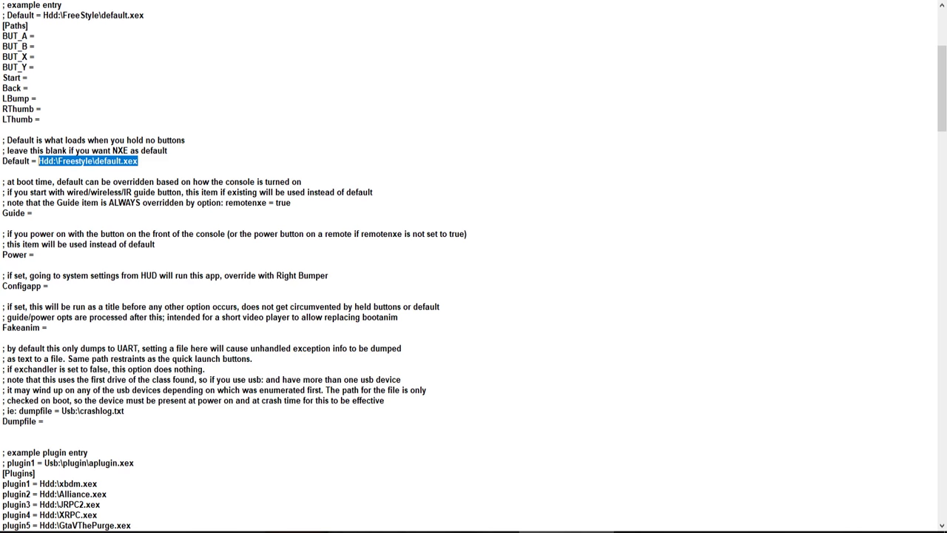
# Step: Review the launch file down to the [Plugins] section and highlight the example entry and the plugin1 to plugin5 entries
pyautogui.click(112, 160)
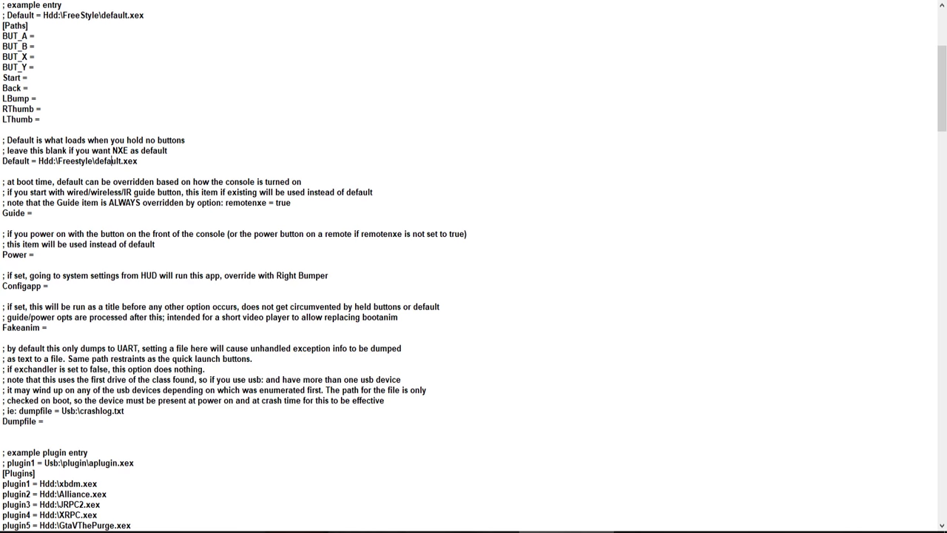
pyautogui.scroll(-1, 473, 266)
pyautogui.scroll(-3, 474, 267)
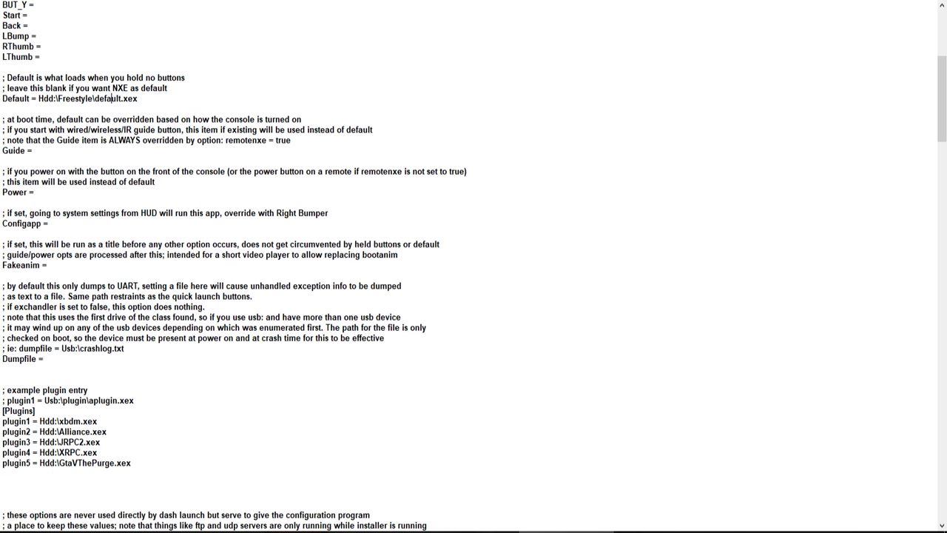
pyautogui.scroll(-1, 473, 266)
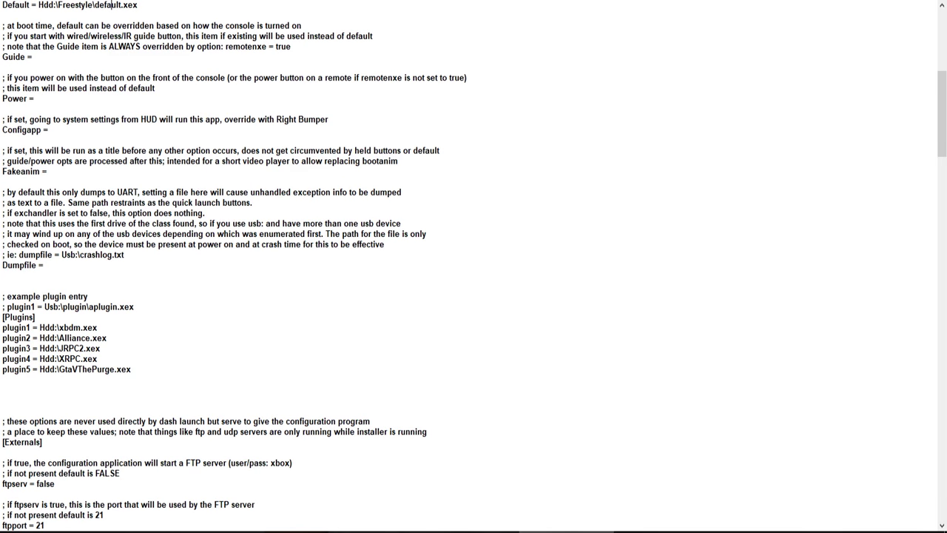
pyautogui.scroll(-2, 474, 267)
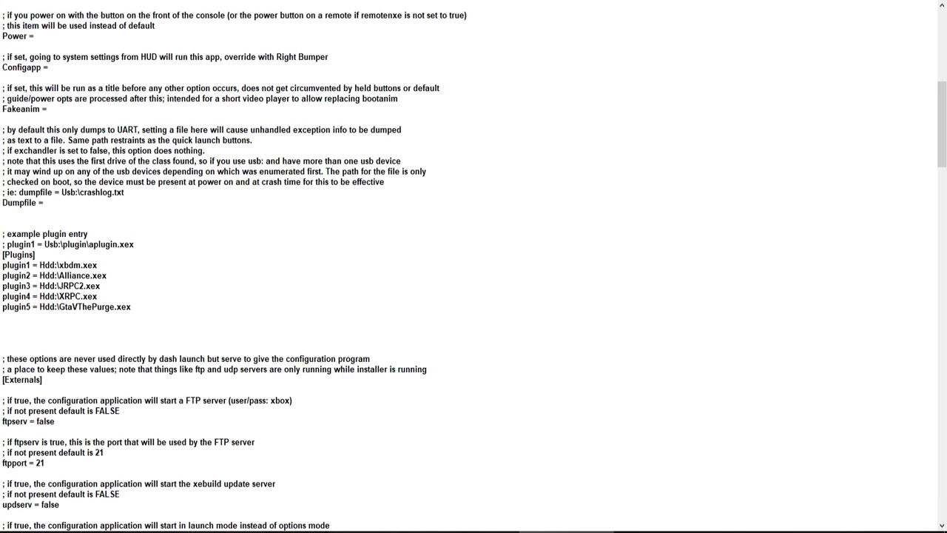
pyautogui.scroll(-1, 474, 267)
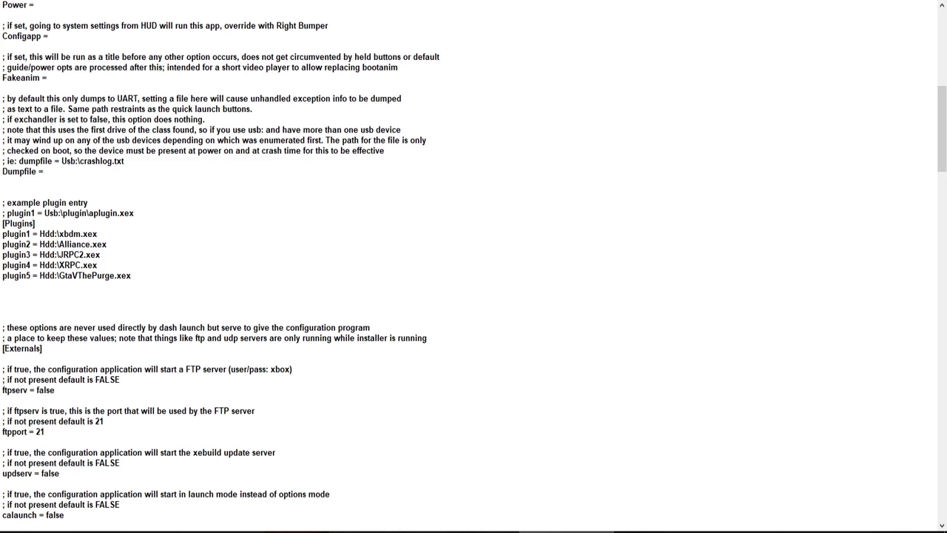
pyautogui.scroll(-2, 474, 267)
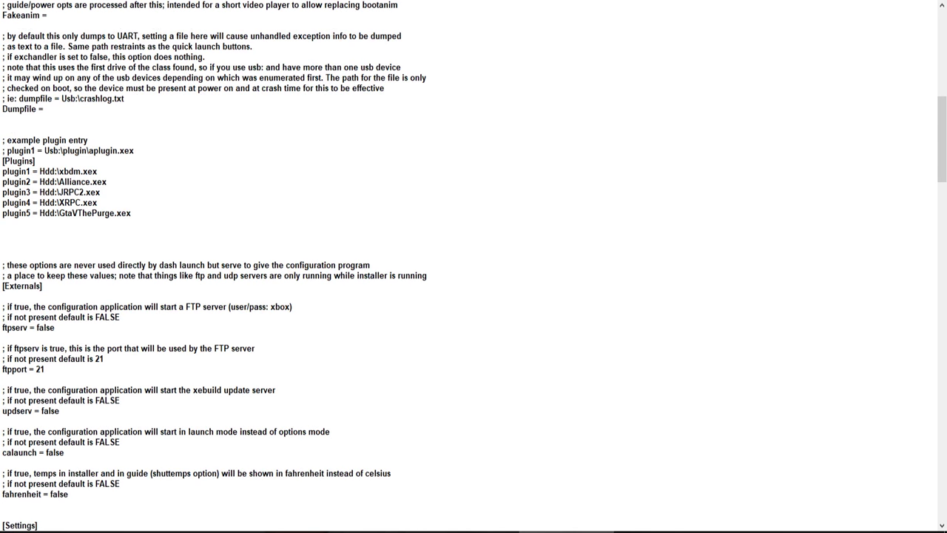
pyautogui.moveTo(6, 140); pyautogui.dragTo(122, 213)
pyautogui.click(81, 181)
pyautogui.scroll(-1, 81, 182)
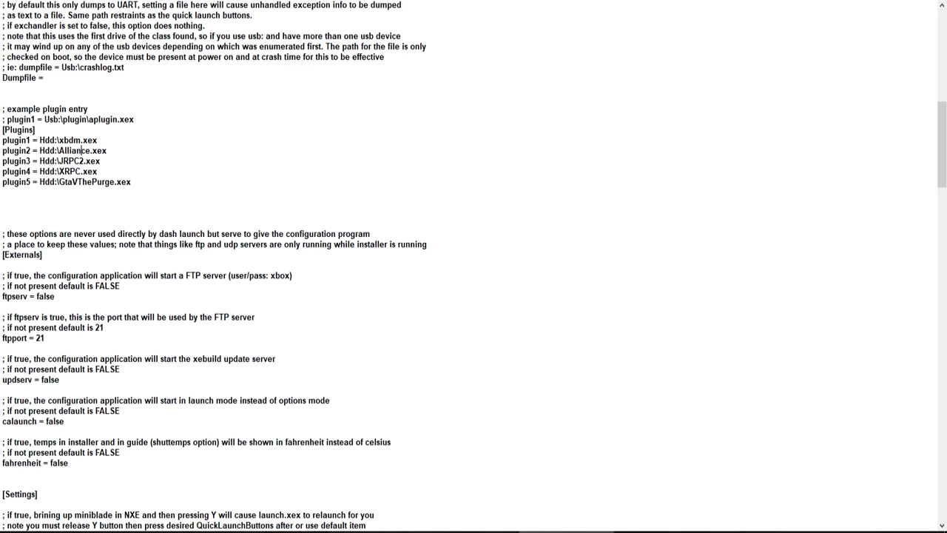
# Step: Highlight the plugin1 path Hdd:\xbdm.xex and the whole plugin2 entry for Alliance.xex
pyautogui.press('Up')
pyautogui.press('End')
pyautogui.hotkey('shift', 'Left')
pyautogui.hotkey('shift', 'Left')
pyautogui.hotkey('shift', 'Left')
pyautogui.hotkey('shift', 'Left')
pyautogui.hotkey('shift', 'Left')
pyautogui.hotkey('shift', 'Left')
pyautogui.hotkey('shift', 'Left')
pyautogui.hotkey('shift', 'Left')
pyautogui.hotkey('shift', 'Left')
pyautogui.hotkey('shift', 'Left')
pyautogui.hotkey('shift', 'Left')
pyautogui.hotkey('shift', 'Left')
pyautogui.hotkey('shift', 'Left')
pyautogui.moveTo(107, 151); pyautogui.dragTo(2, 150)
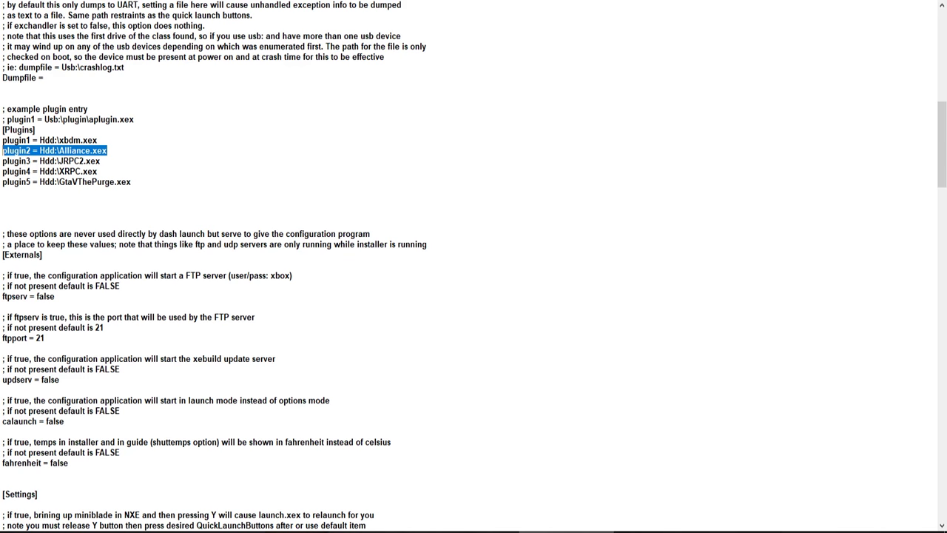
# Step: Remove the Hdd:\ prefix from the plugin2 path and re-enter it in front of Alliance.xex
pyautogui.moveTo(39, 150); pyautogui.dragTo(58, 150)
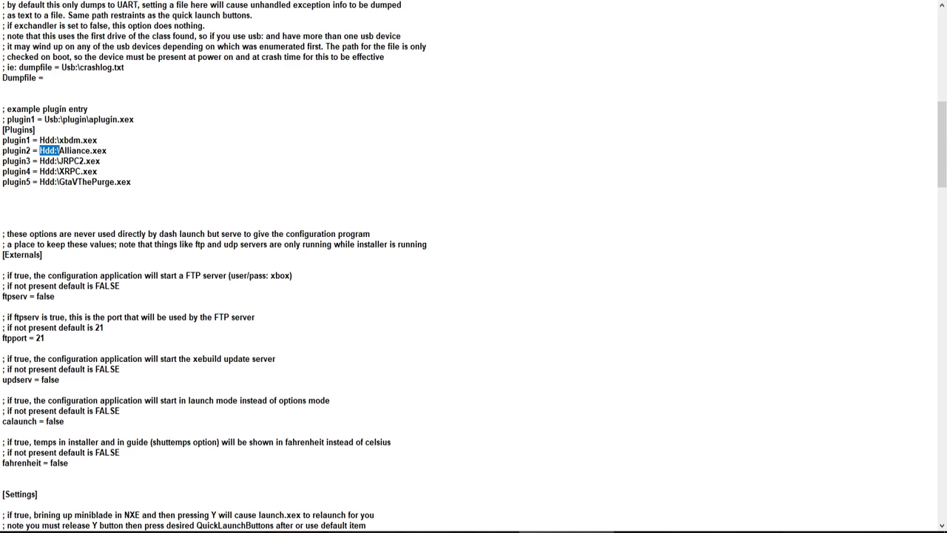
pyautogui.press('Delete')
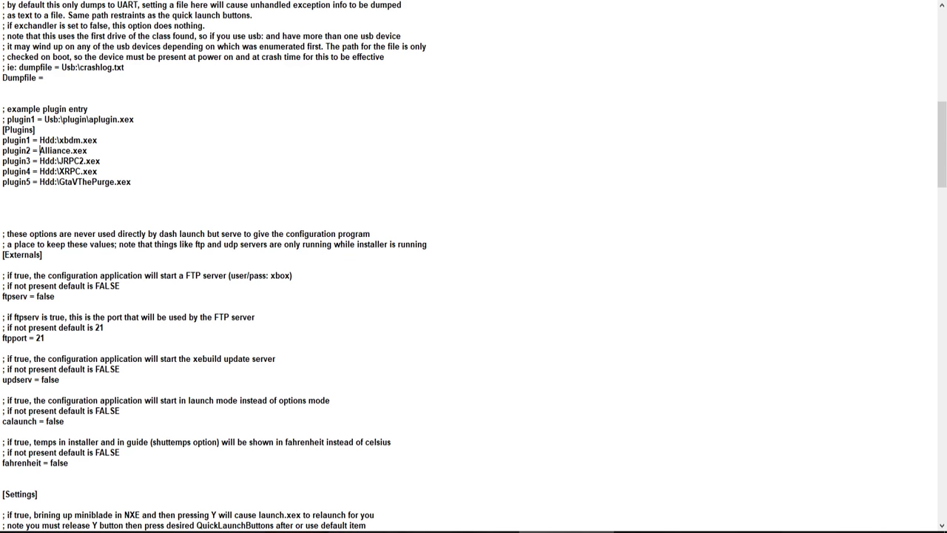
pyautogui.write('Hdd:\\')
# Step: Point out the plugin2 to plugin4 paths, and delete and re-enter the Hdd:\ prefix before GtaVThePurge.xex in plugin5
pyautogui.moveTo(39, 150); pyautogui.dragTo(105, 150)
pyautogui.moveTo(39, 161); pyautogui.dragTo(87, 161)
pyautogui.click(59, 171)
pyautogui.moveTo(59, 182); pyautogui.dragTo(40, 181)
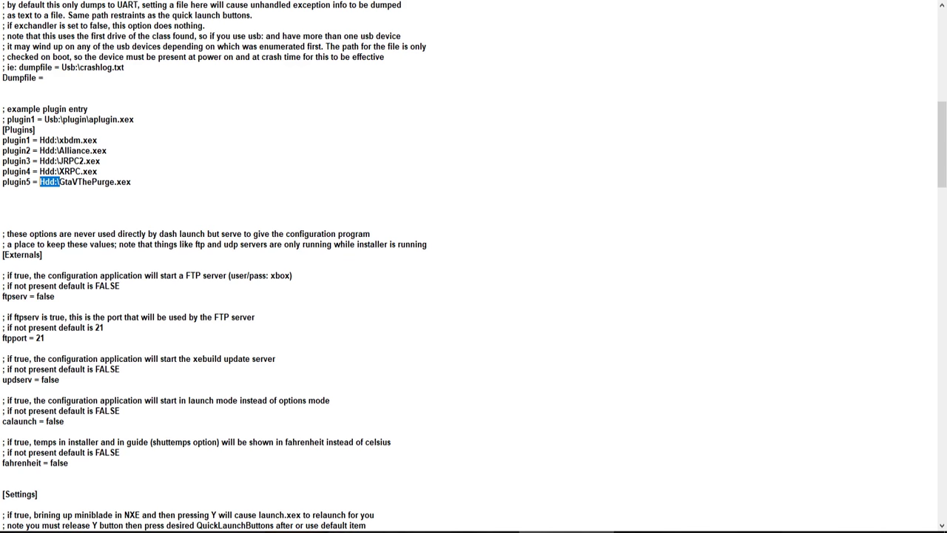
pyautogui.press('BackSpace')
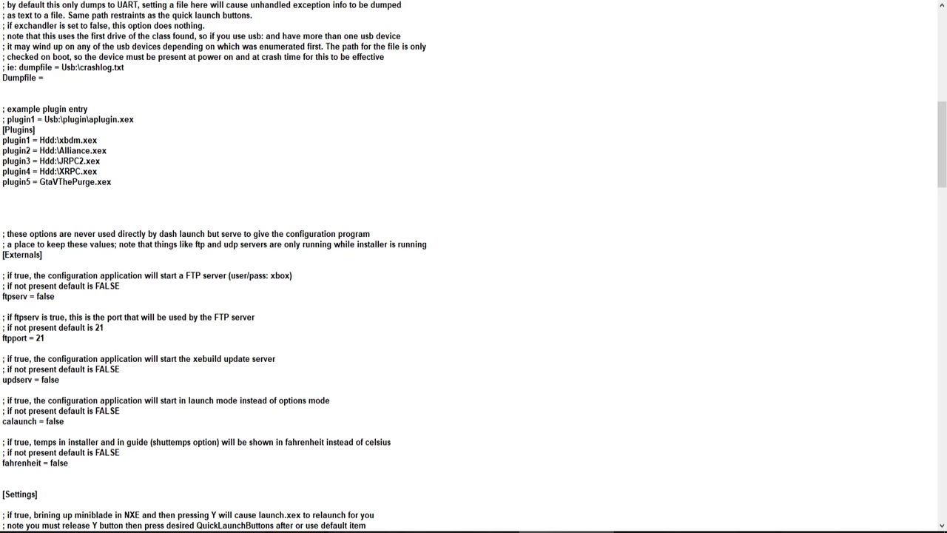
pyautogui.write('Hdd:\\')
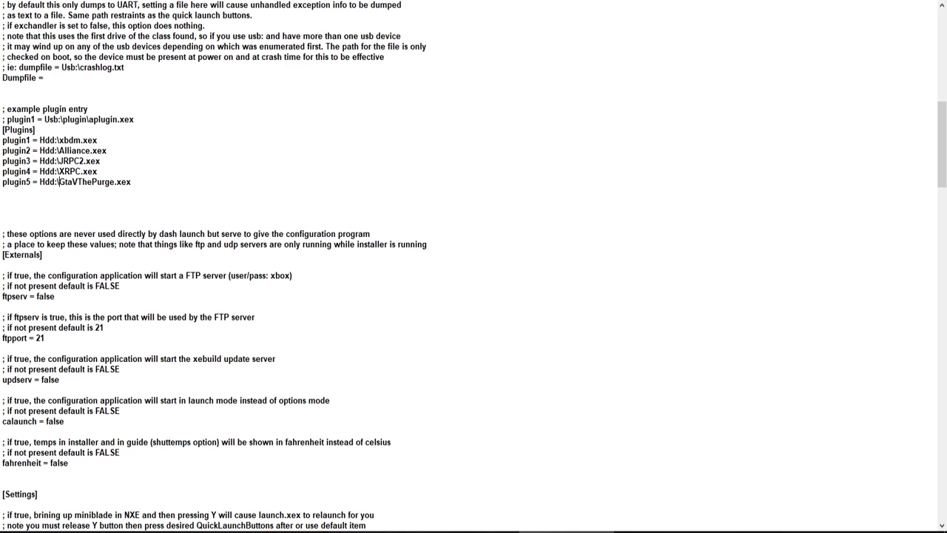
# Step: Review the remaining Externals and Settings options down to the autocont entry at the end of the launch file
pyautogui.scroll(-5, 473, 266)
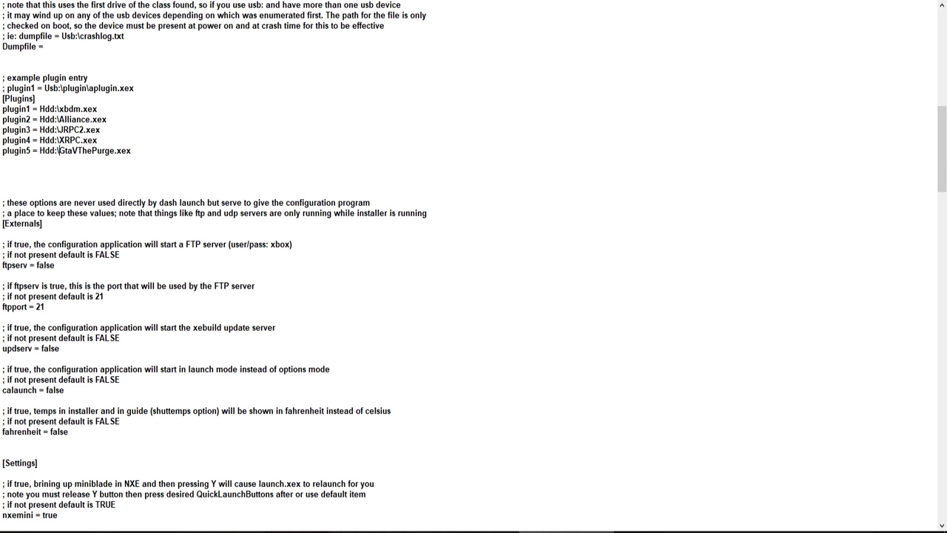
pyautogui.scroll(-8, 473, 266)
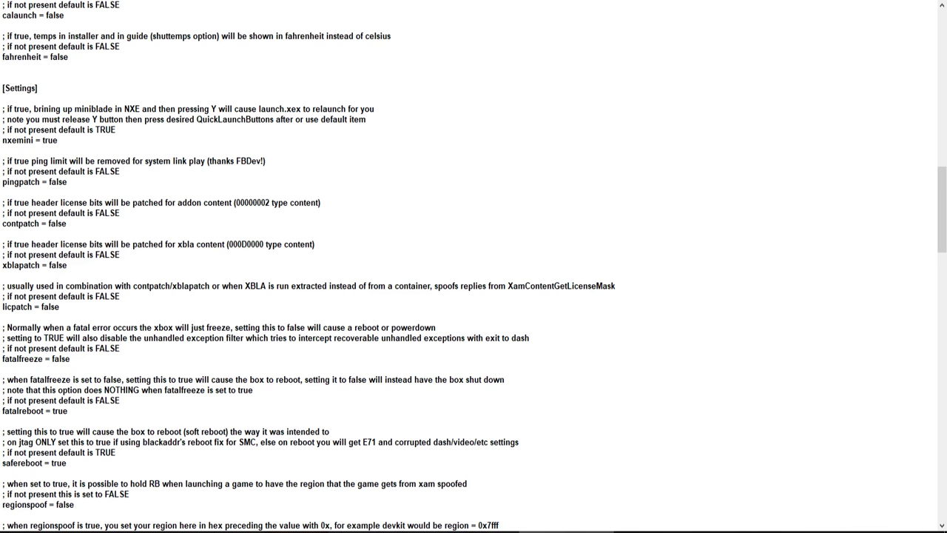
pyautogui.scroll(14, 474, 267)
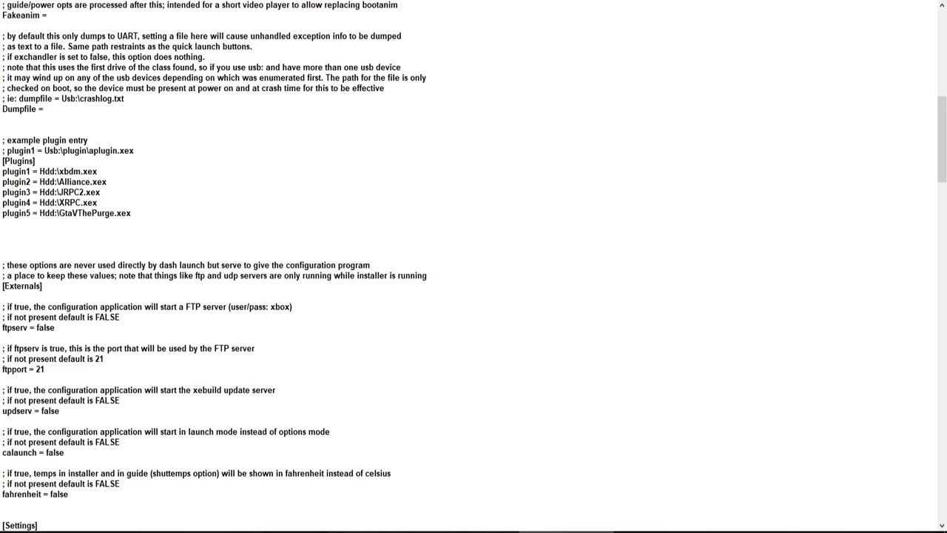
pyautogui.scroll(-20, 474, 266)
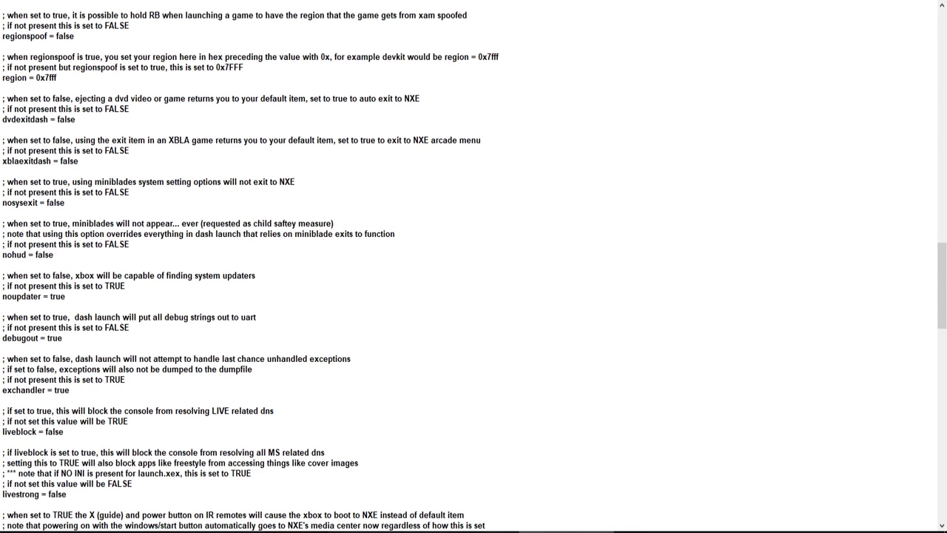
pyautogui.scroll(-20, 473, 267)
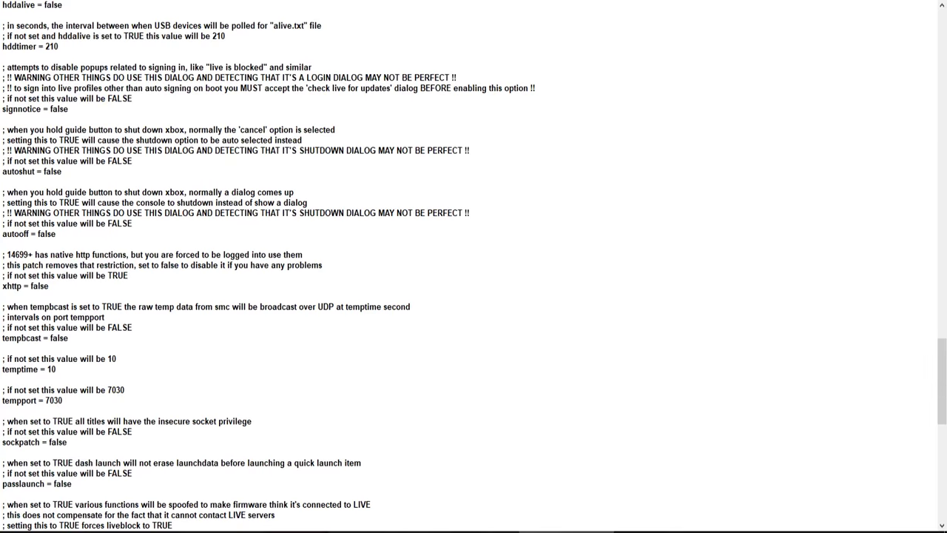
pyautogui.scroll(-15, 474, 267)
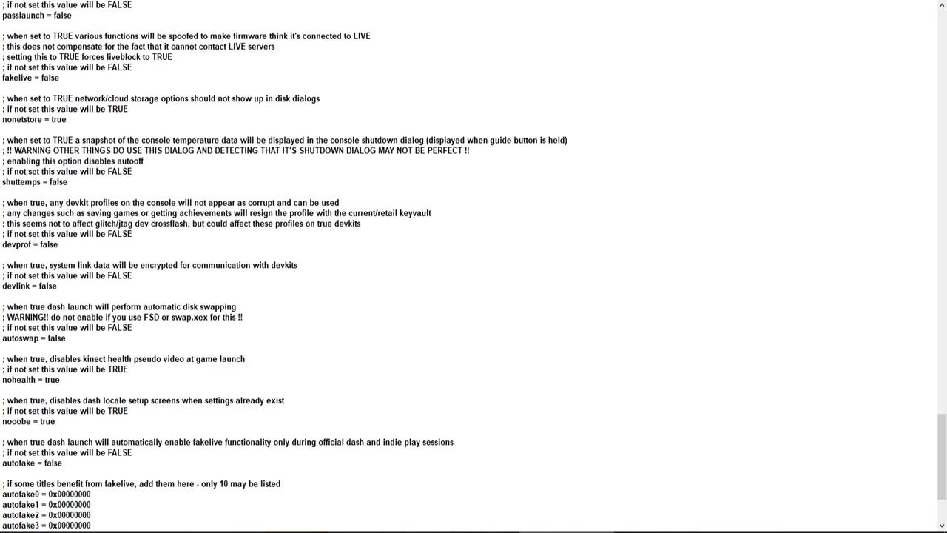
pyautogui.scroll(-4, 474, 267)
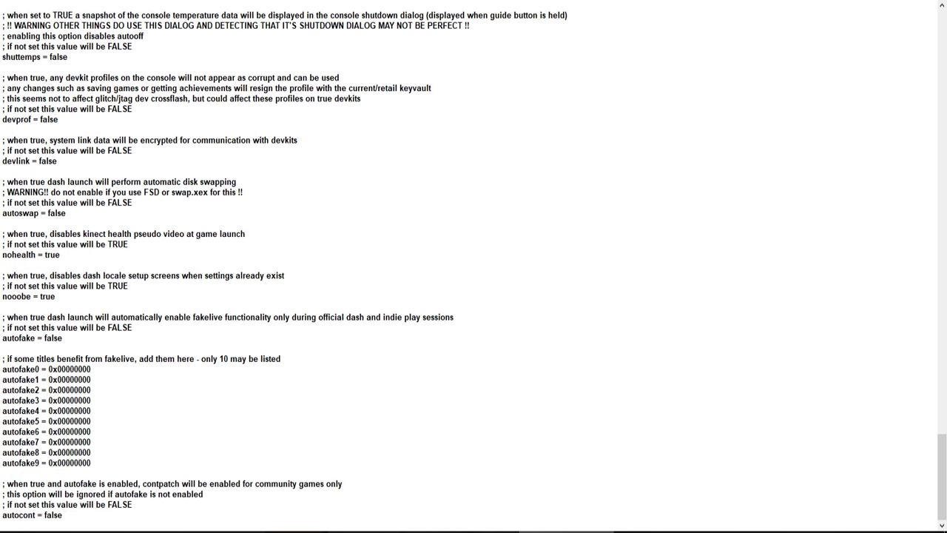
# Step: Save the launch configuration file, close it, and select it in the Xbox And KV folder
pyautogui.hotkey('alt', 'f')
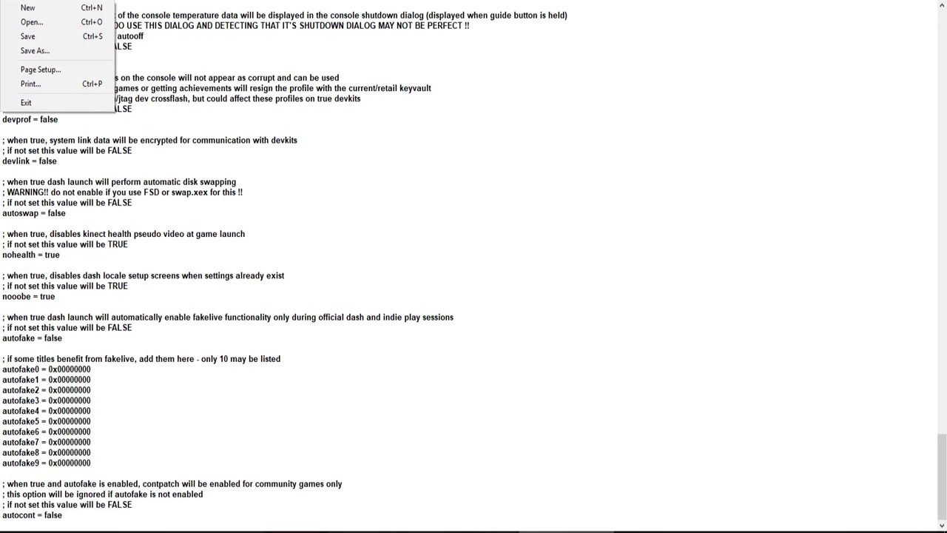
pyautogui.press('Down')
pyautogui.press('Down')
pyautogui.press('Return')
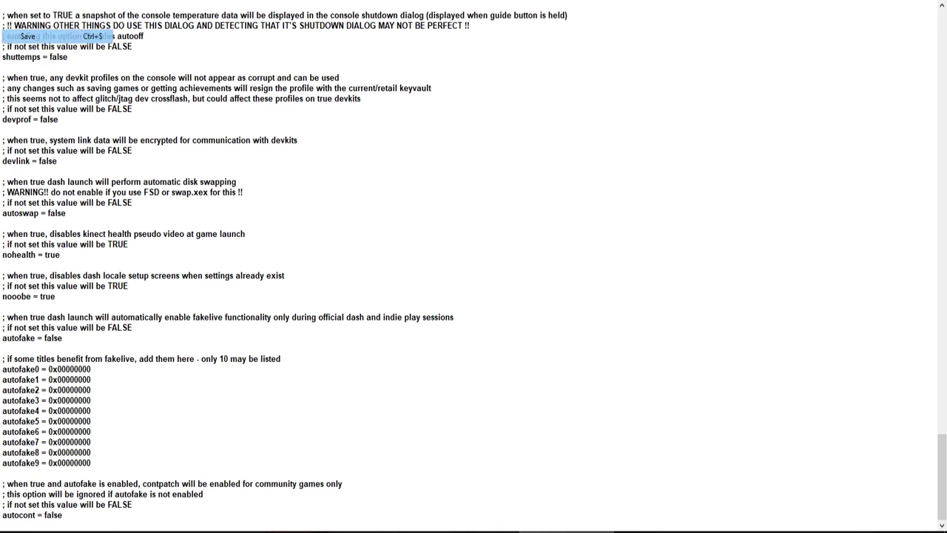
pyautogui.hotkey('alt', 'F4')
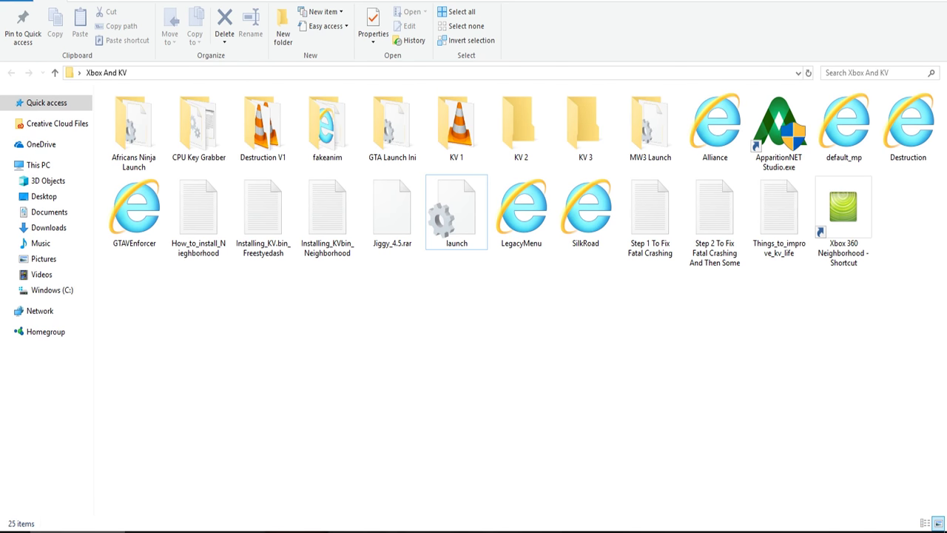
pyautogui.click(456, 215)
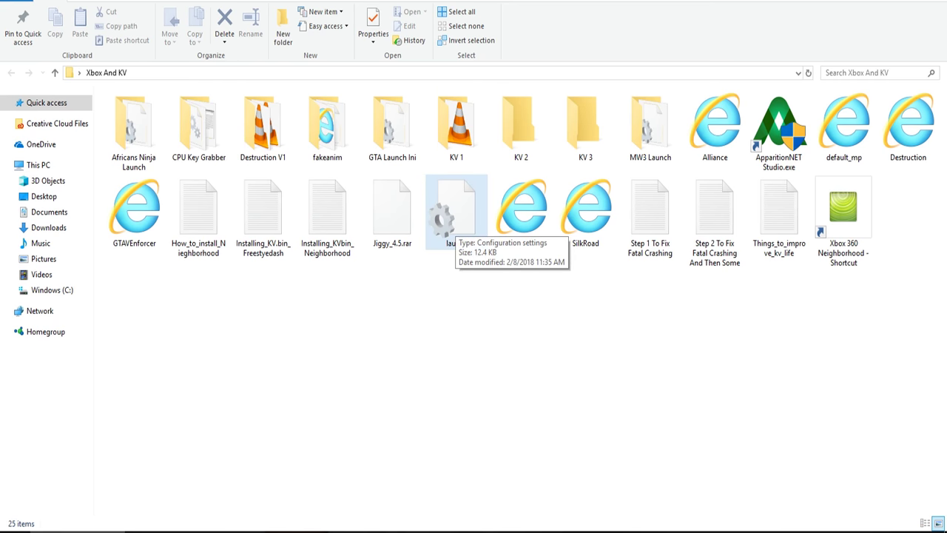
# Step: Open the launch file from the MW3 Launch folder and highlight its plugin1 to plugin5 paths
pyautogui.click(651, 132)
pyautogui.doubleClick(650, 126)
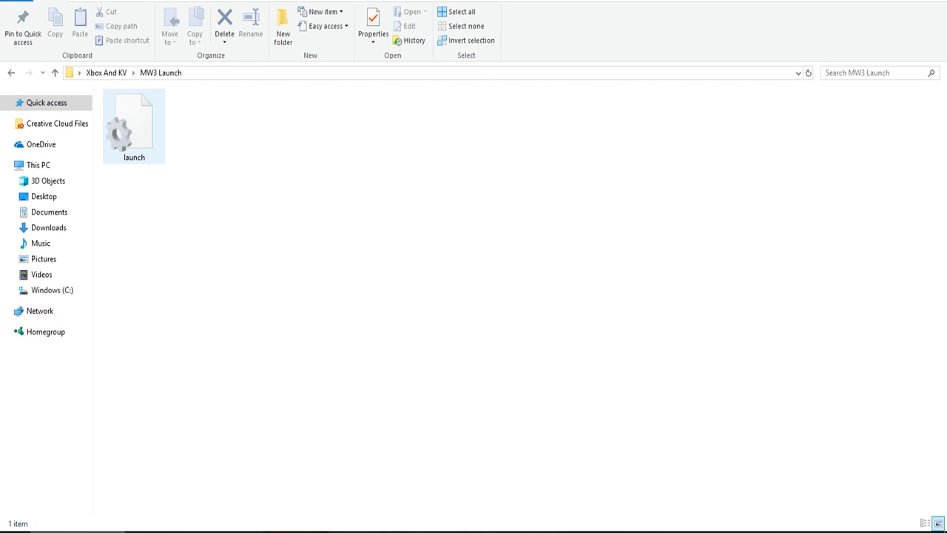
pyautogui.doubleClick(134, 126)
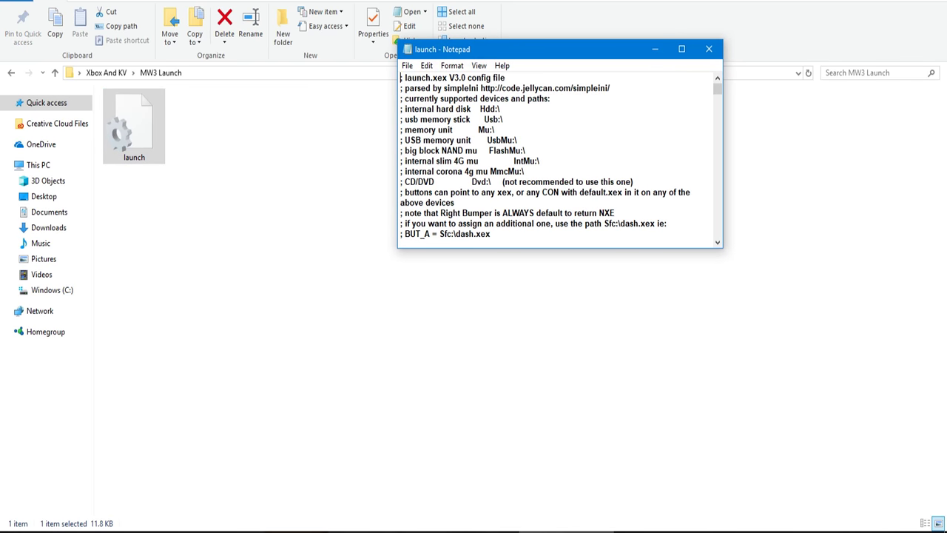
pyautogui.press('super+Up')
pyautogui.scroll(-15, 473, 266)
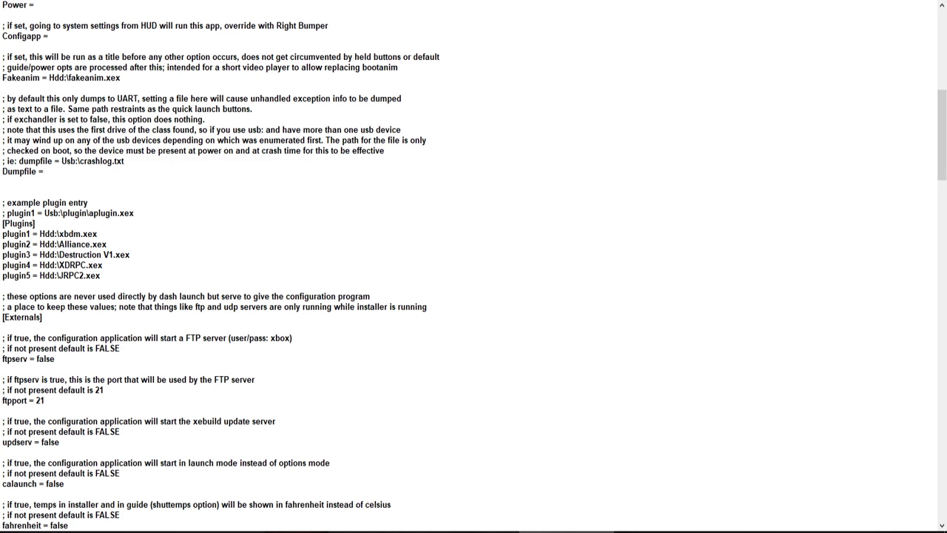
pyautogui.moveTo(100, 275); pyautogui.dragTo(39, 234)
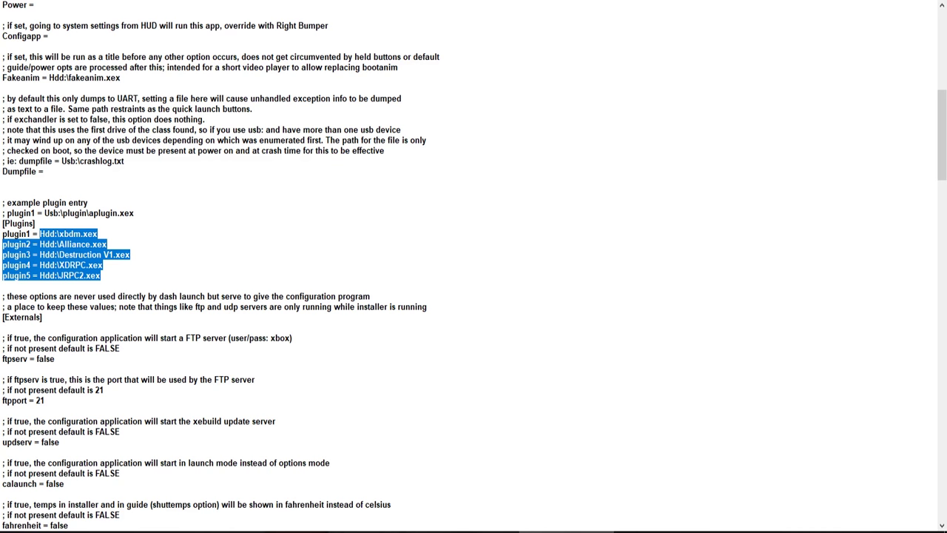
pyautogui.hotkey('alt', 'F4')
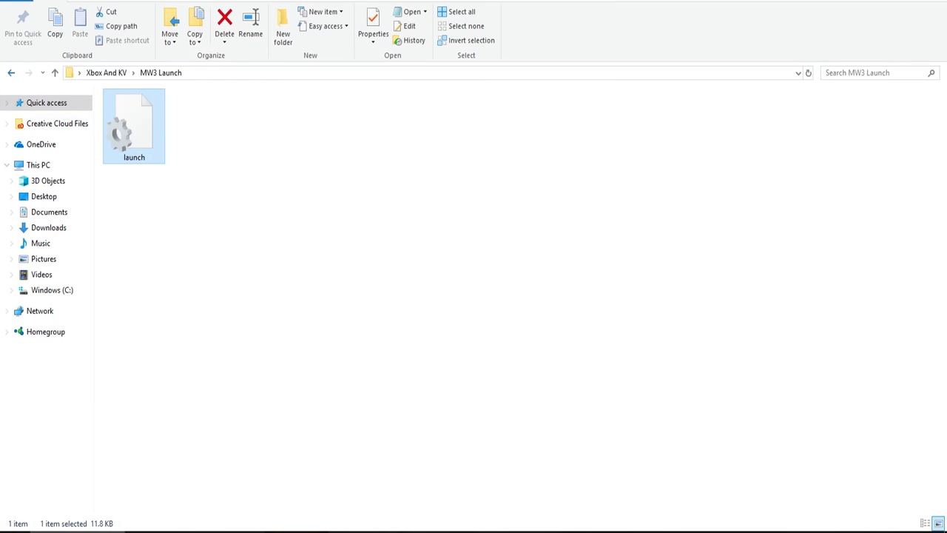
# Step: Open the launch file from GTA Launch Ini, highlight its plugin1 to plugin4 entries and compare them with the MW3 plugin list
pyautogui.press('BackSpace')
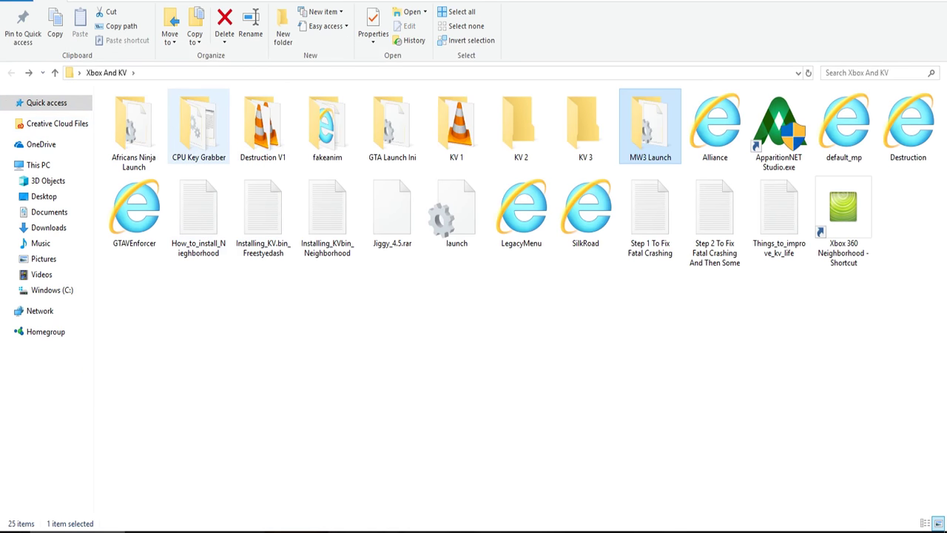
pyautogui.doubleClick(392, 126)
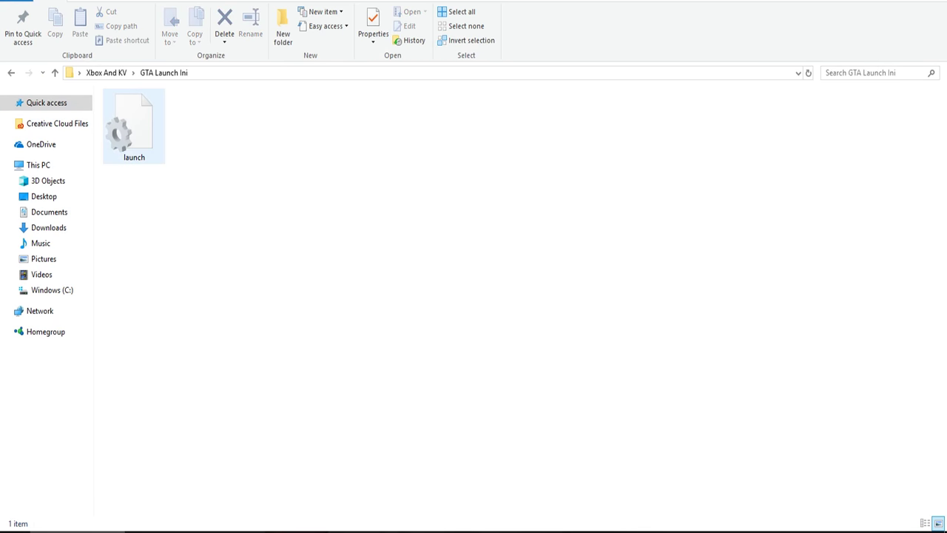
pyautogui.doubleClick(133, 126)
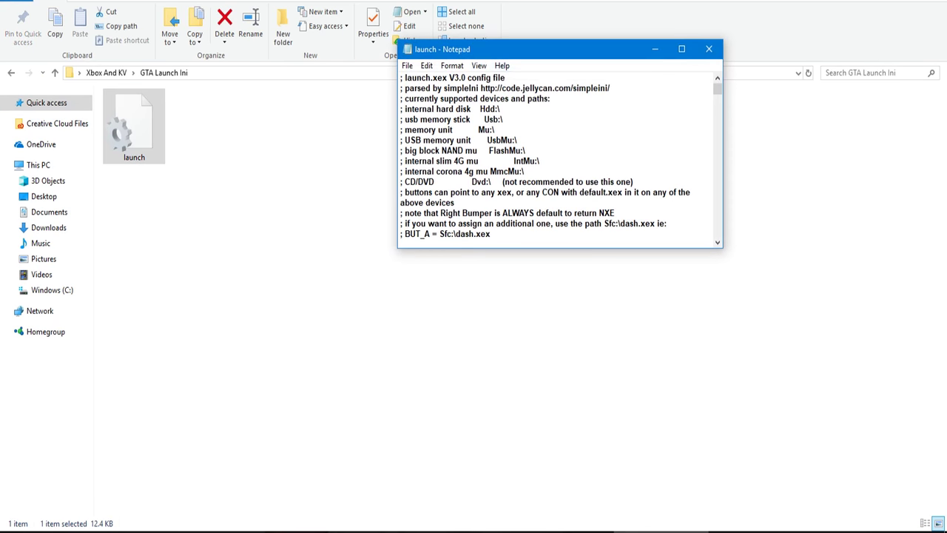
pyautogui.click(682, 49)
pyautogui.scroll(-15, 474, 267)
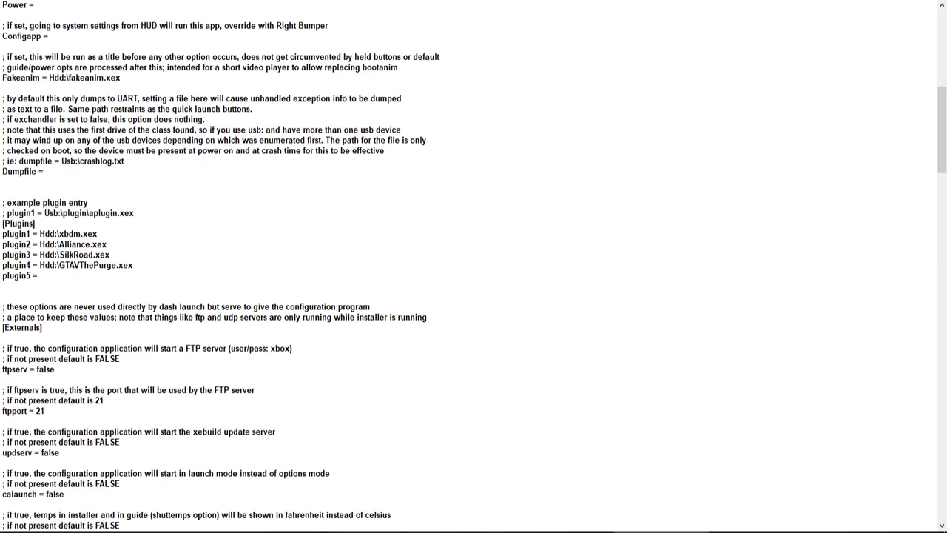
pyautogui.moveTo(134, 265); pyautogui.dragTo(3, 234)
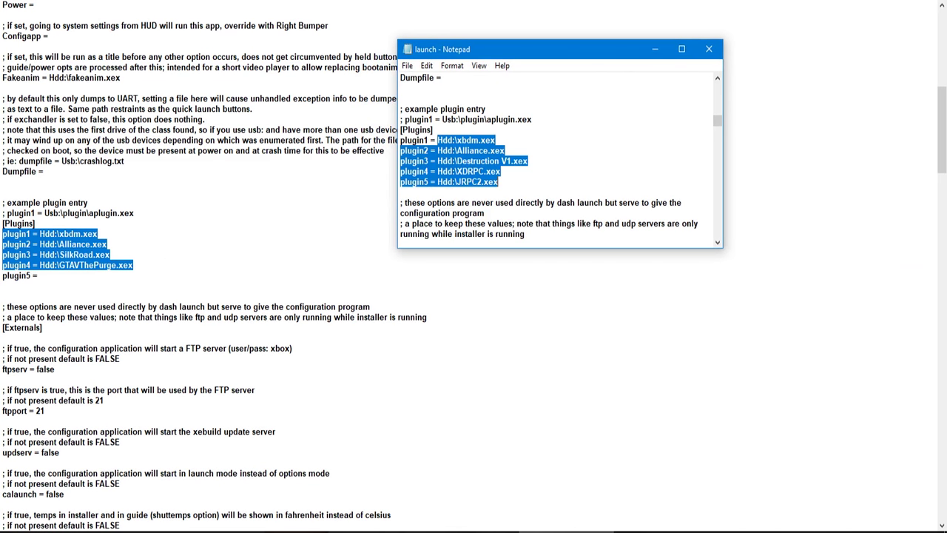
pyautogui.scroll(-1, 560, 158)
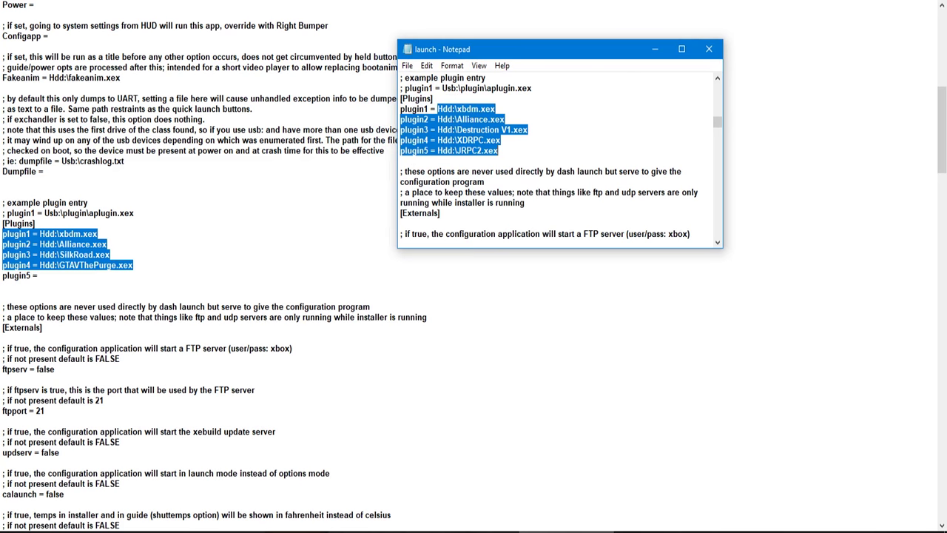
# Step: Compare the MW3 plugin list beside the GTA one, close both launch files, and return to the Xbox And KV folder
pyautogui.moveTo(518, 49); pyautogui.dragTo(268, 170)
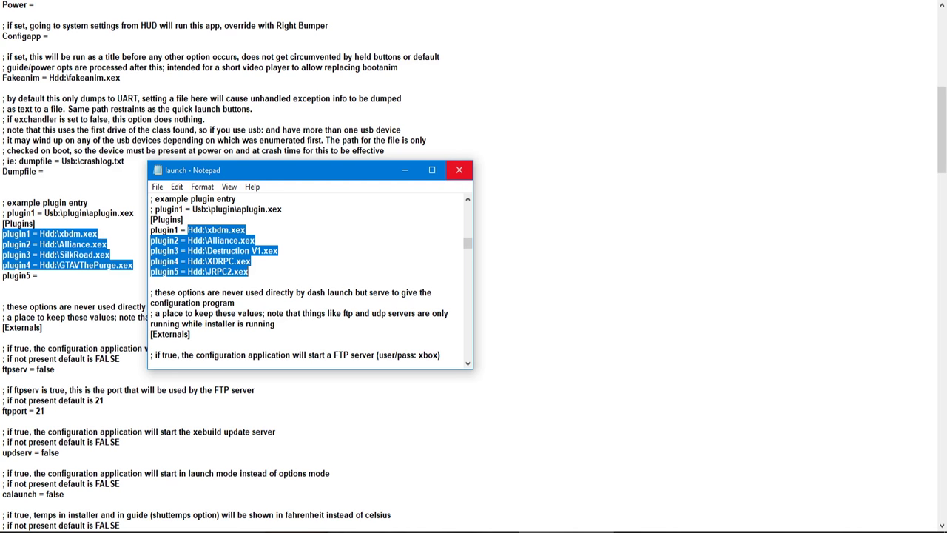
pyautogui.click(433, 170)
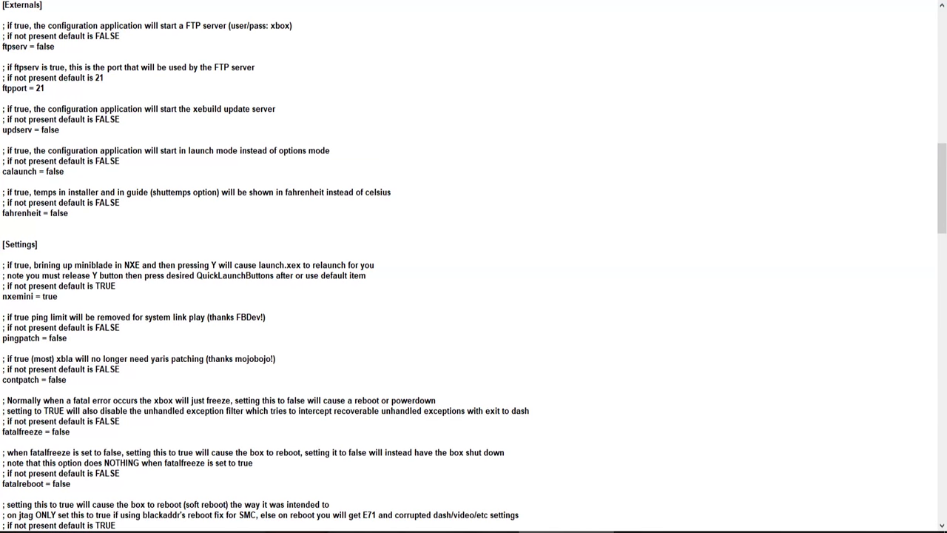
pyautogui.hotkey('alt', 'F4')
pyautogui.click(3, 191)
pyautogui.hotkey('alt', 'Tab')
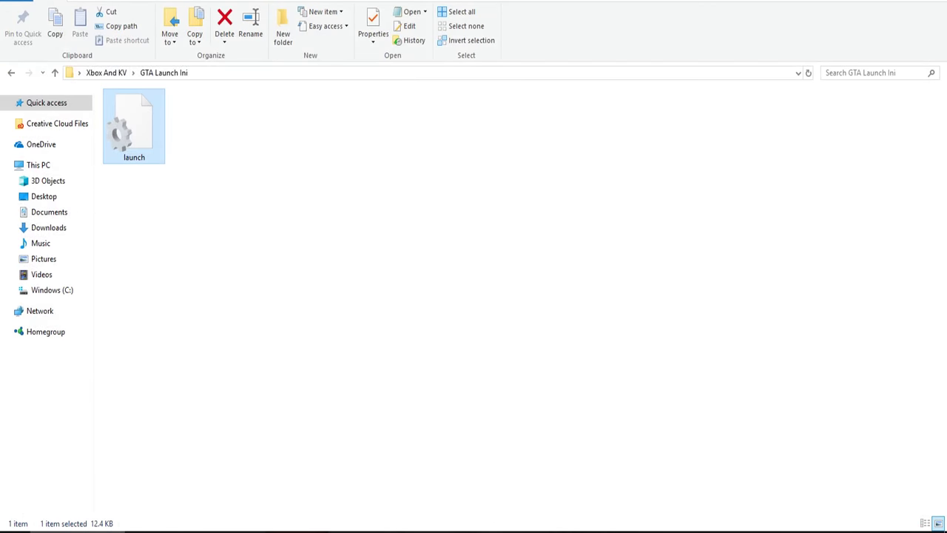
pyautogui.hotkey('ctrl', 'space')
pyautogui.press('BackSpace')
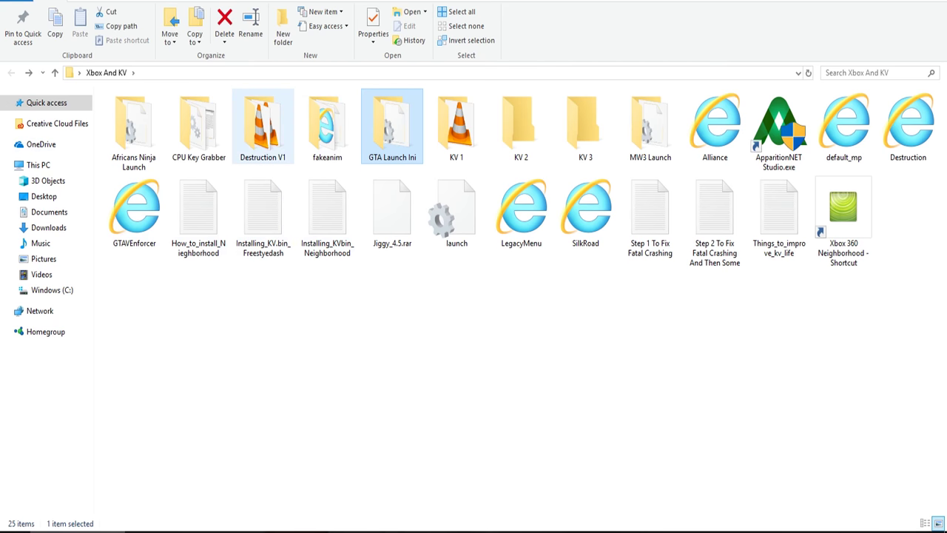
# Step: Look through the contents of the Destruction V1 and CPU Key Grabber folders and return to Xbox And KV
pyautogui.doubleClick(263, 126)
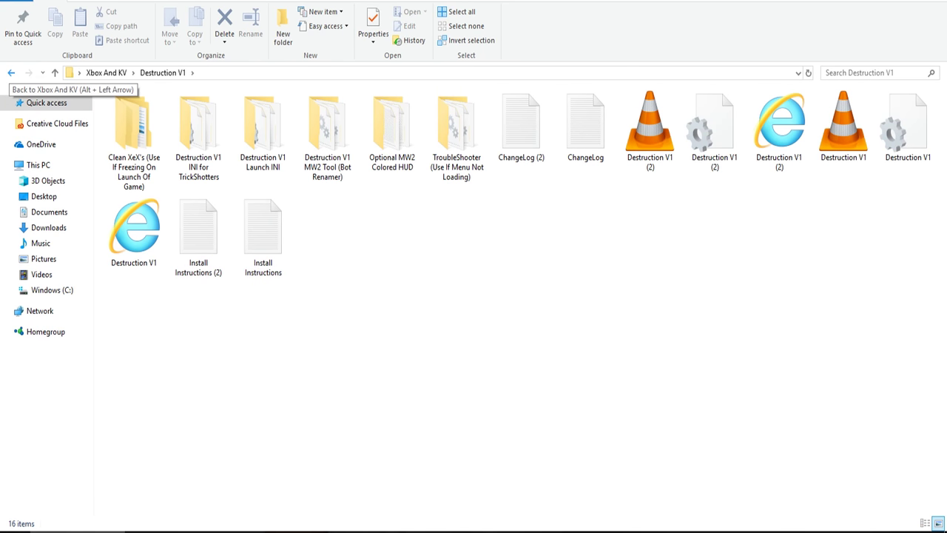
pyautogui.click(11, 73)
pyautogui.doubleClick(198, 125)
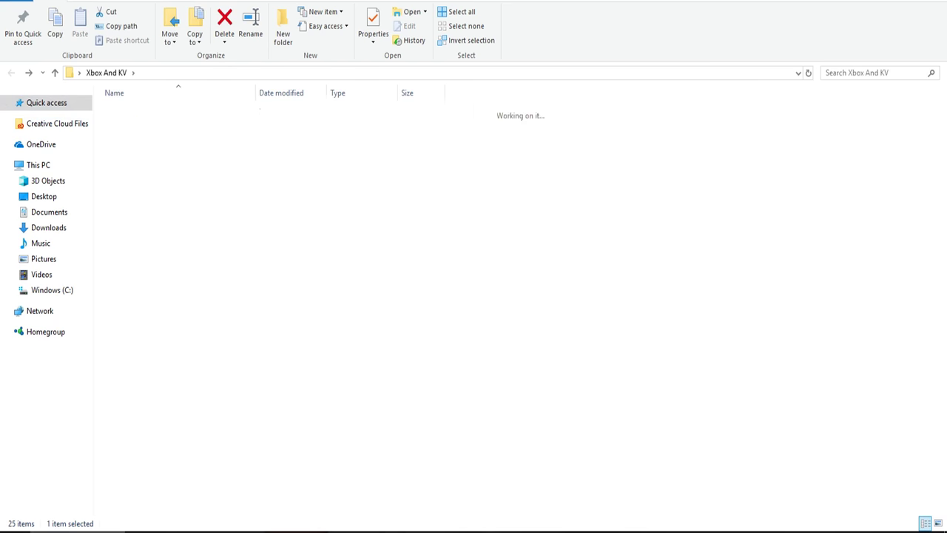
pyautogui.rightClick(254, 226)
pyautogui.moveTo(282, 253)
pyautogui.click(422, 269)
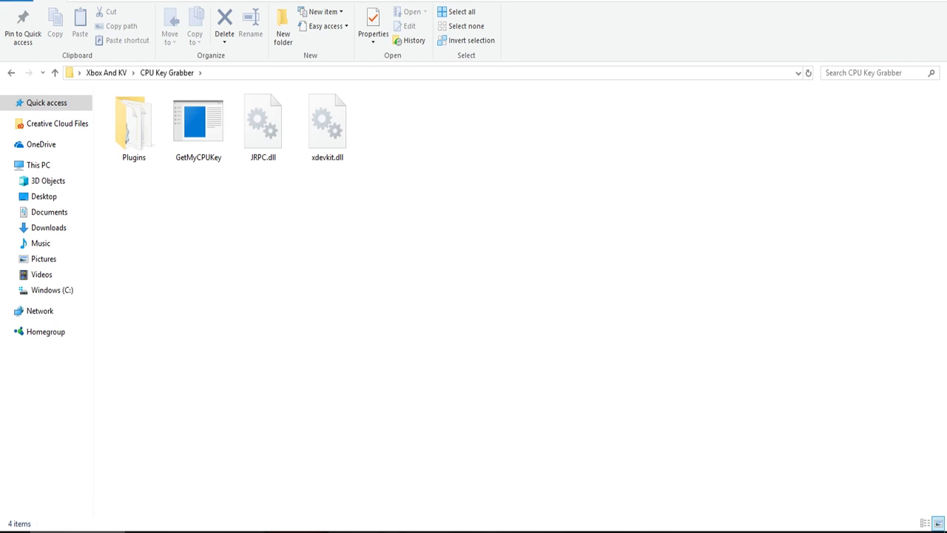
pyautogui.hotkey('alt', 'Left')
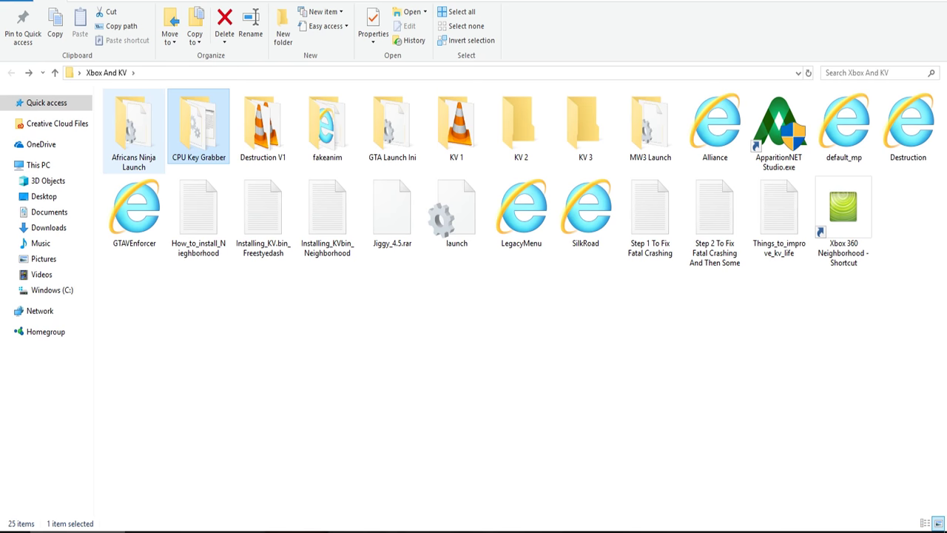
# Step: Open the launch file from the Africans Ninja Launch folder full screen and find its Plugins section
pyautogui.doubleClick(133, 130)
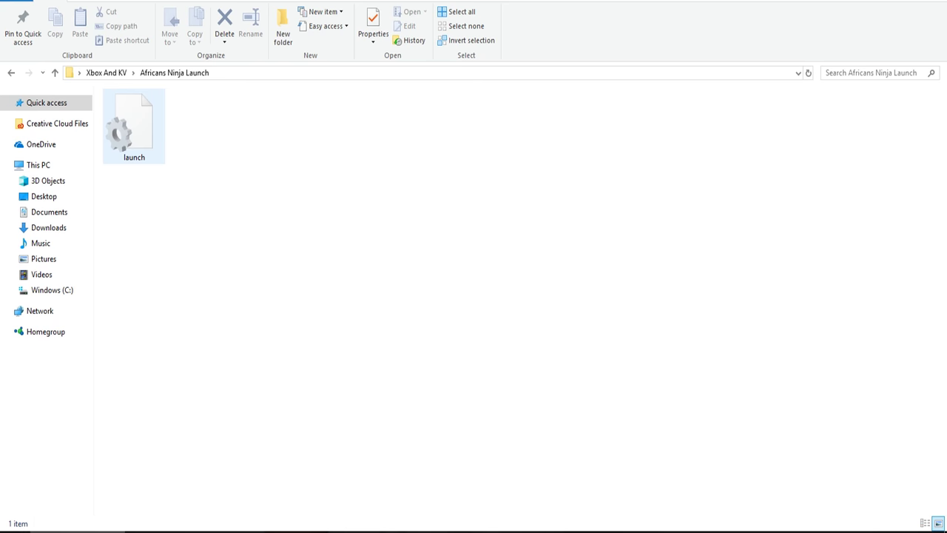
pyautogui.doubleClick(134, 126)
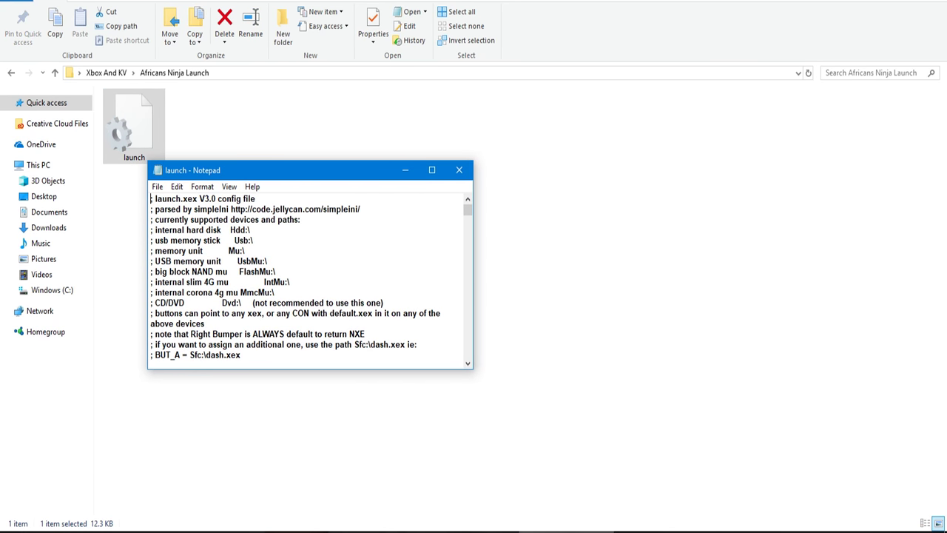
pyautogui.press('super+Up')
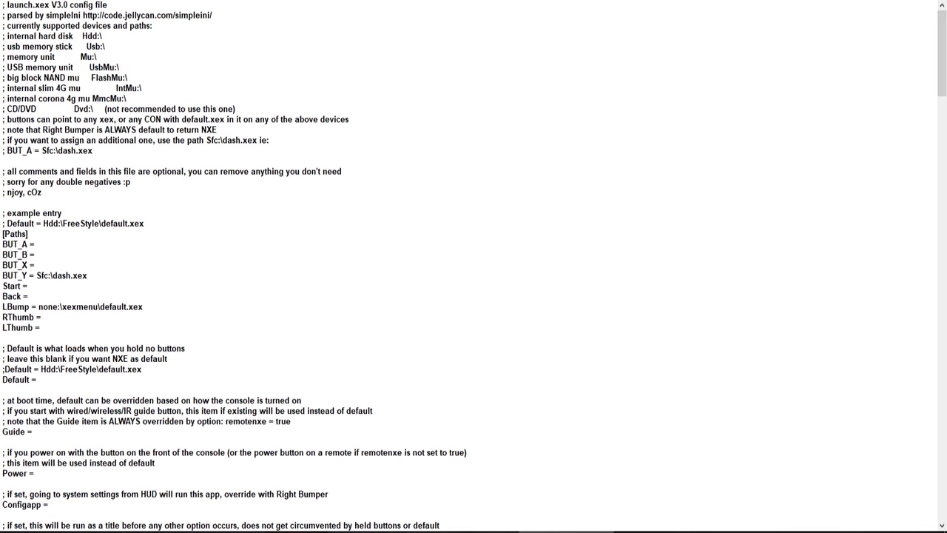
pyautogui.scroll(-6, 474, 267)
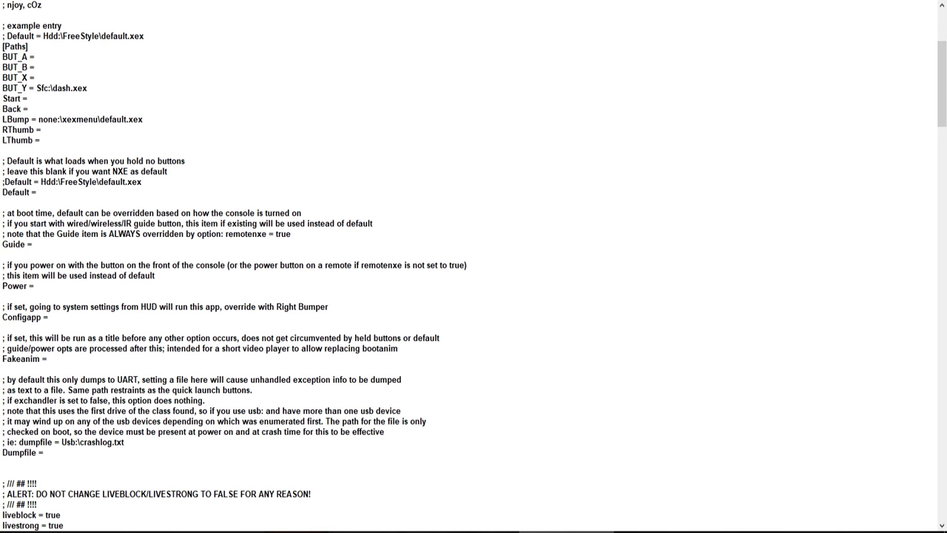
pyautogui.scroll(-10, 473, 266)
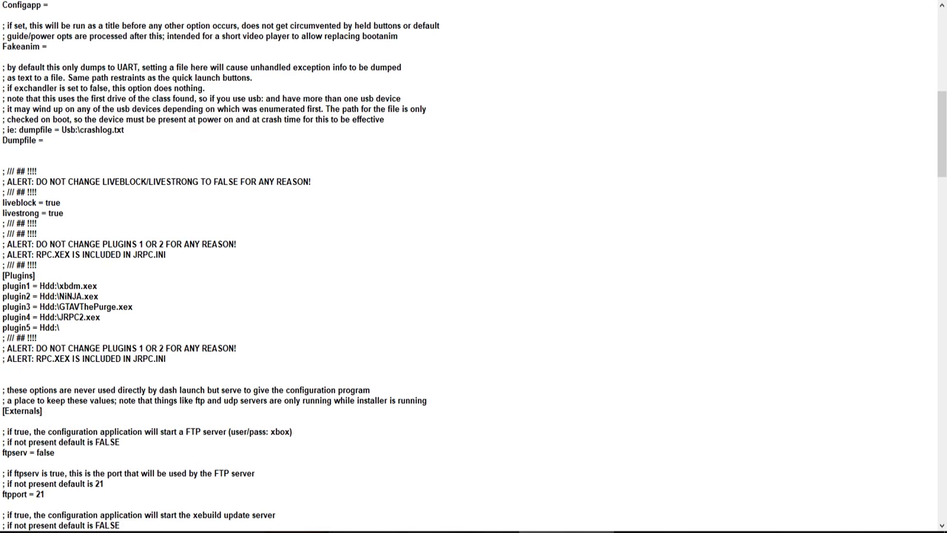
# Step: Examine the liveblock/livestrong and plugin alerts and the plugin1 to plugin5 entries in the Africans Ninja launch file
pyautogui.moveTo(2, 171); pyautogui.dragTo(37, 264)
pyautogui.click(98, 296)
pyautogui.scroll(-1, 474, 267)
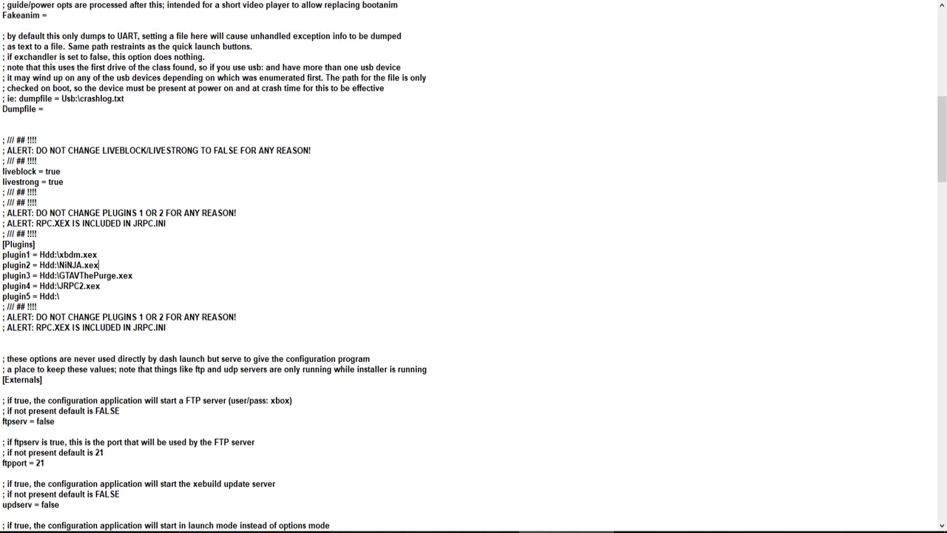
pyautogui.scroll(-1, 474, 267)
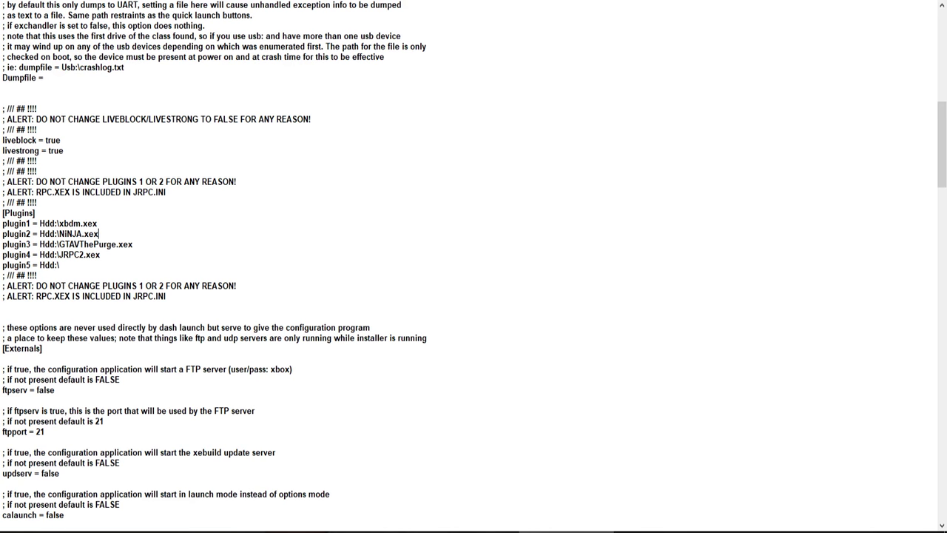
pyautogui.scroll(-1, 474, 267)
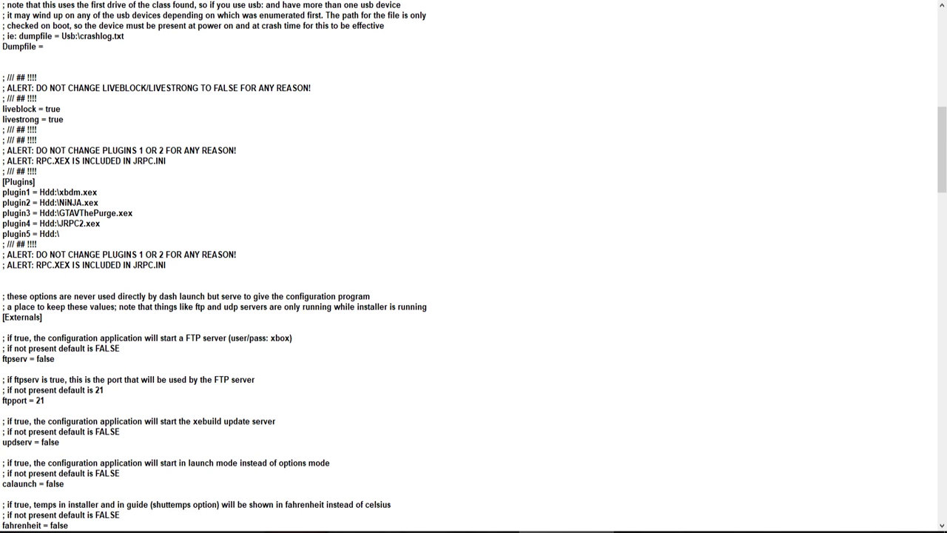
pyautogui.moveTo(97, 191); pyautogui.dragTo(59, 202)
pyautogui.moveTo(133, 213); pyautogui.dragTo(63, 223)
pyautogui.click(59, 233)
# Step: Review the remaining Settings options in the Africans Ninja launch file, close it, and return to the Xbox And KV folder
pyautogui.scroll(-15, 474, 266)
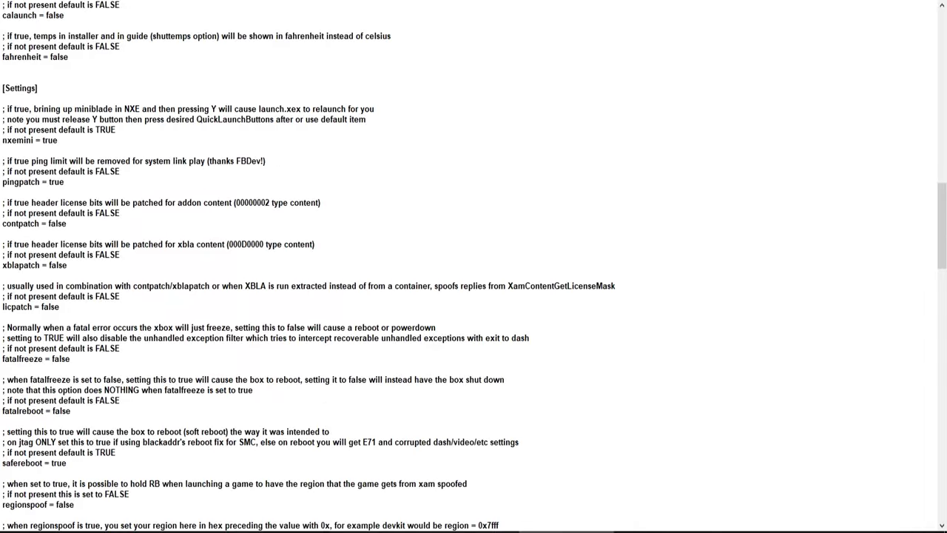
pyautogui.scroll(-20, 474, 266)
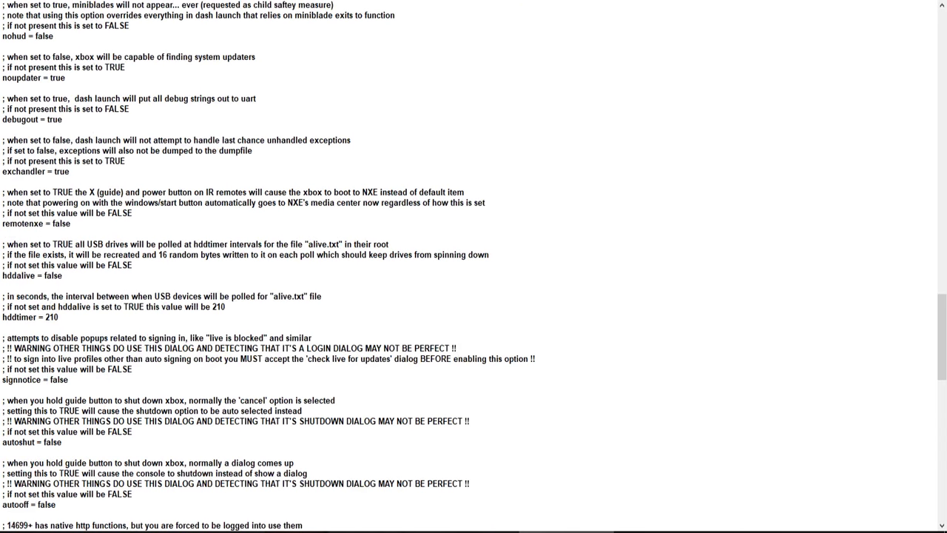
pyautogui.scroll(-17, 474, 267)
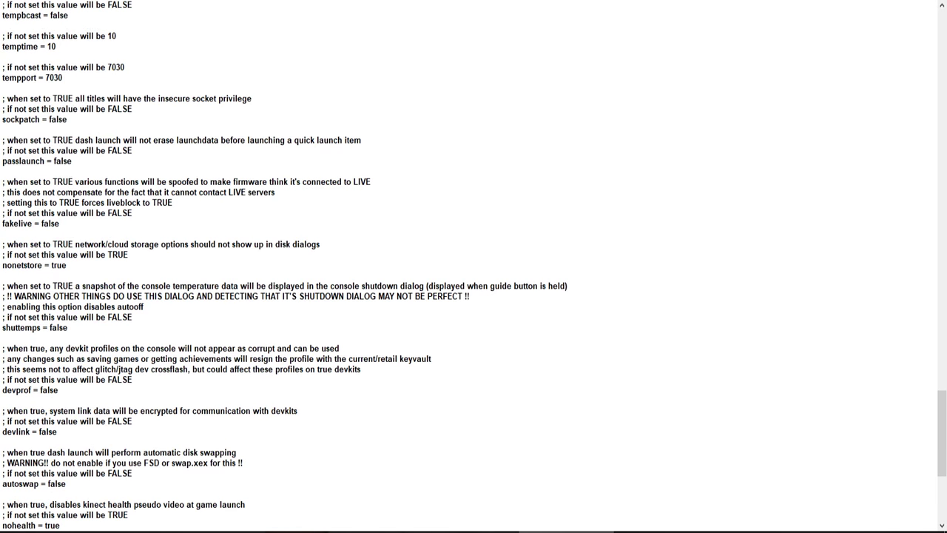
pyautogui.scroll(-9, 474, 267)
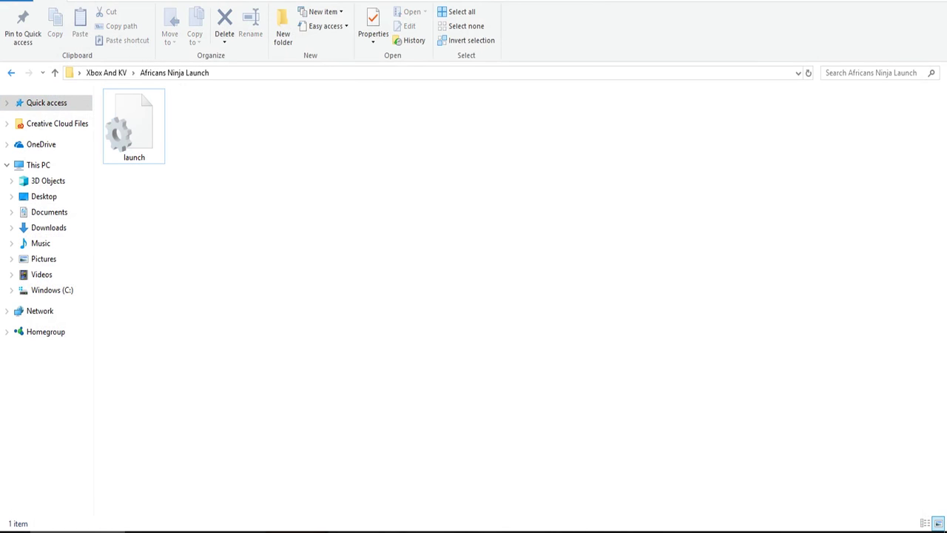
pyautogui.press('BackSpace')
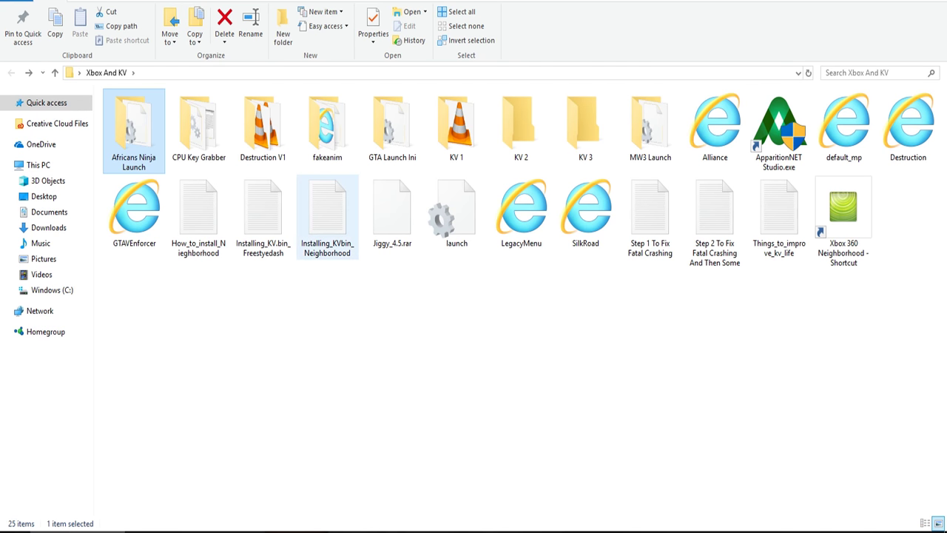
# Step: Point out both fatal-crash fix guides, read Step 1 To Fix Fatal Crashing full screen, and close it
pyautogui.click(650, 215)
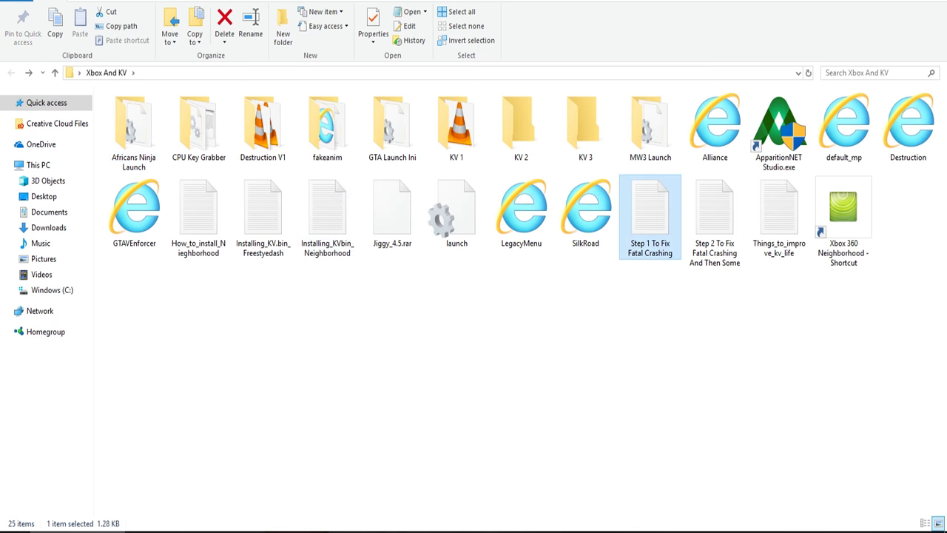
pyautogui.click(714, 219)
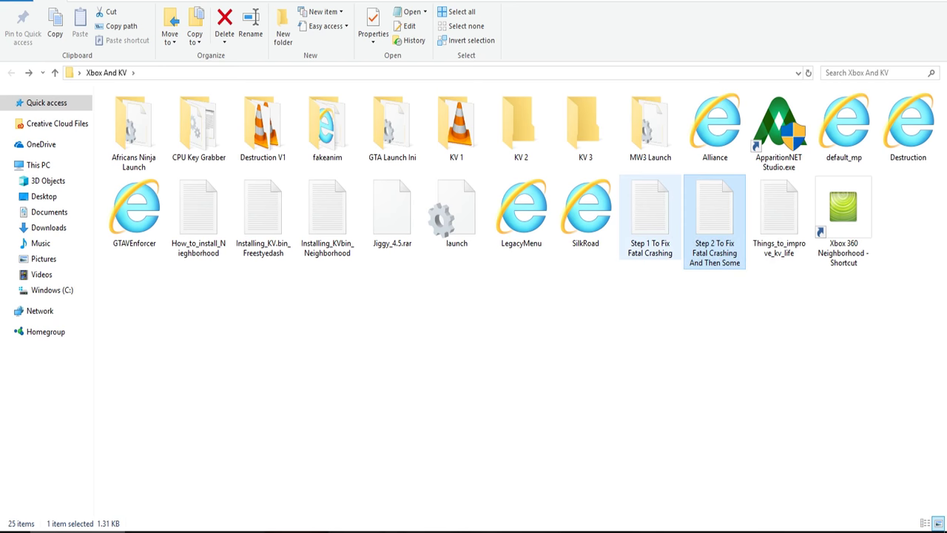
pyautogui.click(666, 282)
pyautogui.doubleClick(650, 215)
pyautogui.press('Return')
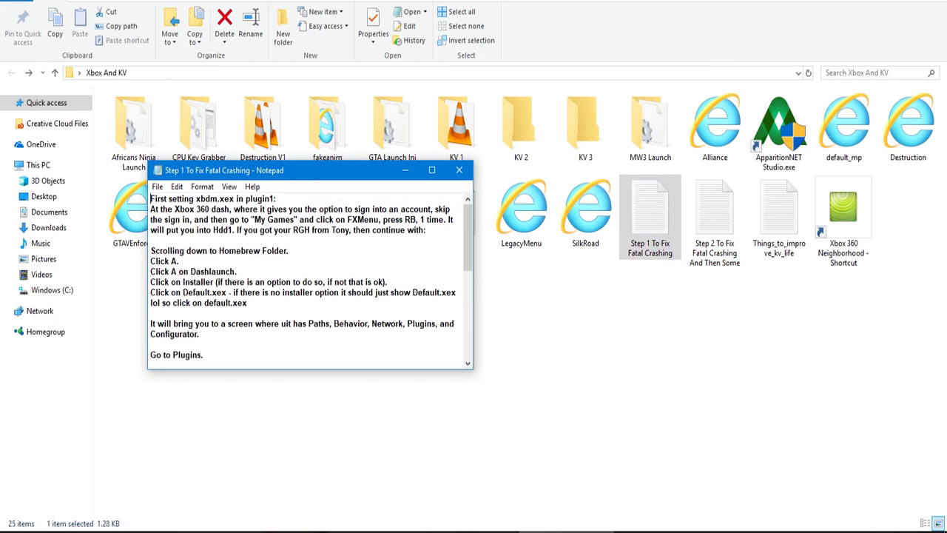
pyautogui.press('super+Up')
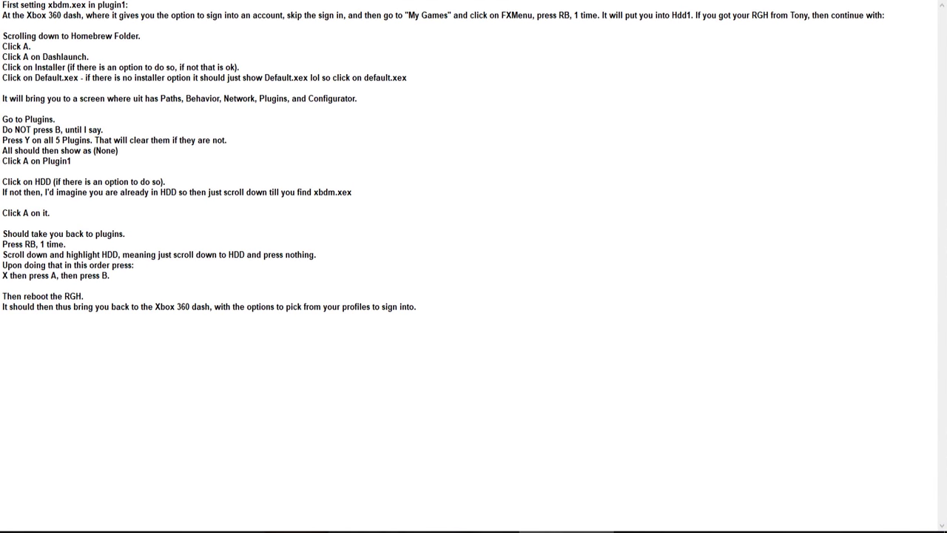
pyautogui.hotkey('alt', 'F4')
# Step: Open the Things_to_improve_kv_life text file full screen and read its tips
pyautogui.click(740, 296)
pyautogui.doubleClick(779, 216)
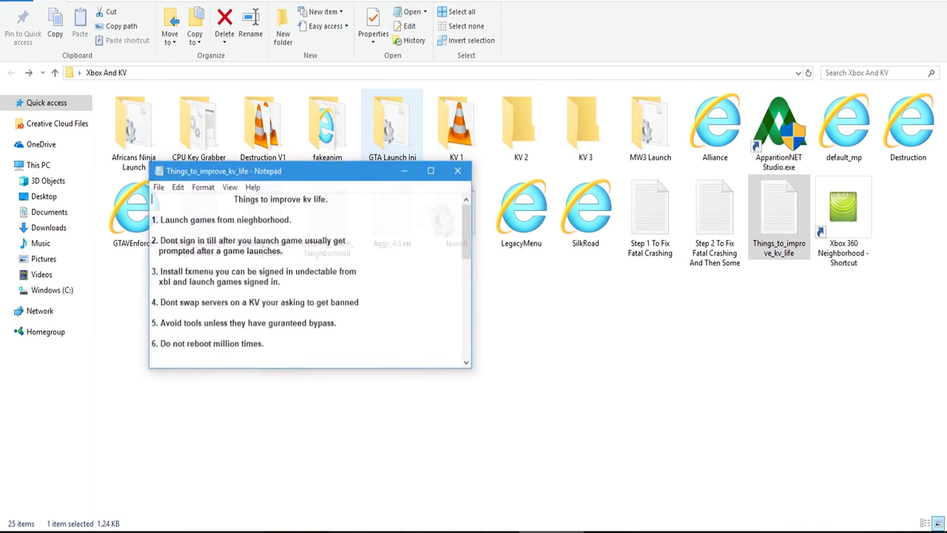
pyautogui.press('super+Up')
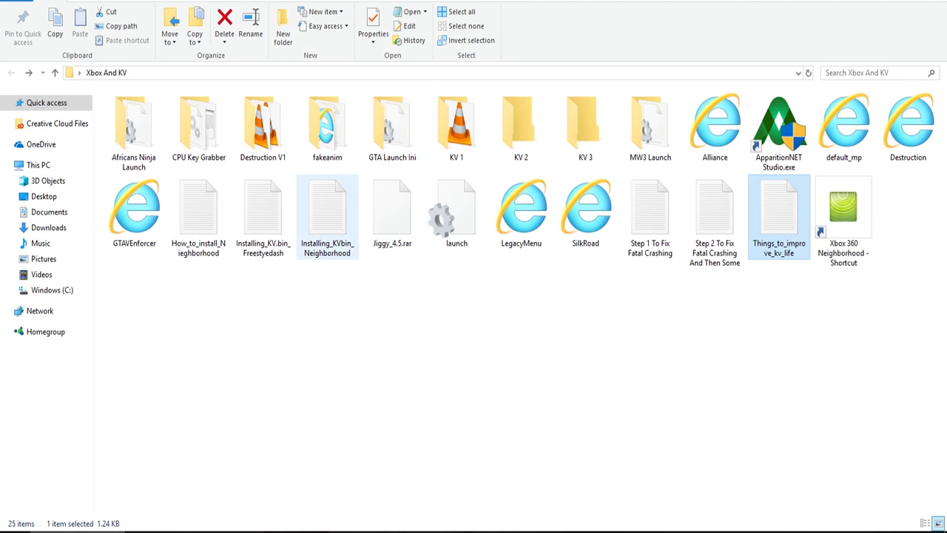
# Step: Read the Installing_KVbin_Neighborhood and Installing_KV.bin_Freestyedash guides full screen, closing each one
pyautogui.doubleClick(327, 215)
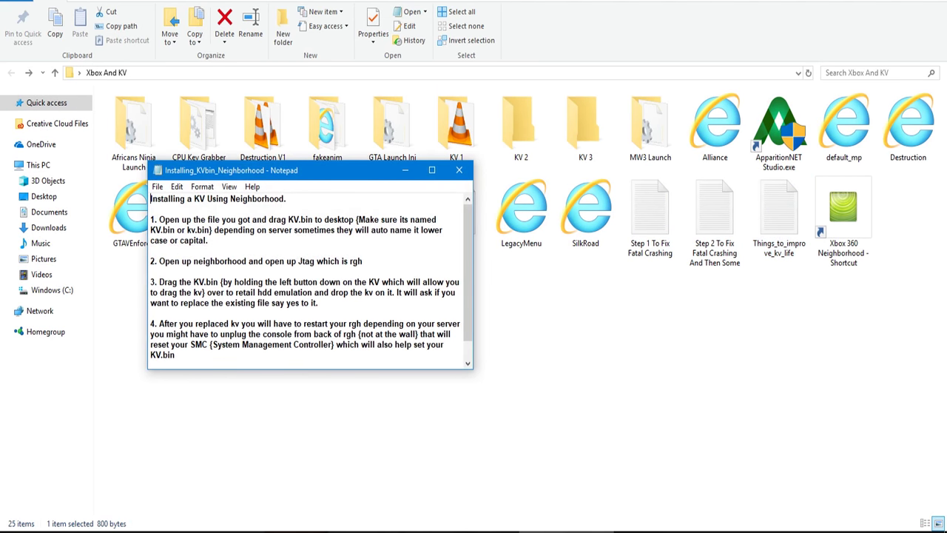
pyautogui.press('super+Up')
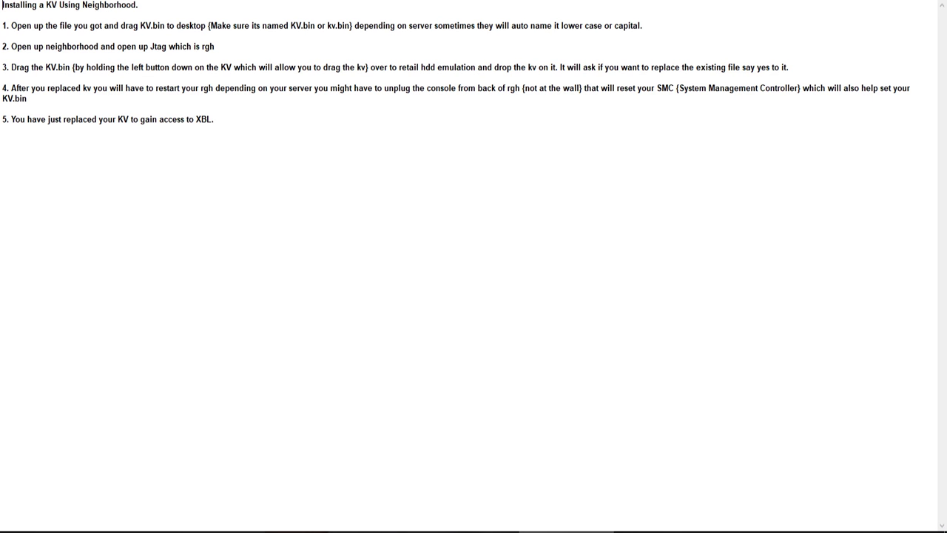
pyautogui.hotkey('alt', 'F4')
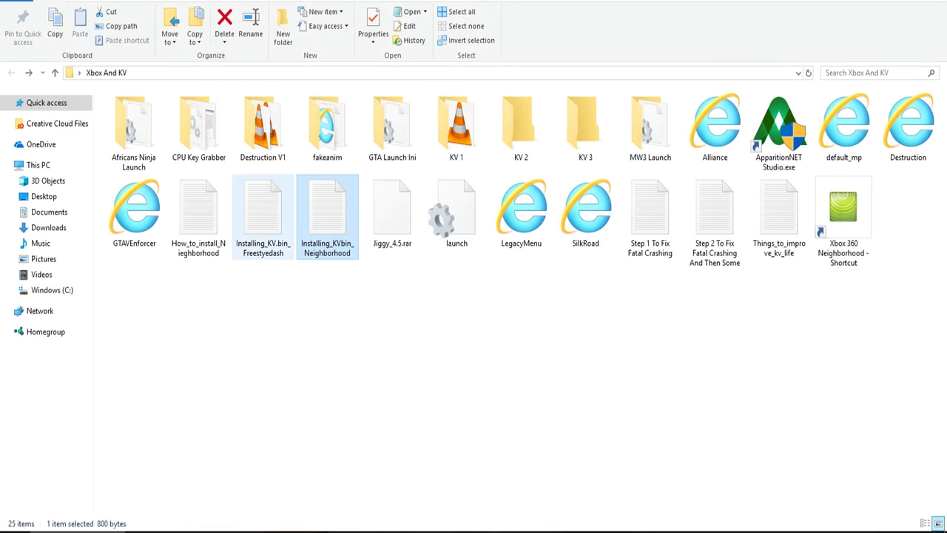
pyautogui.doubleClick(261, 211)
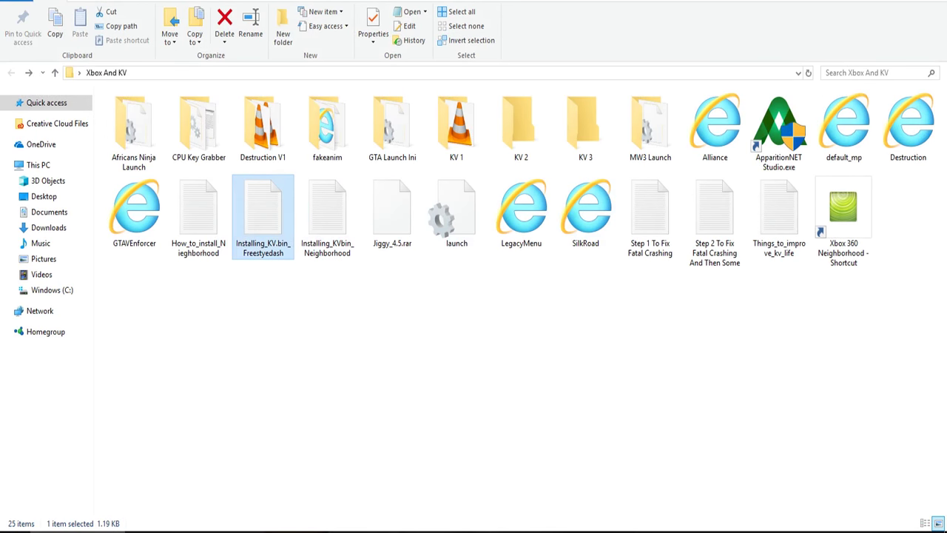
pyautogui.press('super+Up')
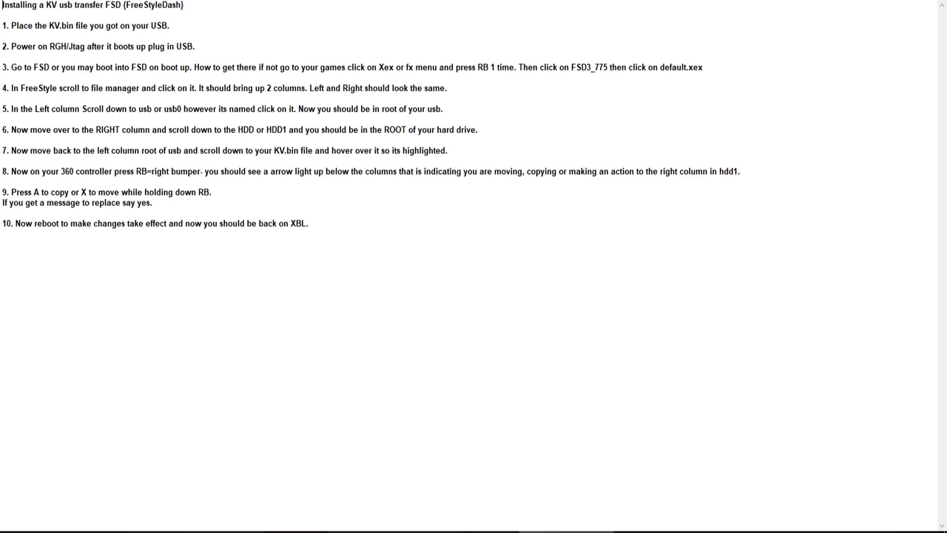
pyautogui.hotkey('alt', 'F4')
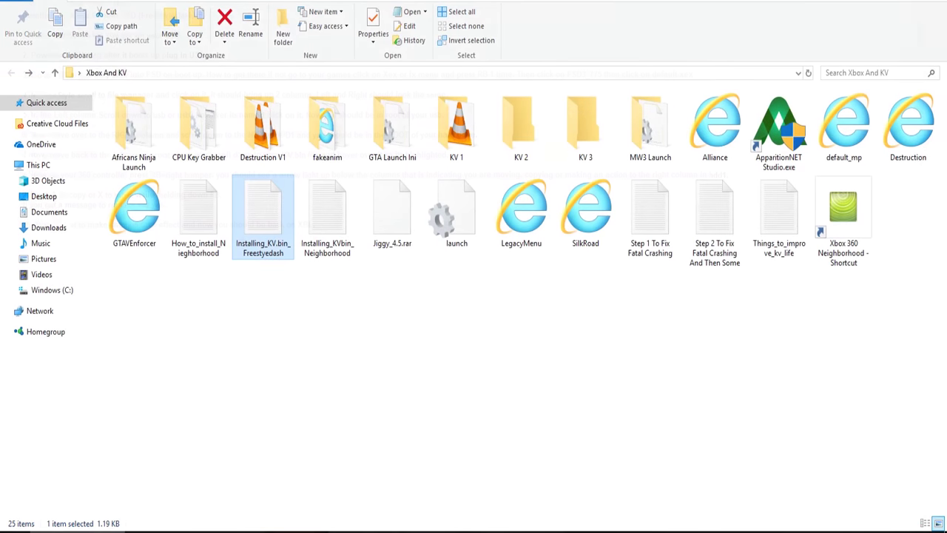
# Step: Read the How_to_install_Nieghborhood instructions full screen and close the file
pyautogui.press('Left')
pyautogui.press('Return')
pyautogui.press('super+Up')
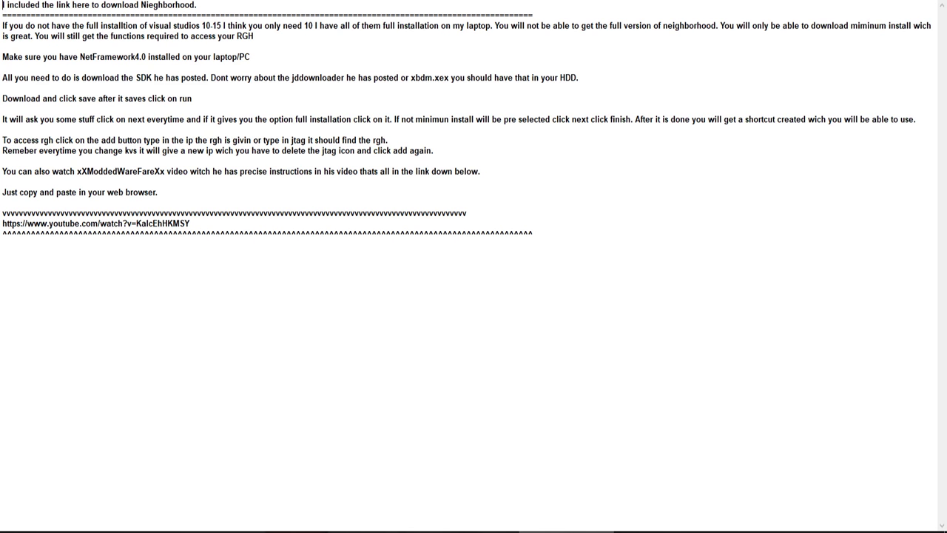
pyautogui.hotkey('alt', 'F4')
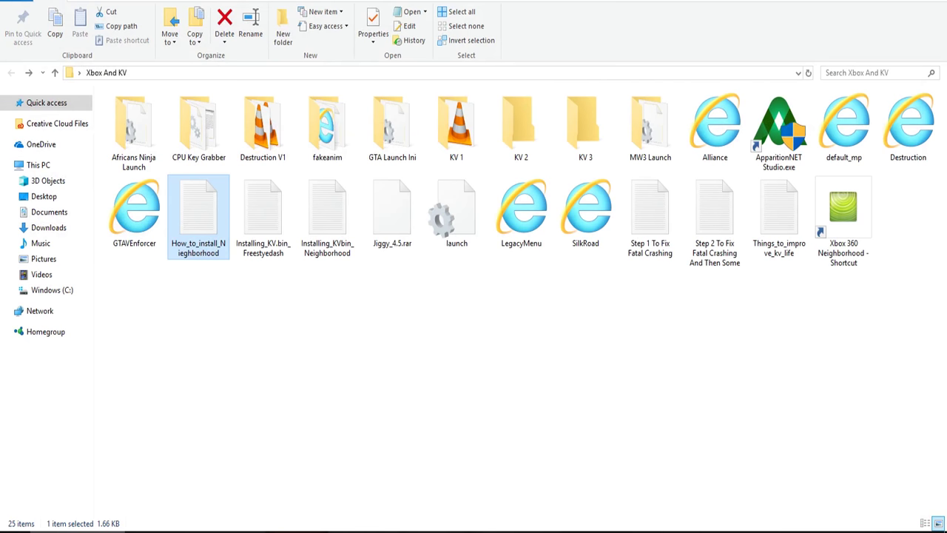
# Step: Clear the file selection, open the fakeanim folder and display its contents as large icons
pyautogui.press('Escape')
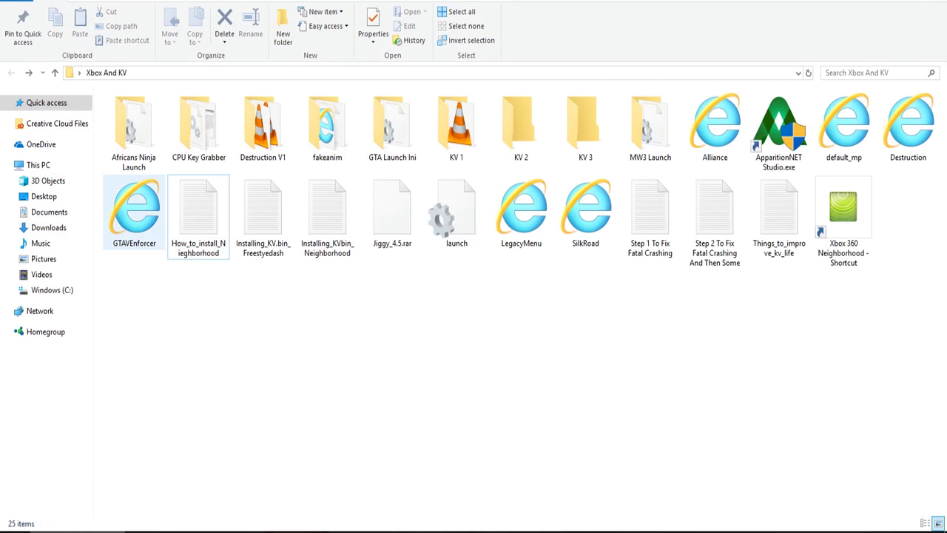
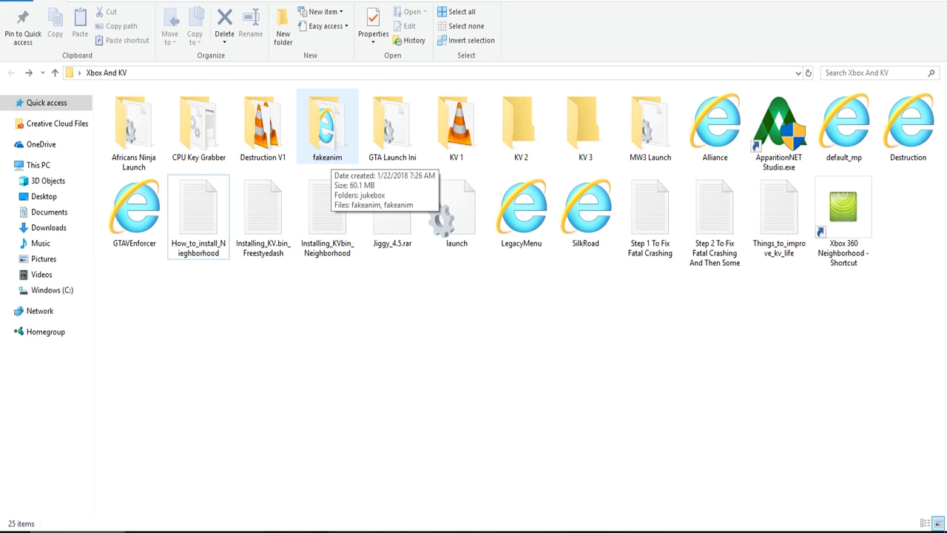
pyautogui.doubleClick(327, 127)
pyautogui.rightClick(202, 235)
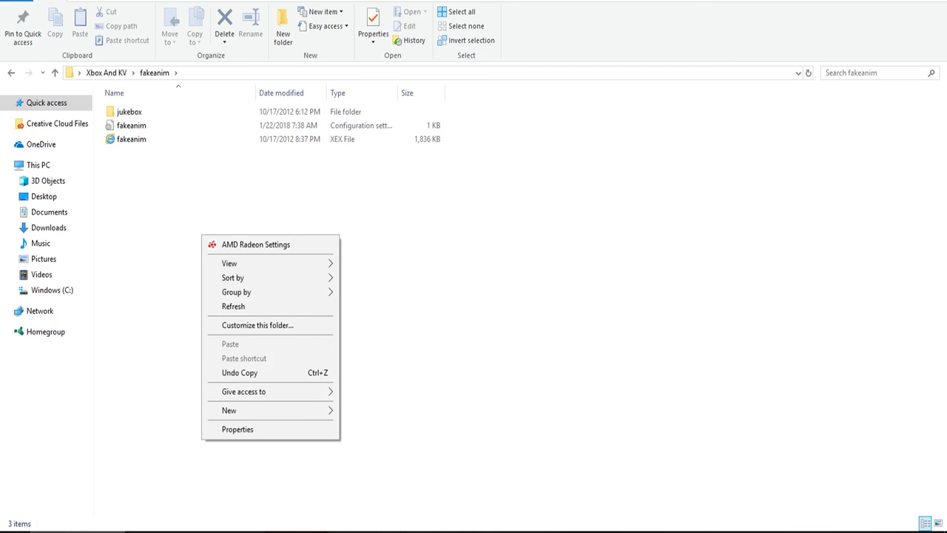
pyautogui.moveTo(311, 264)
pyautogui.click(376, 277)
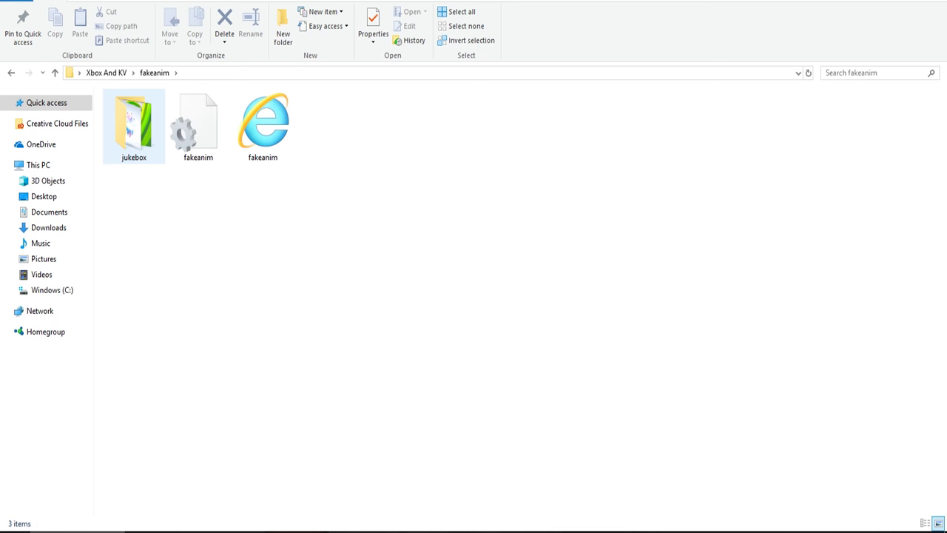
# Step: Look through the boot animation files in the jukebox subfolder and return to the Xbox And KV folder
pyautogui.doubleClick(134, 126)
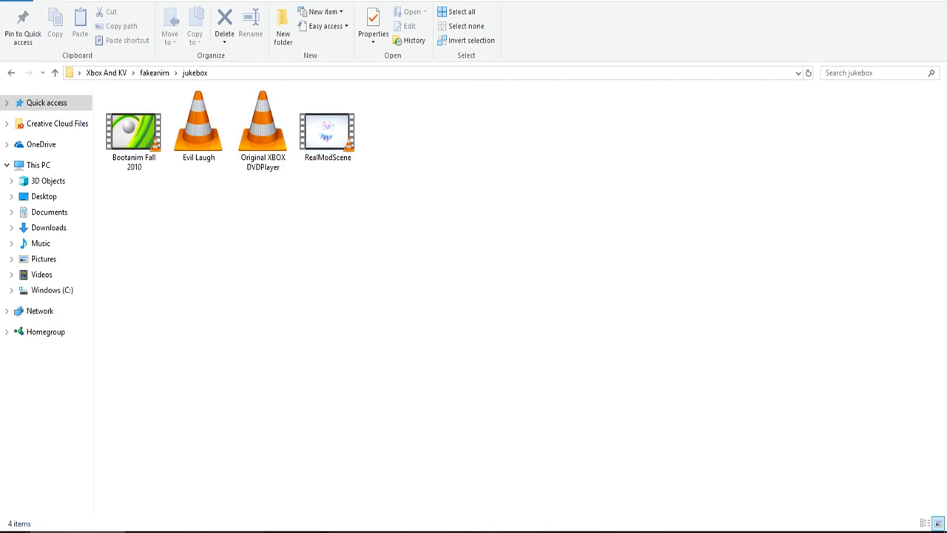
pyautogui.click(11, 72)
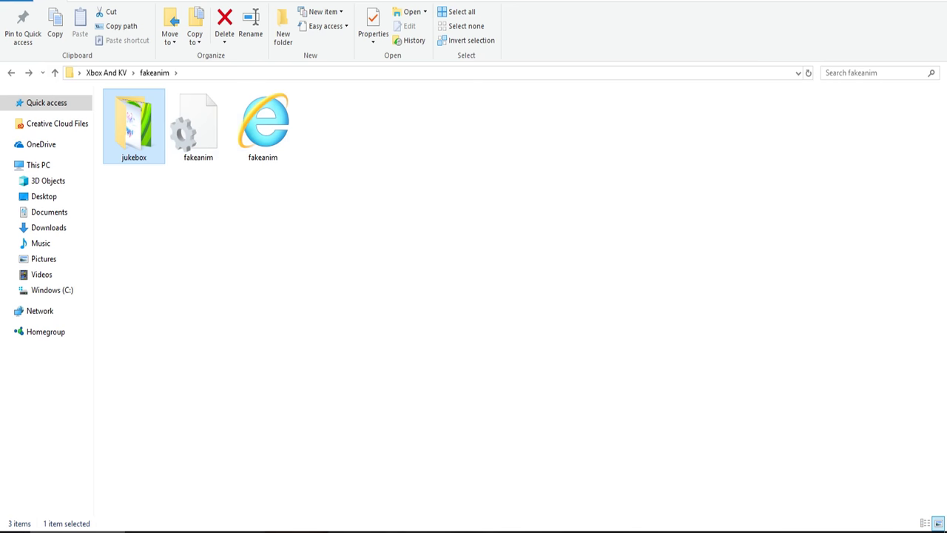
pyautogui.hotkey('alt', 'Left')
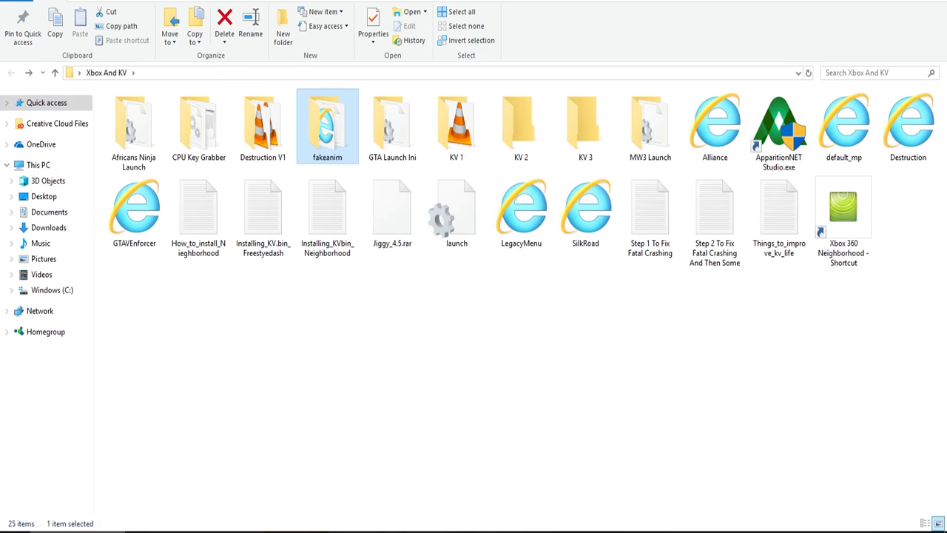